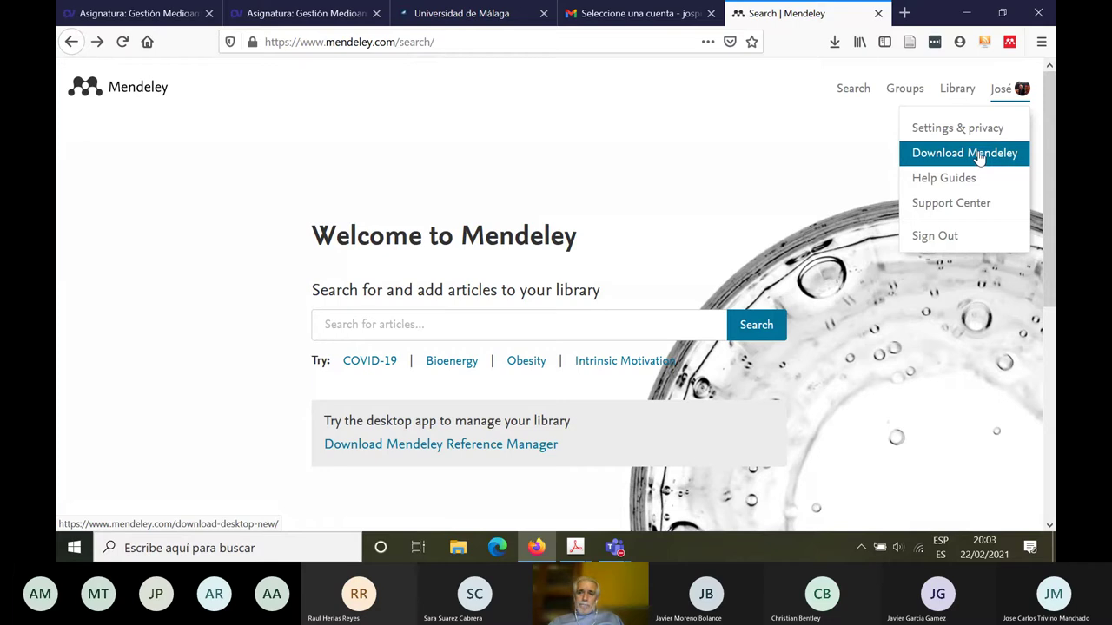
Step: Go to the Download Mendeley Desktop for Windows page from the account menu
left_click(980, 156)
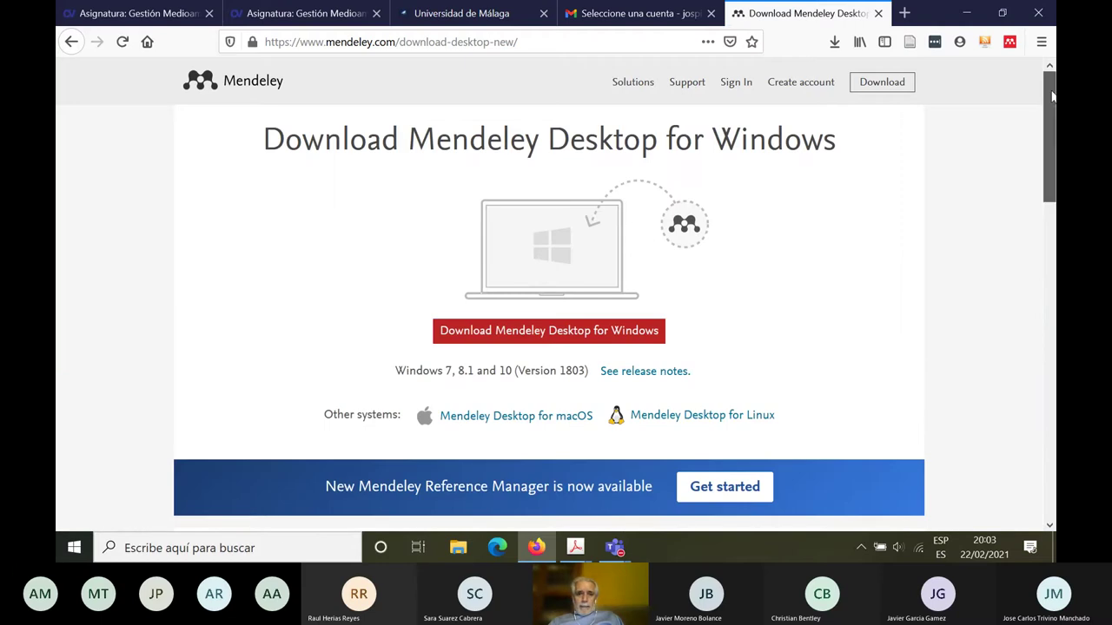
left_click_drag(1053, 95, 1054, 101)
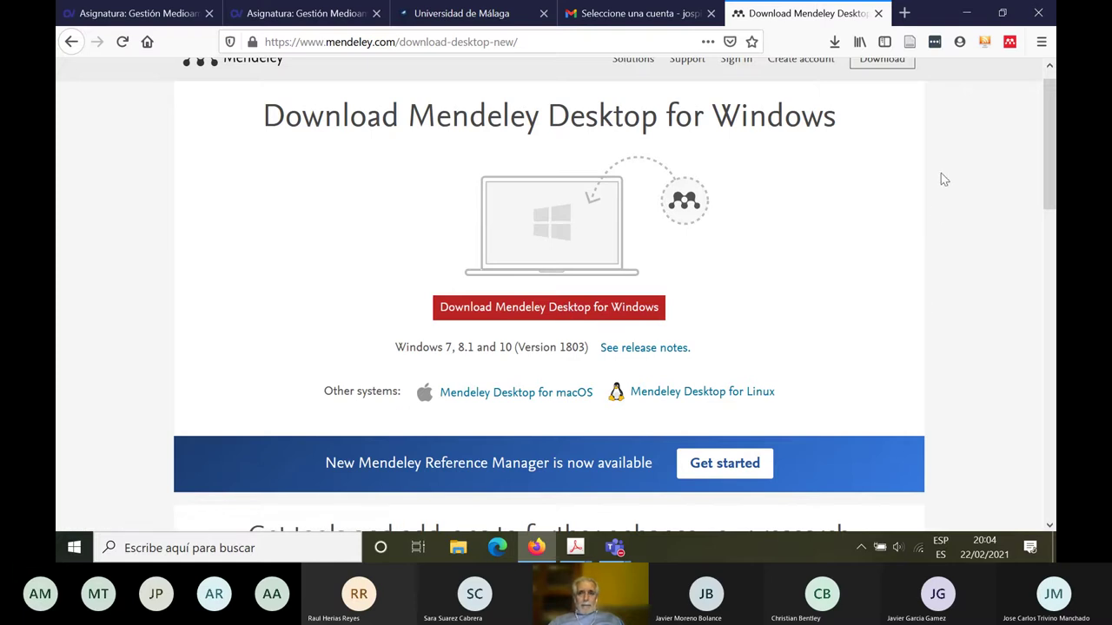
Step: Minimize the browser, meeting, PDF viewer and Teams windows, then launch Mendeley Desktop from its desktop shortcut
left_click(969, 10)
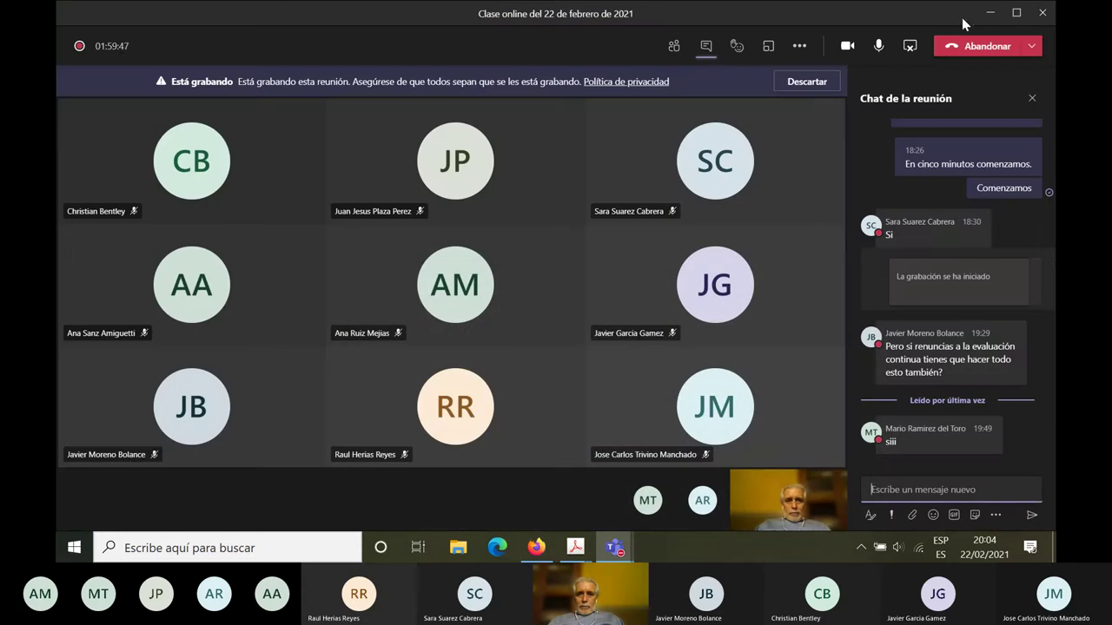
left_click(990, 14)
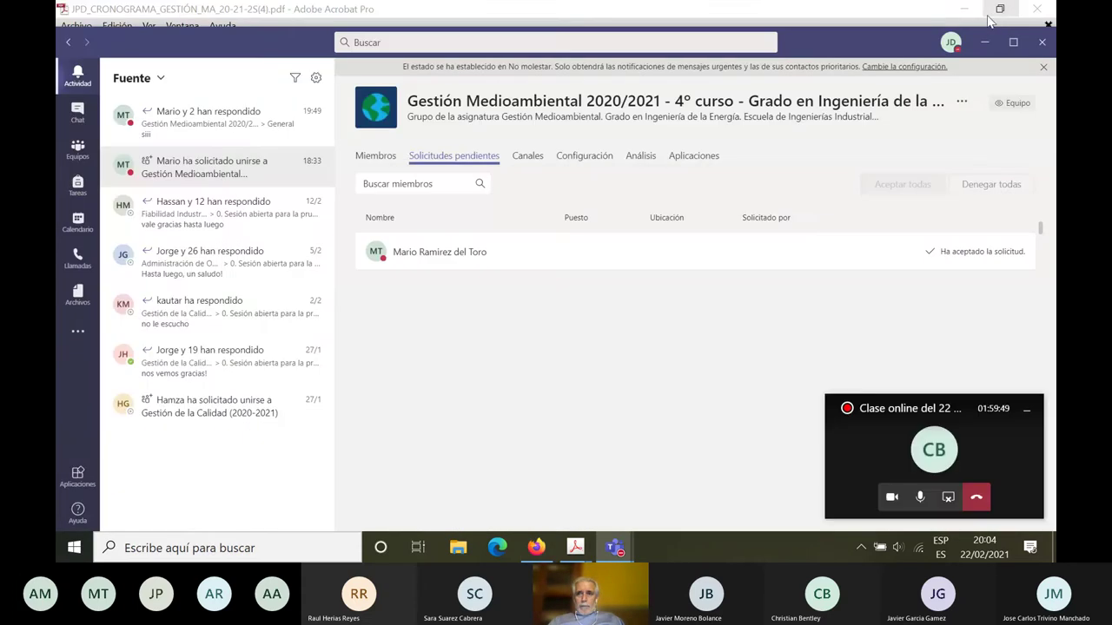
left_click(962, 12)
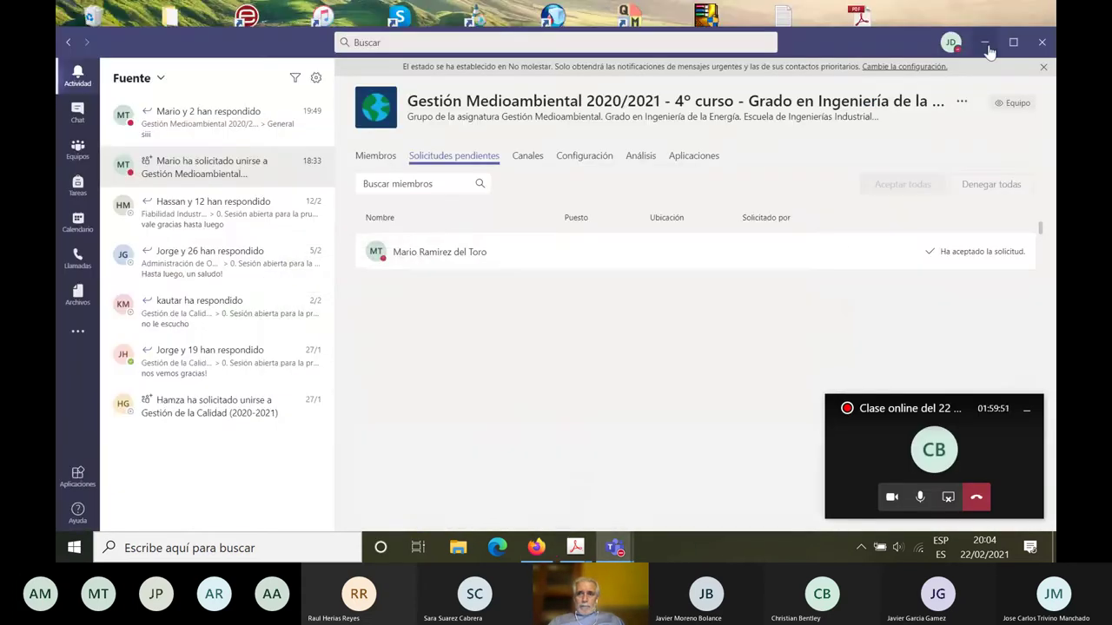
left_click(986, 44)
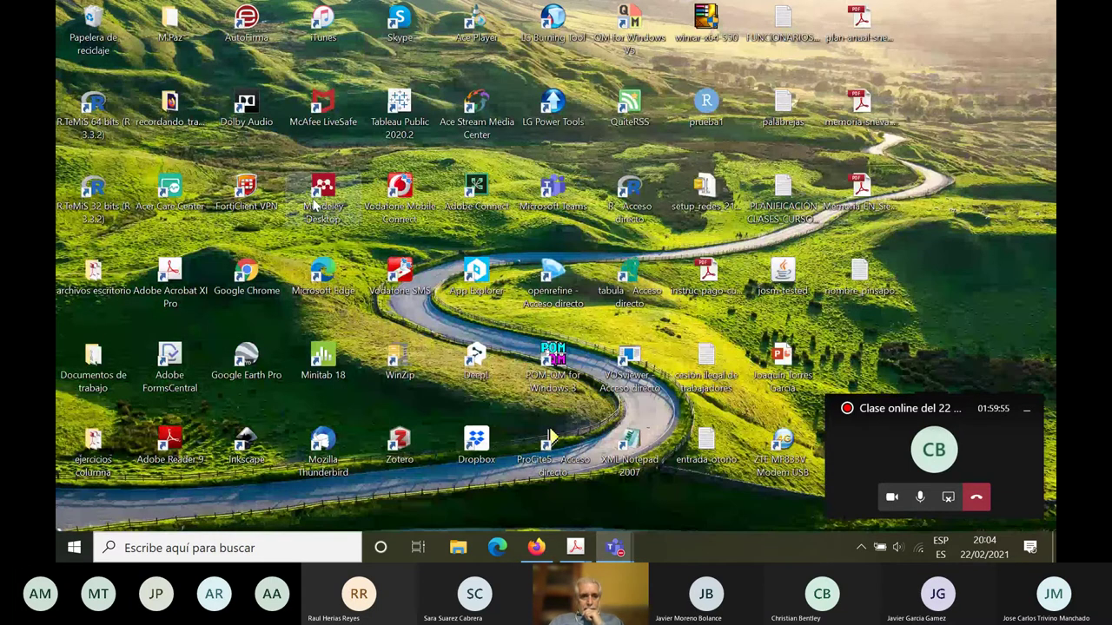
double_click(330, 210)
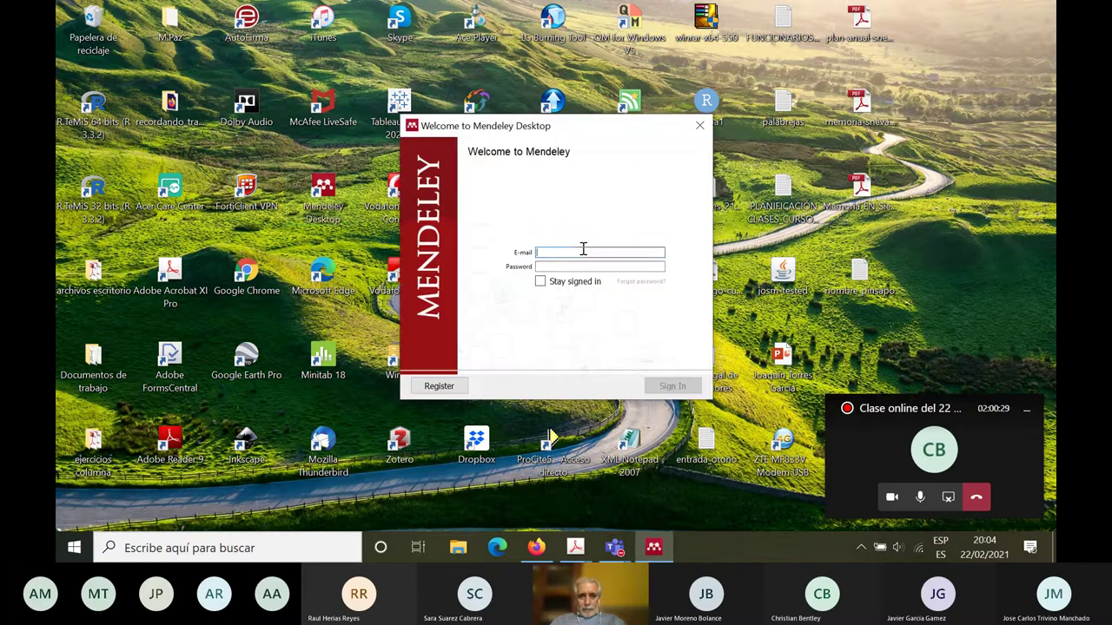
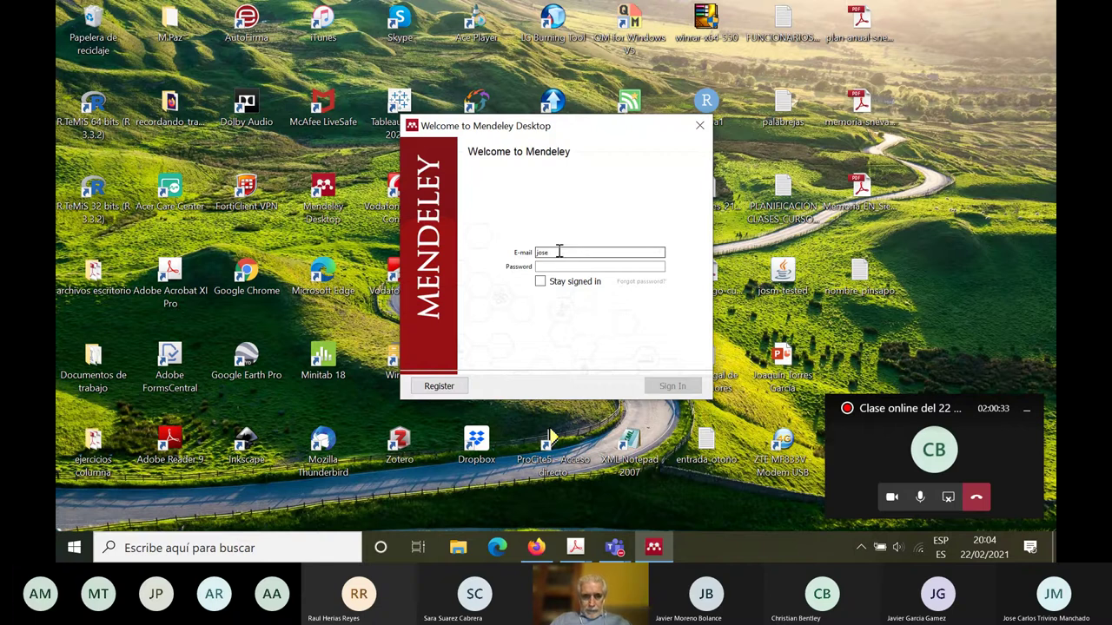
Step: Enter the account e-mail and password in the Welcome to Mendeley dialog and submit
left_click_drag(538, 251, 639, 250)
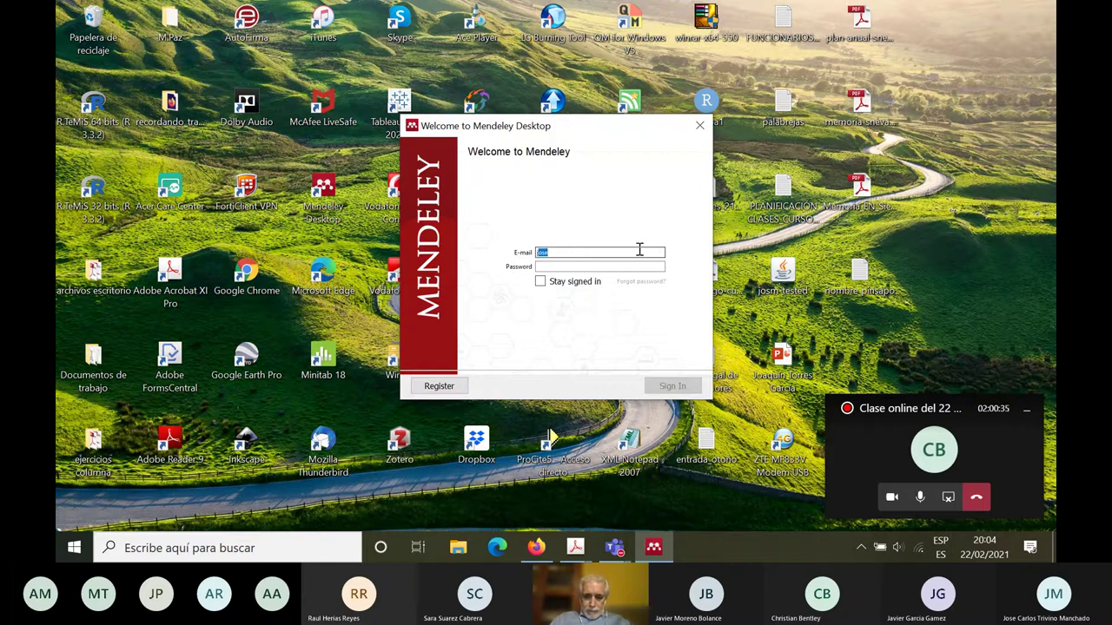
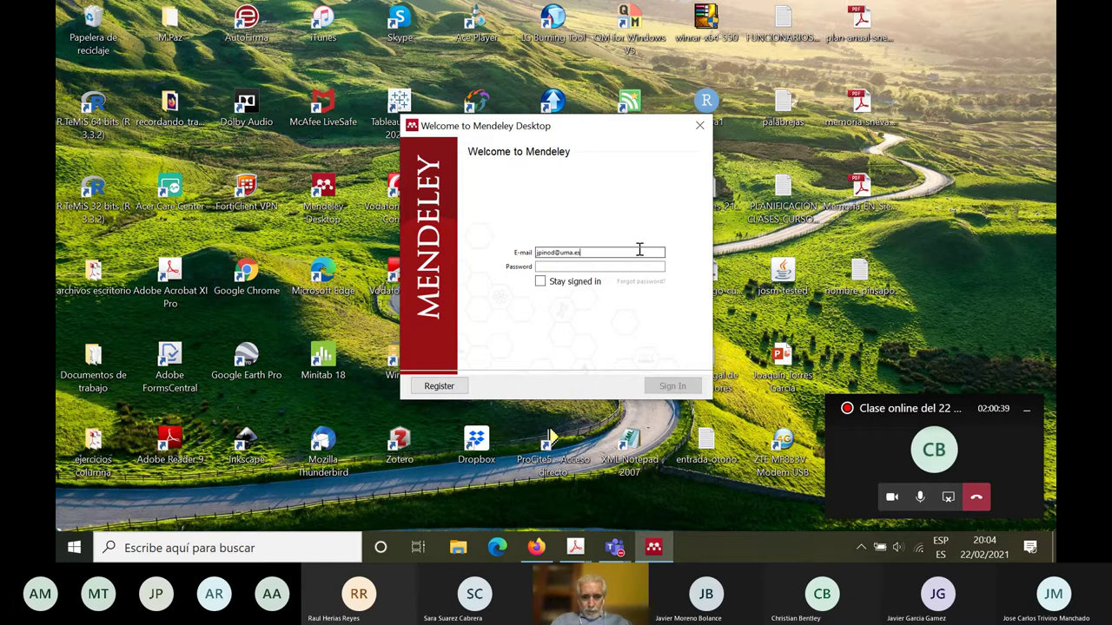
left_click(586, 265)
type("****")
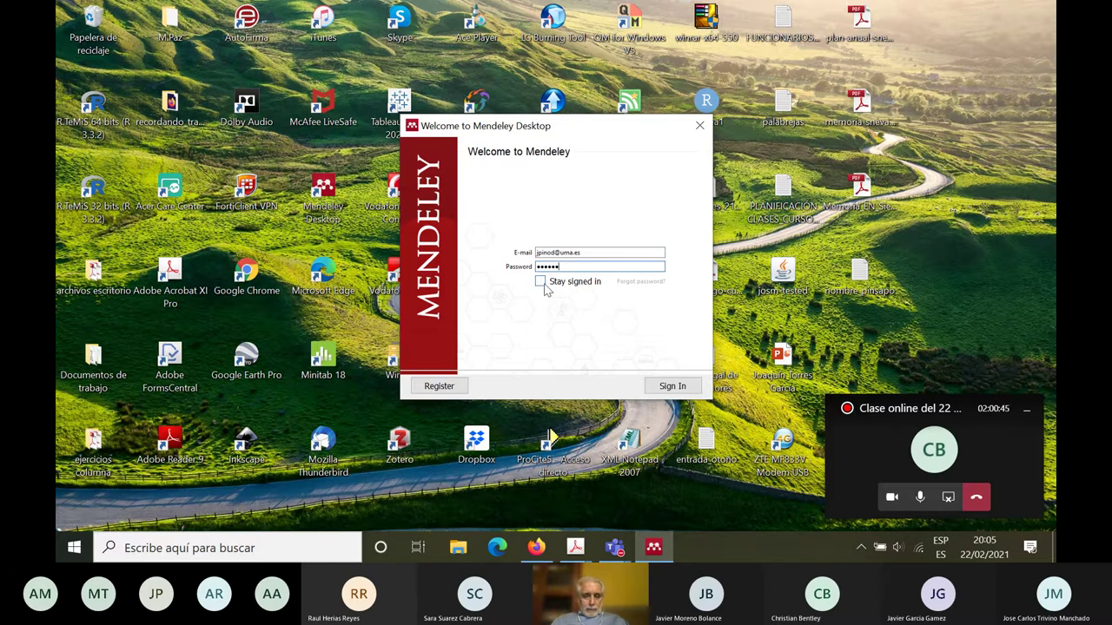
left_click(675, 390)
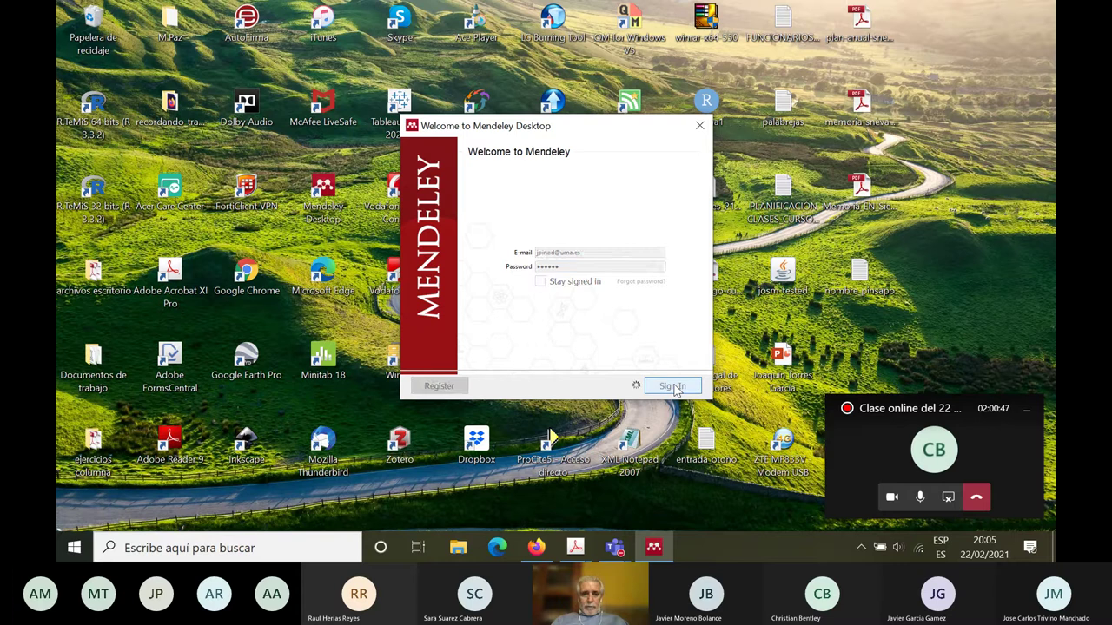
Step: Re-enter the correct password after the failed attempt and sign in again
left_click(574, 268)
type("•••")
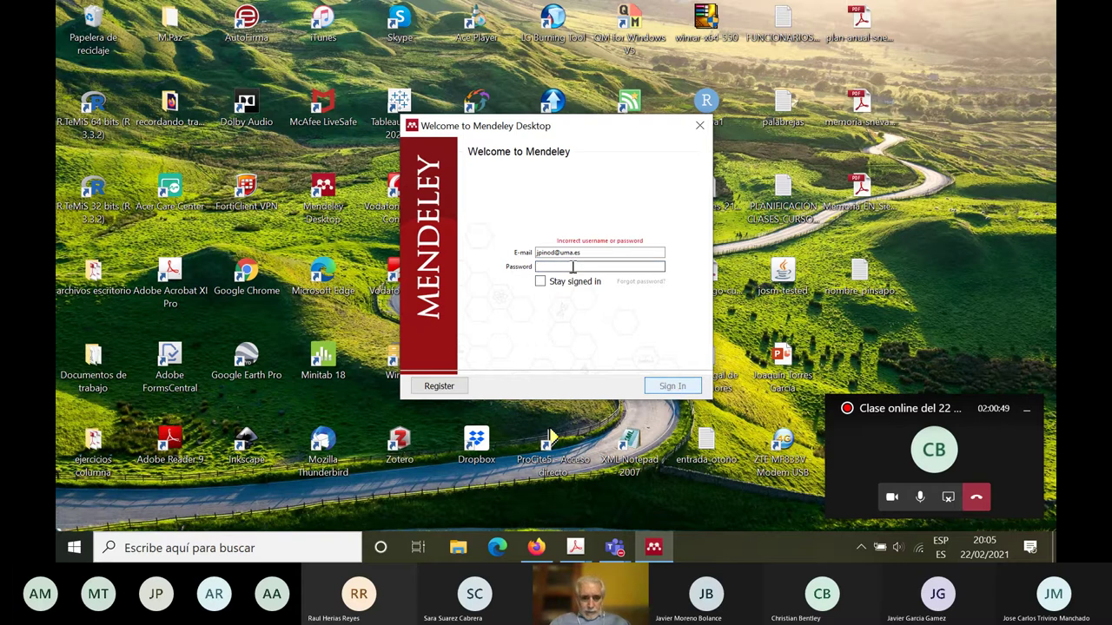
type("••")
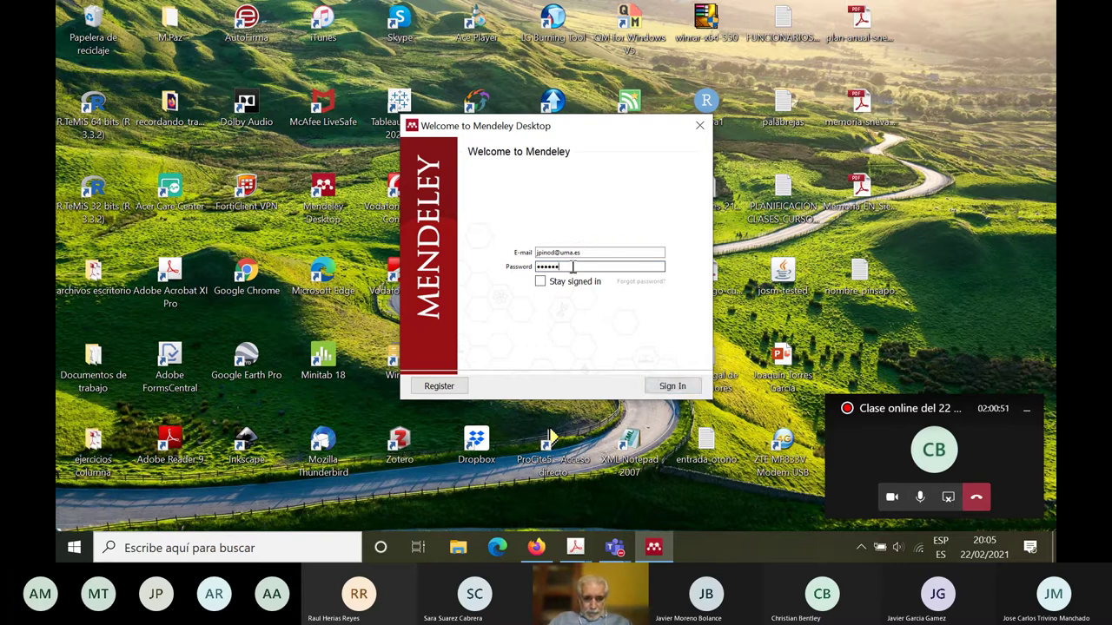
type("••")
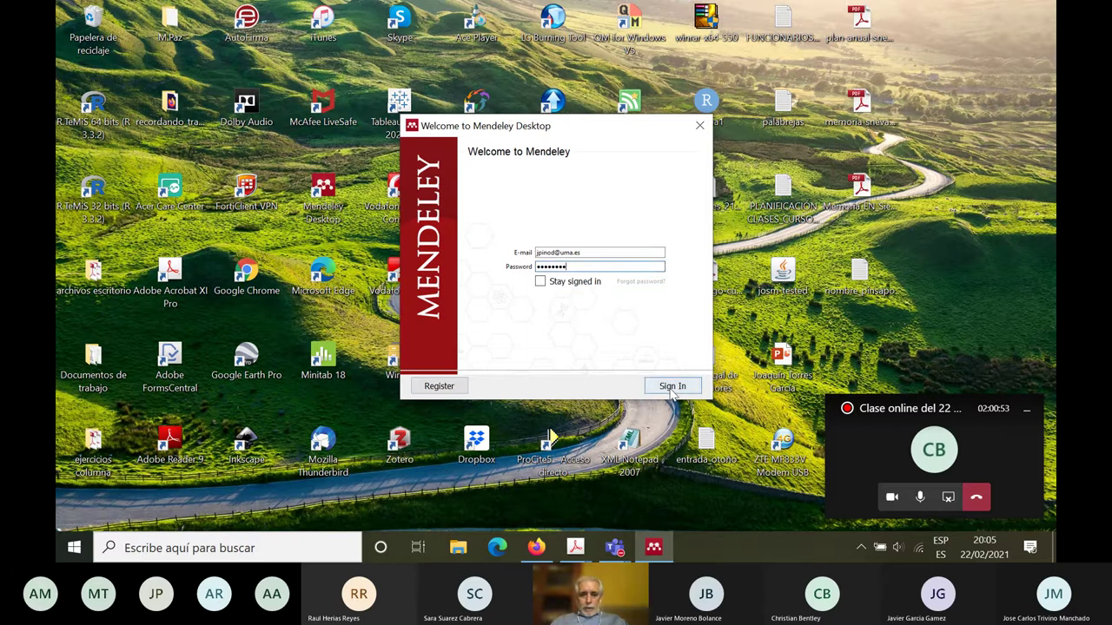
left_click(671, 389)
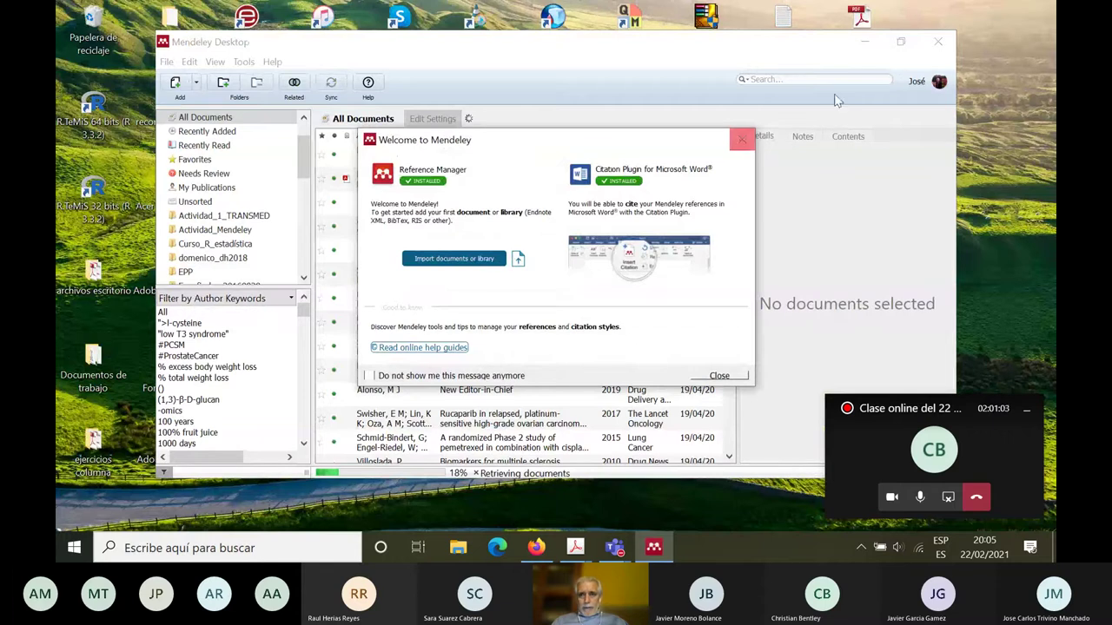
Step: Hide the meeting panel, close the Welcome message and Add and Create tip, then maximize the library window
left_click(1027, 409)
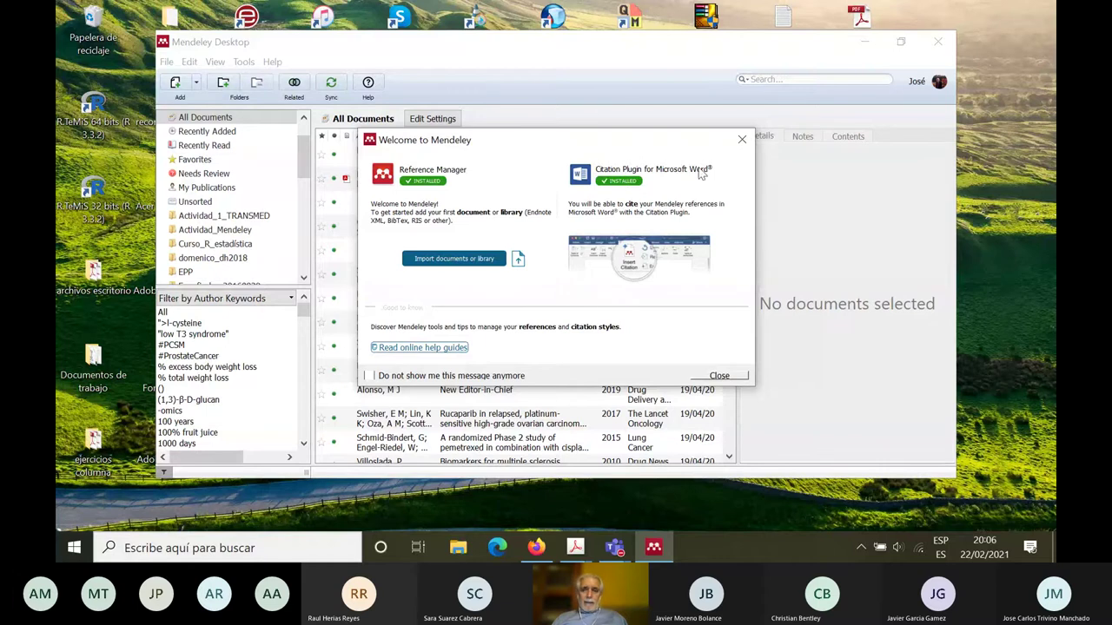
left_click(741, 142)
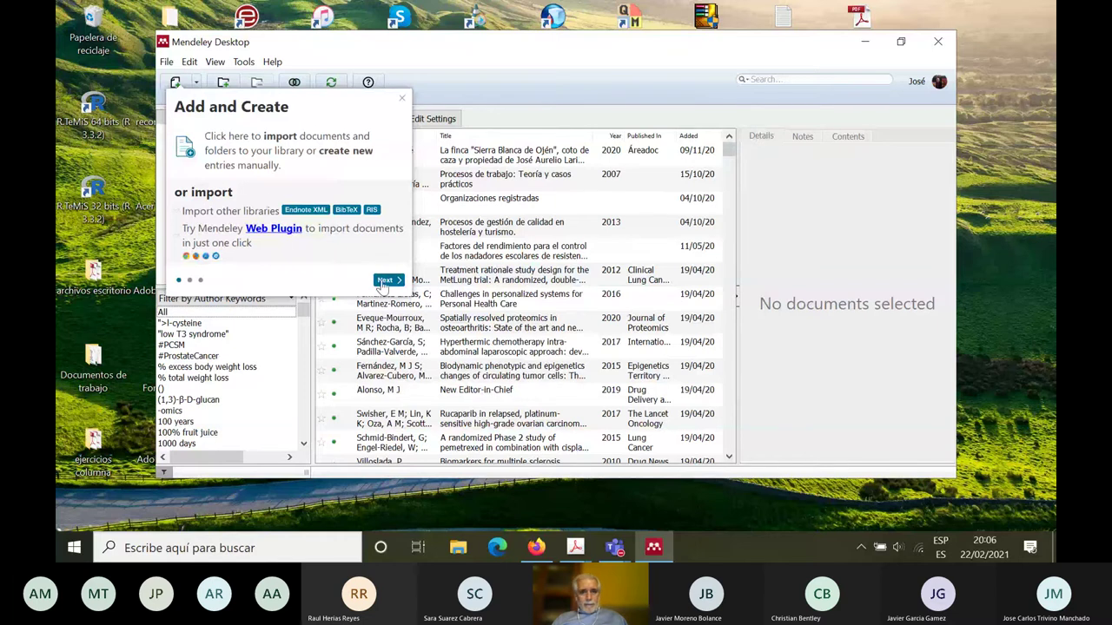
left_click(401, 96)
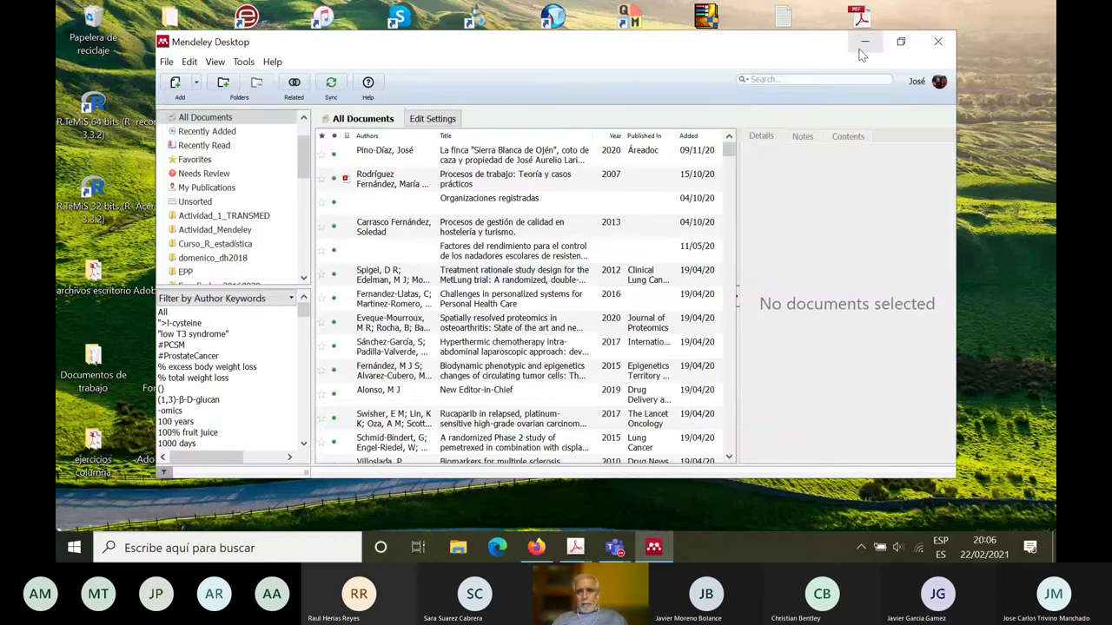
left_click(899, 50)
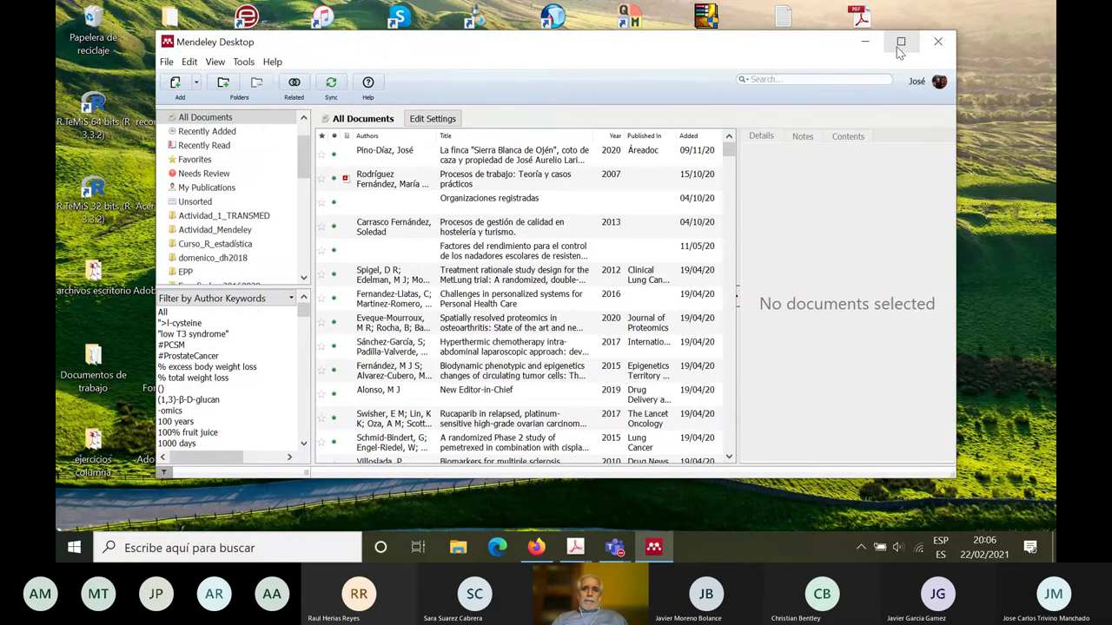
left_click(902, 45)
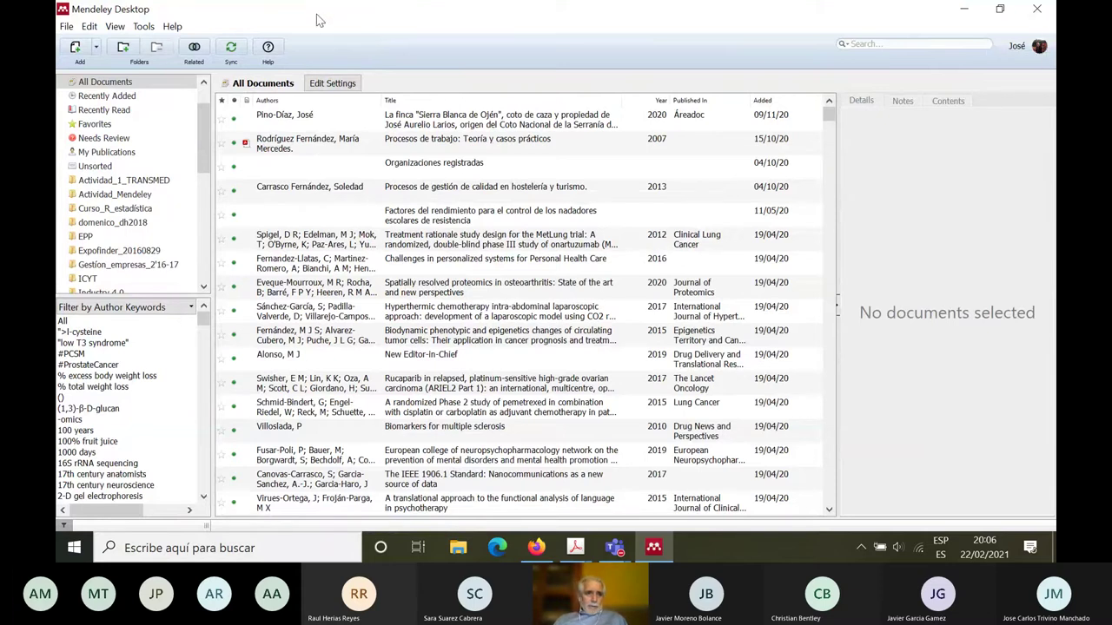
Step: Sync the library with the online account and show All Documents
left_click(230, 47)
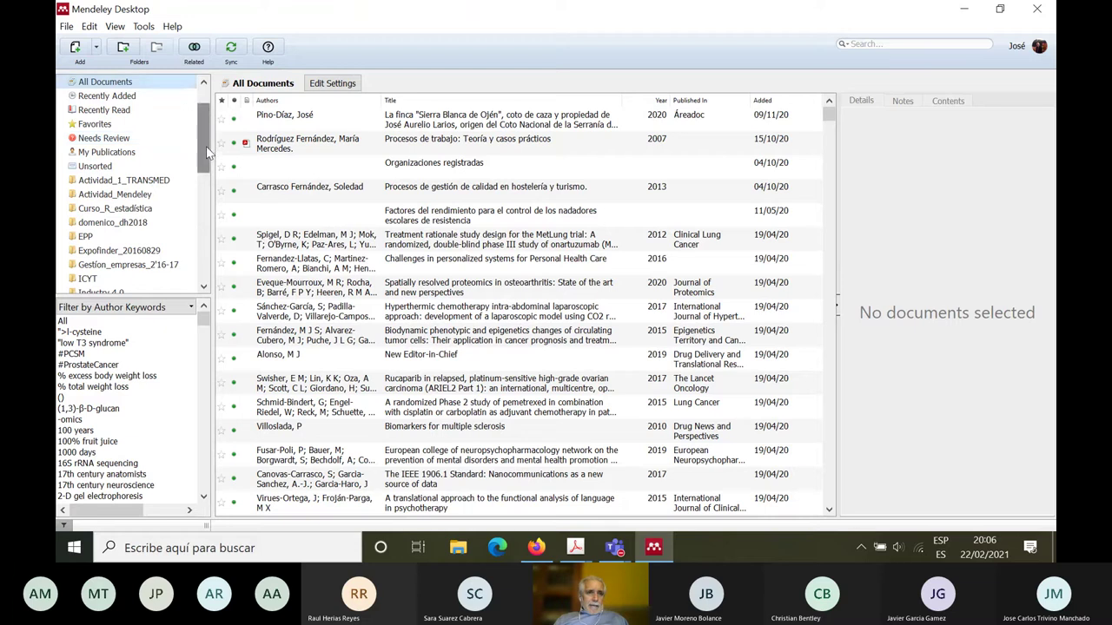
scroll(195, 146, "up", 1)
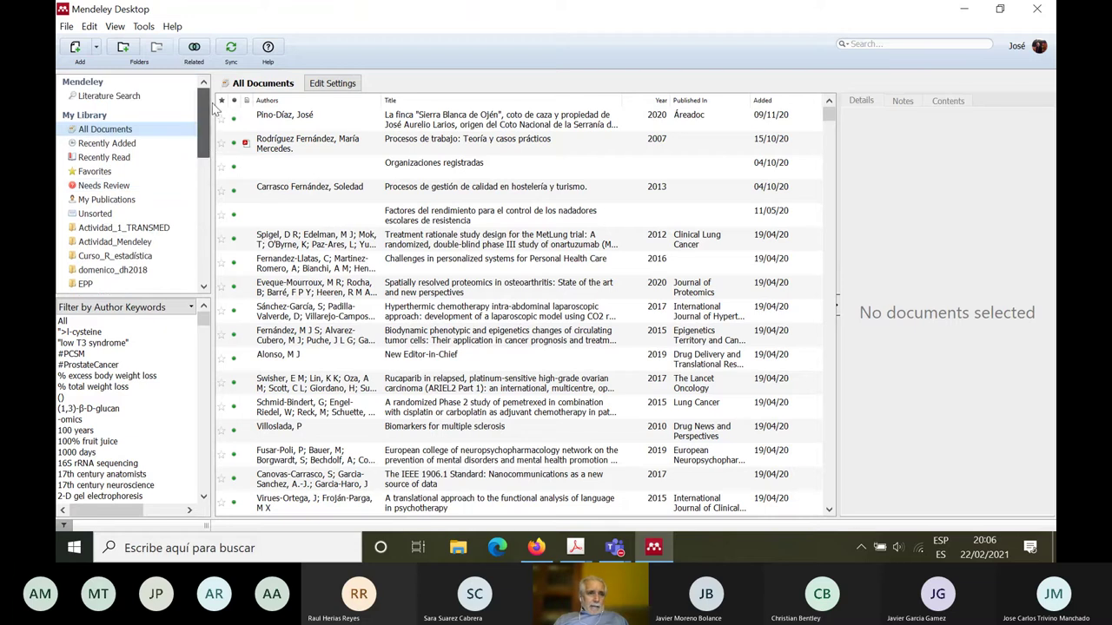
left_click(128, 132)
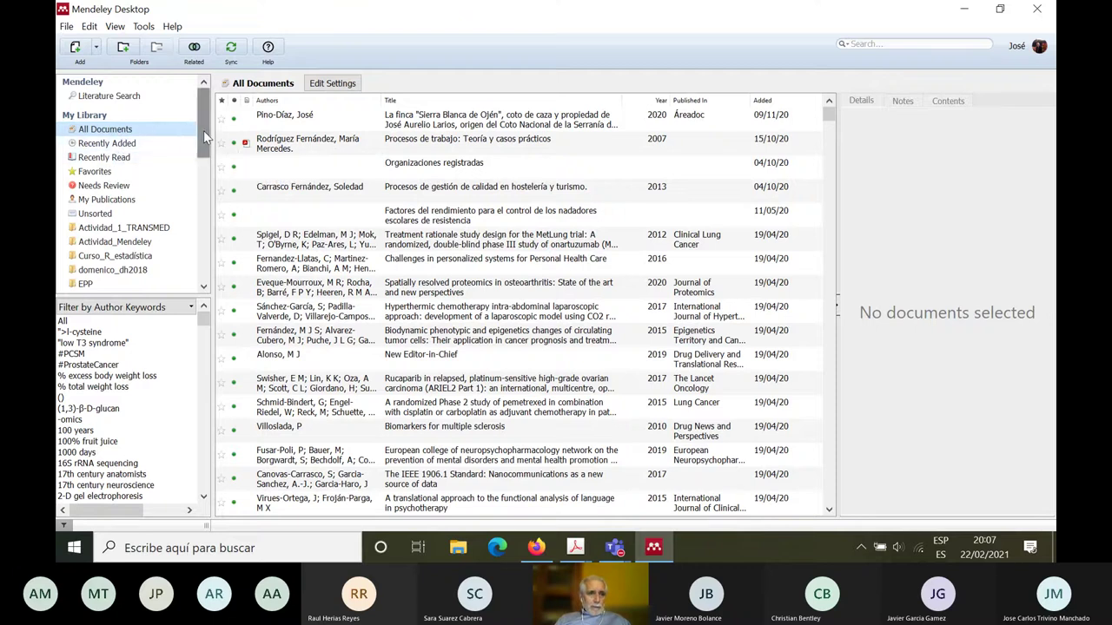
left_click_drag(203, 130, 205, 173)
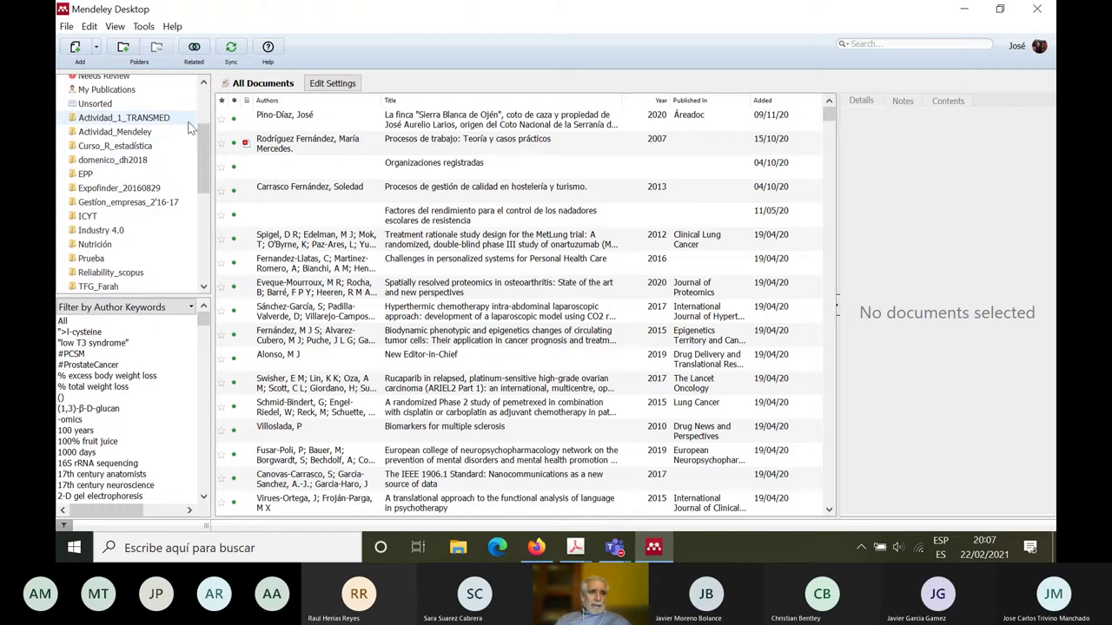
scroll(201, 161, "down", 1)
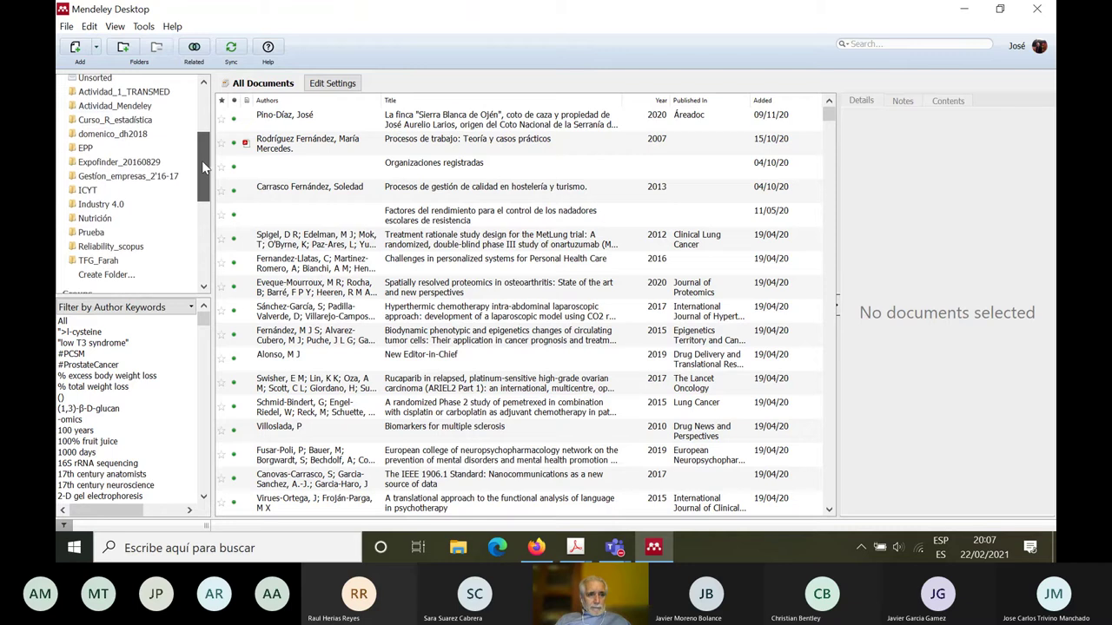
left_click_drag(202, 163, 206, 237)
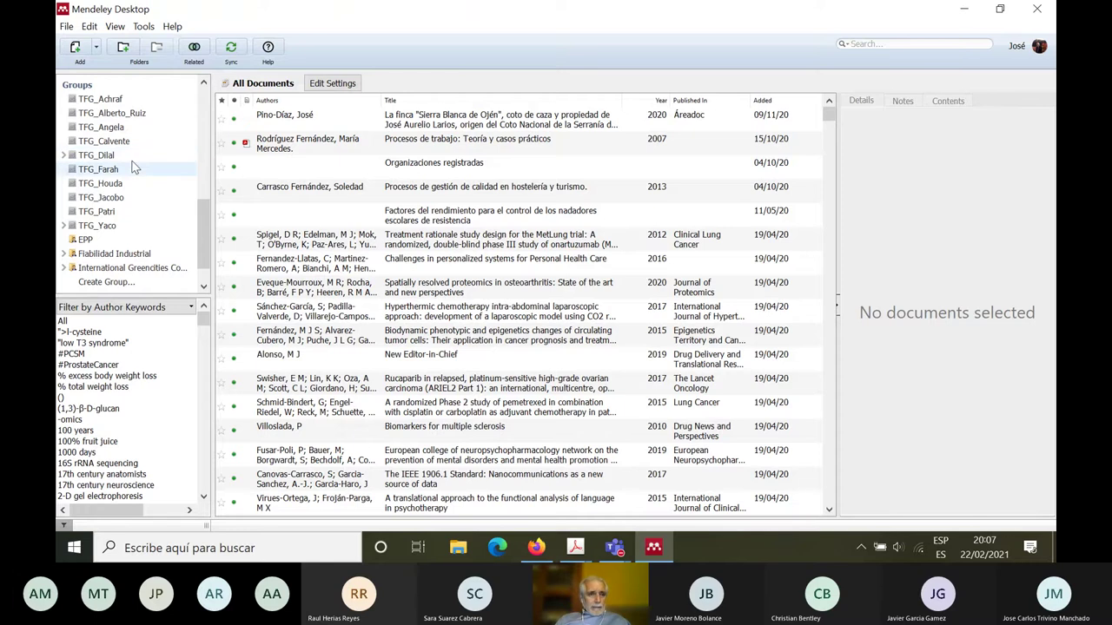
Step: View the TFG_Calvente, Patri, Yaco, Jacobo, Houda and Farah groups, ending on TFG_Angela
left_click(118, 143)
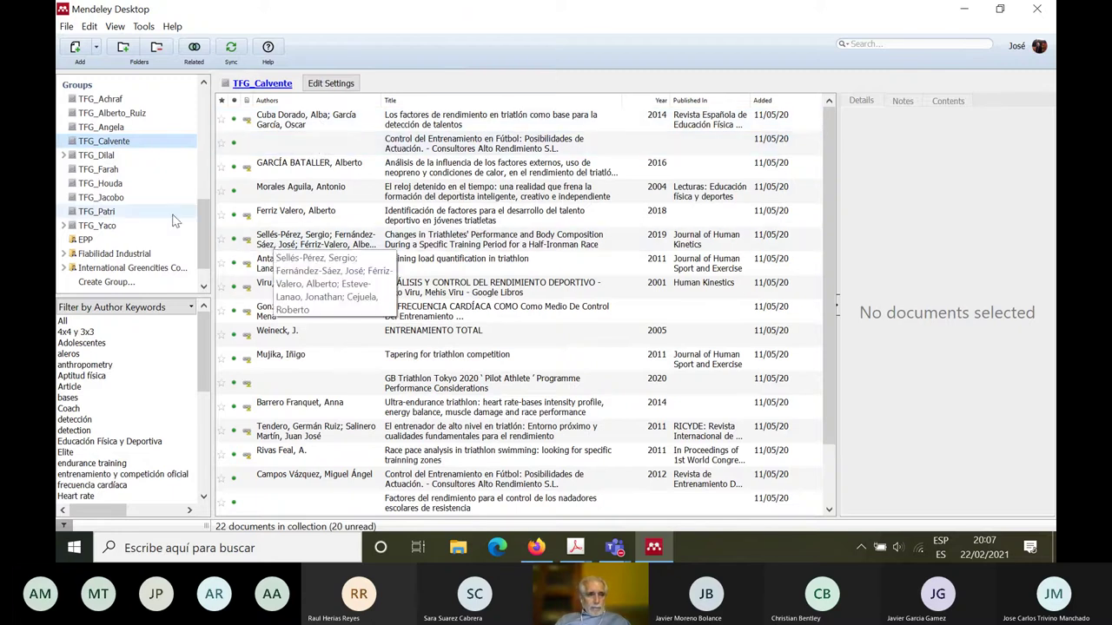
left_click(111, 214)
left_click(111, 229)
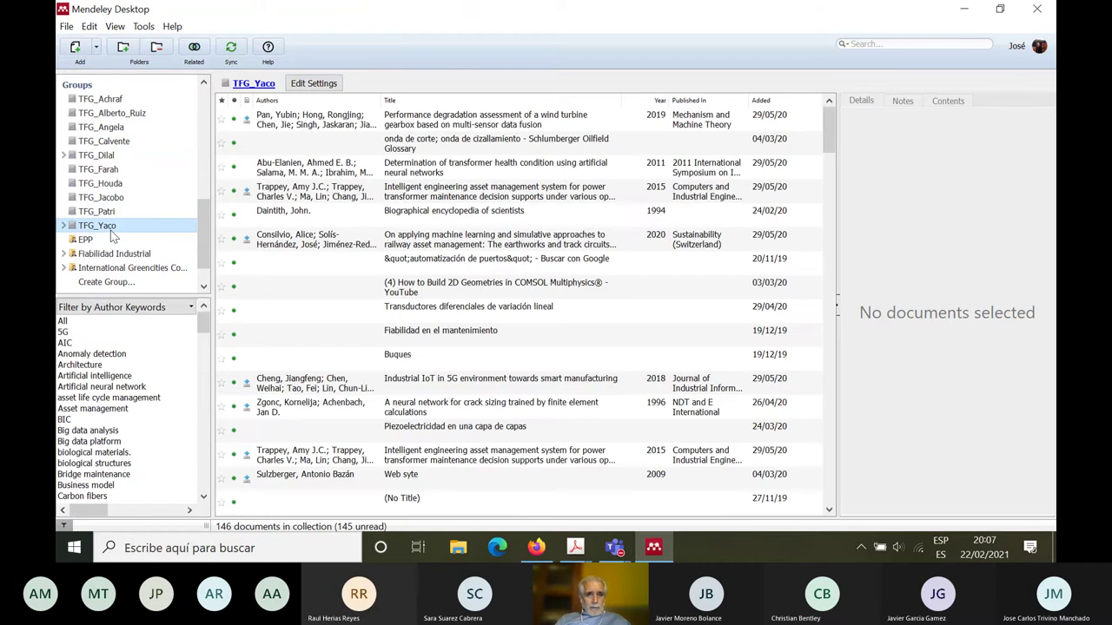
left_click(115, 199)
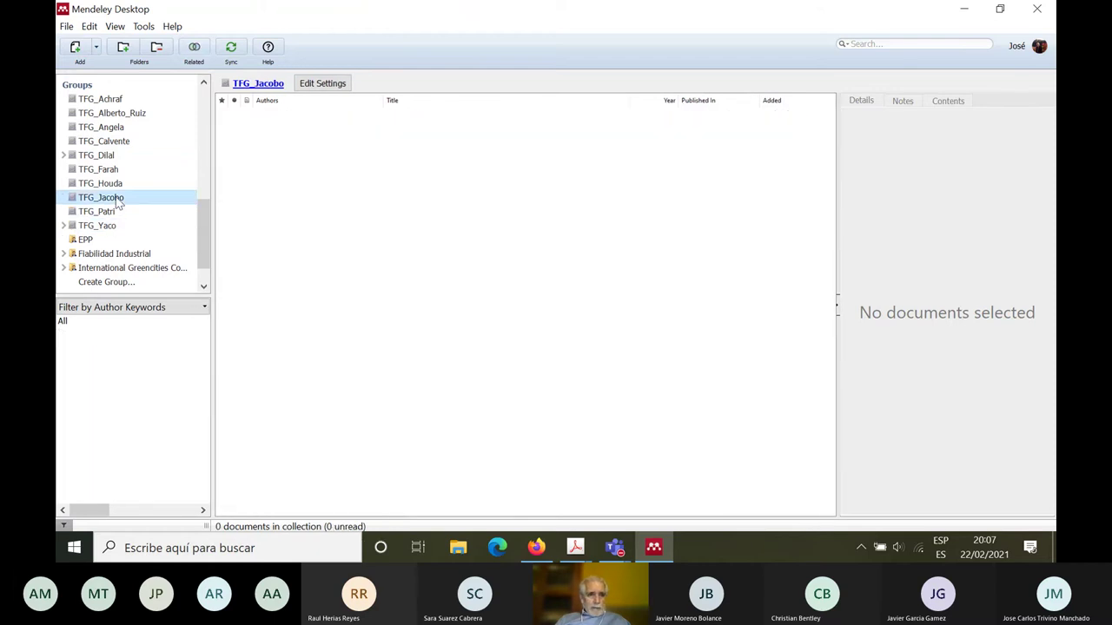
left_click(107, 185)
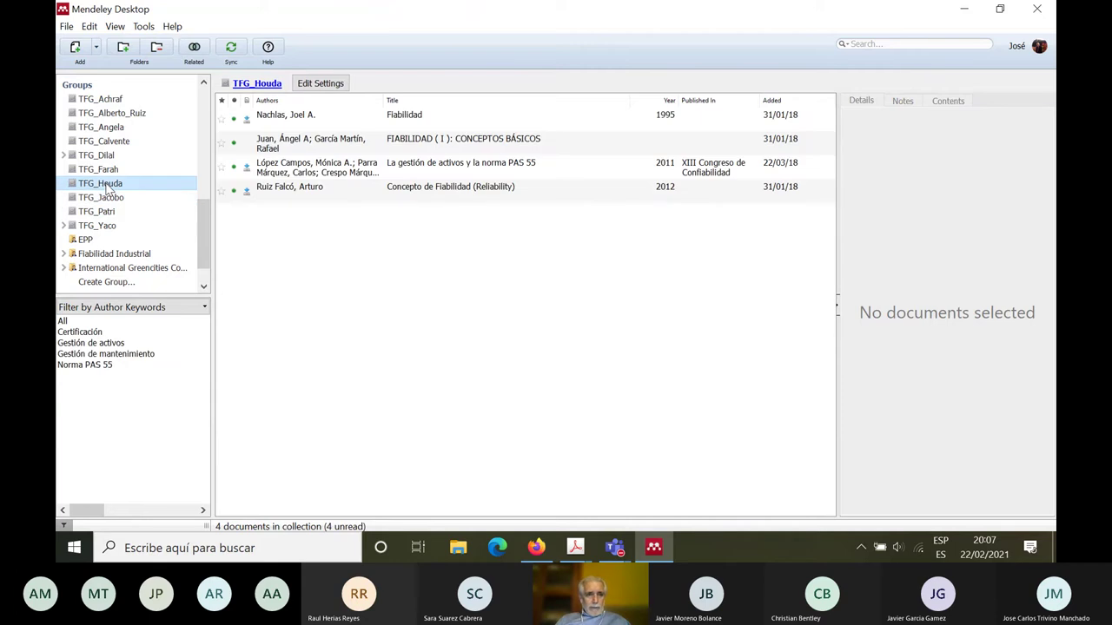
left_click(106, 171)
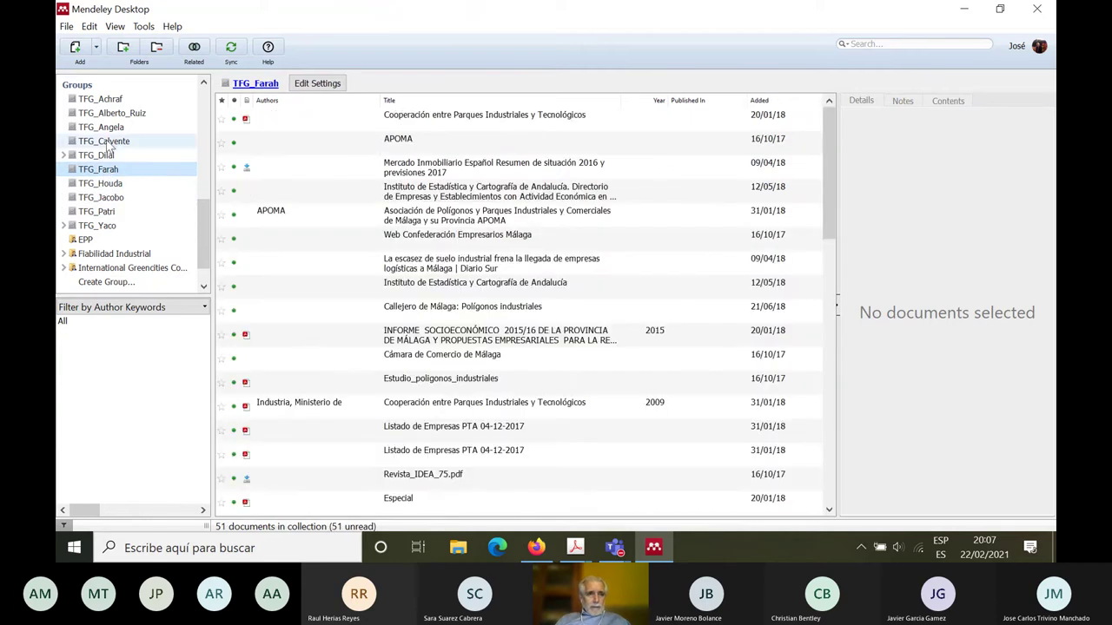
left_click(108, 142)
left_click(102, 127)
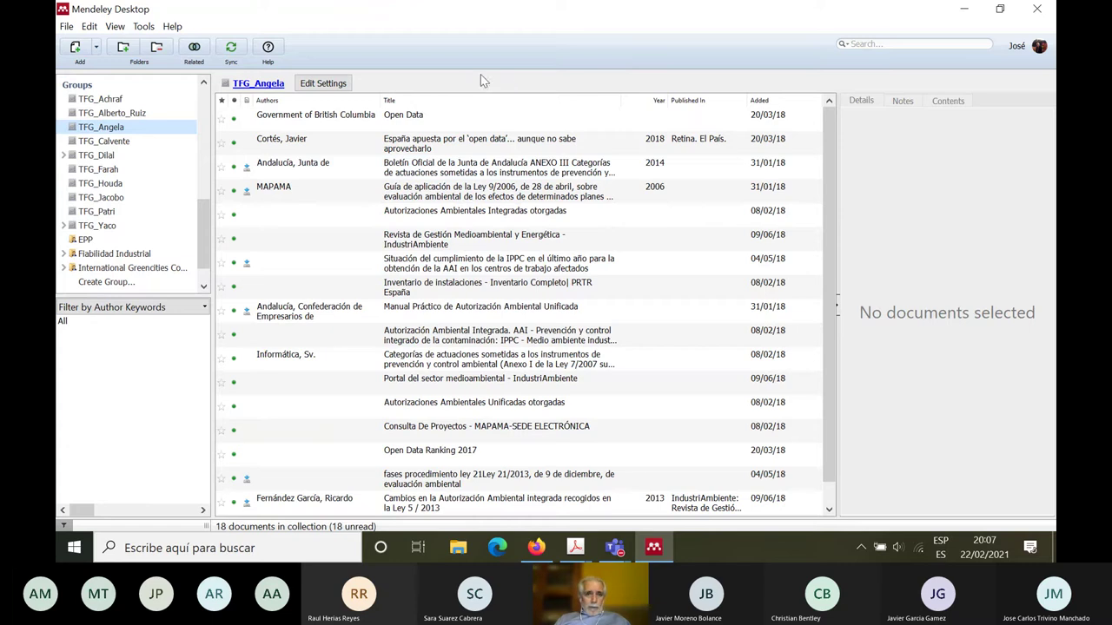
left_click(67, 27)
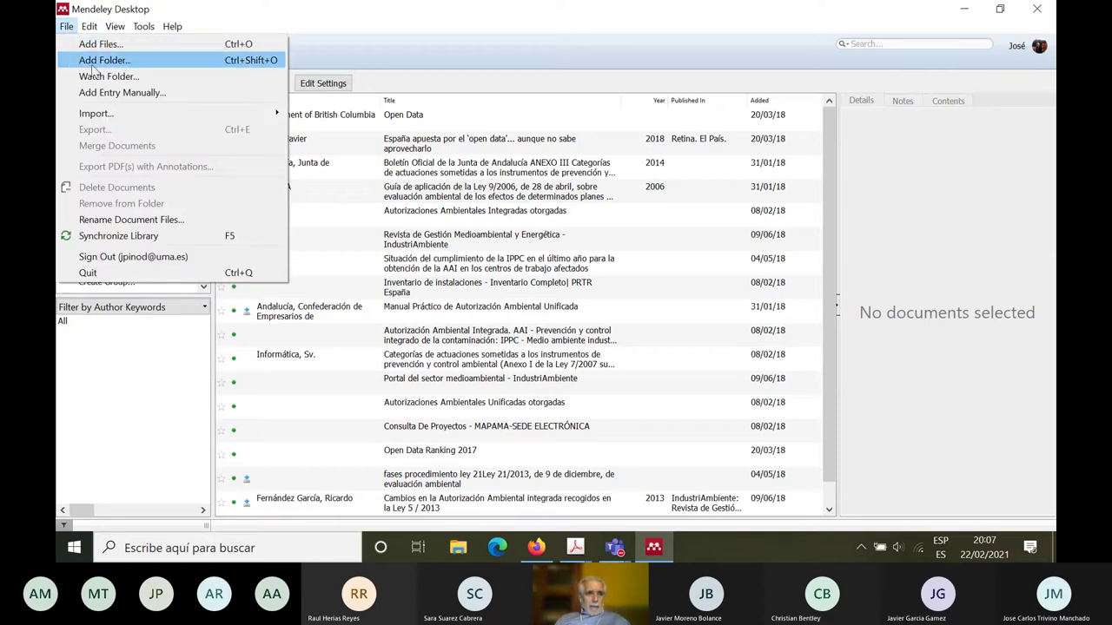
mouse_move(96, 29)
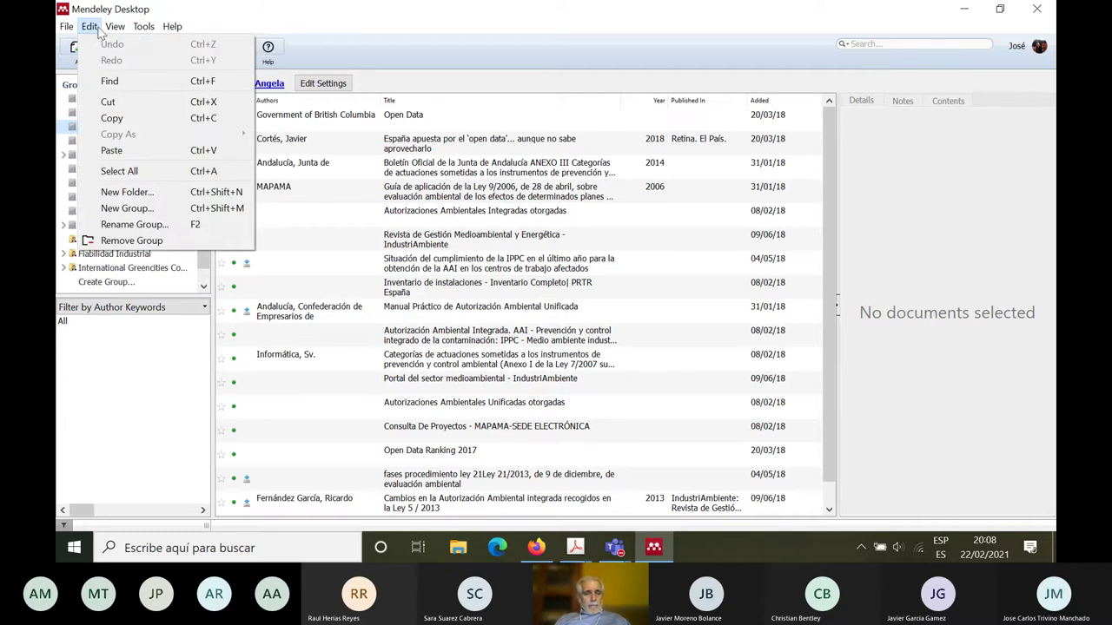
mouse_move(172, 26)
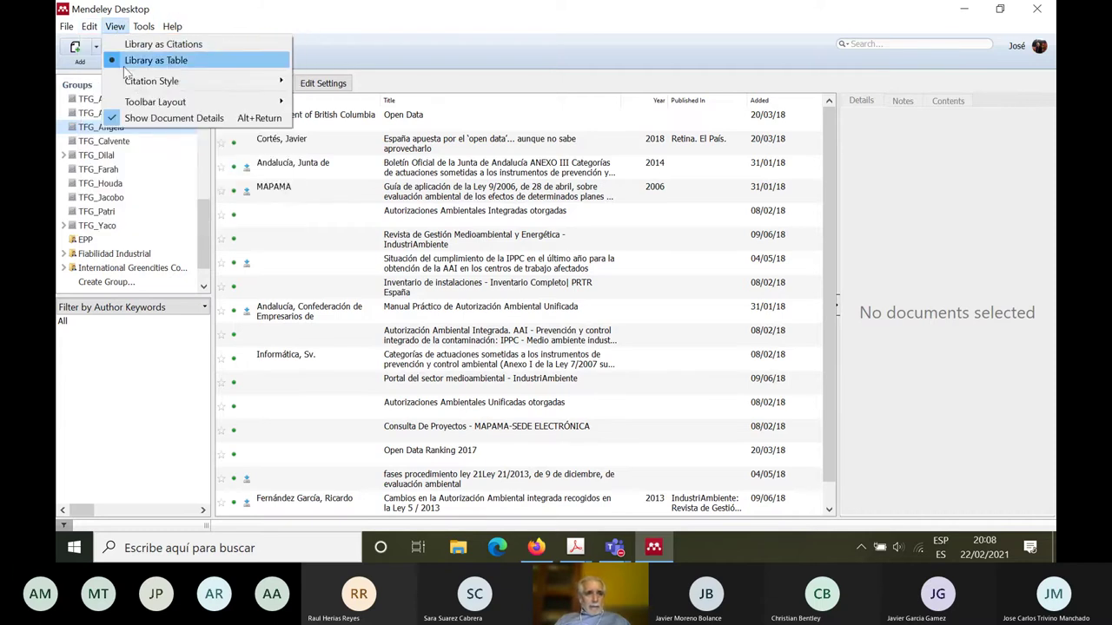
mouse_move(139, 83)
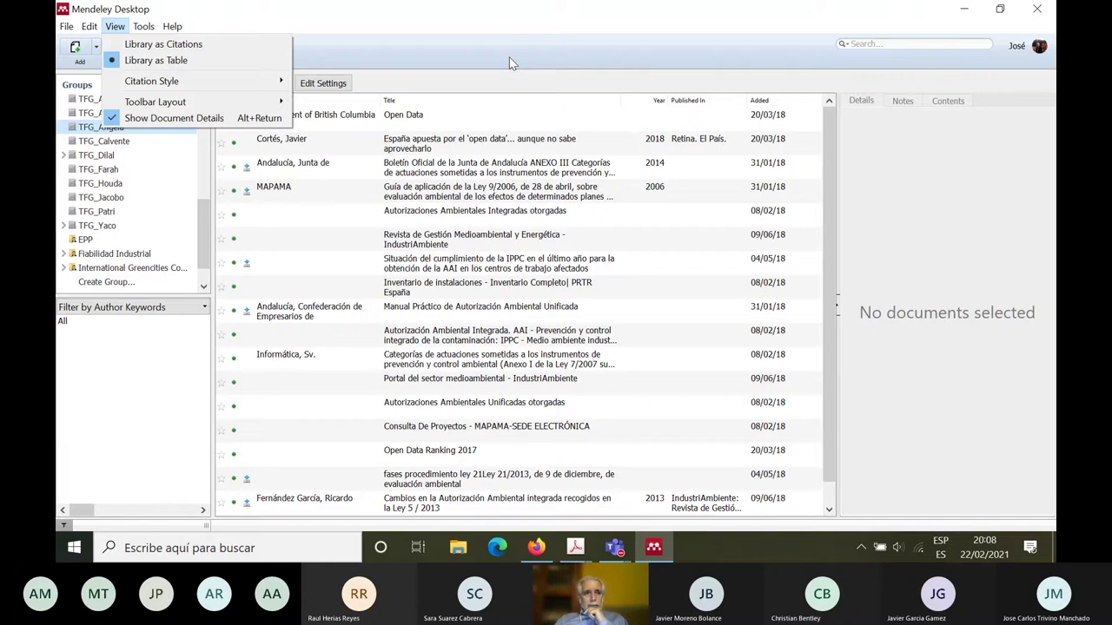
left_click(148, 28)
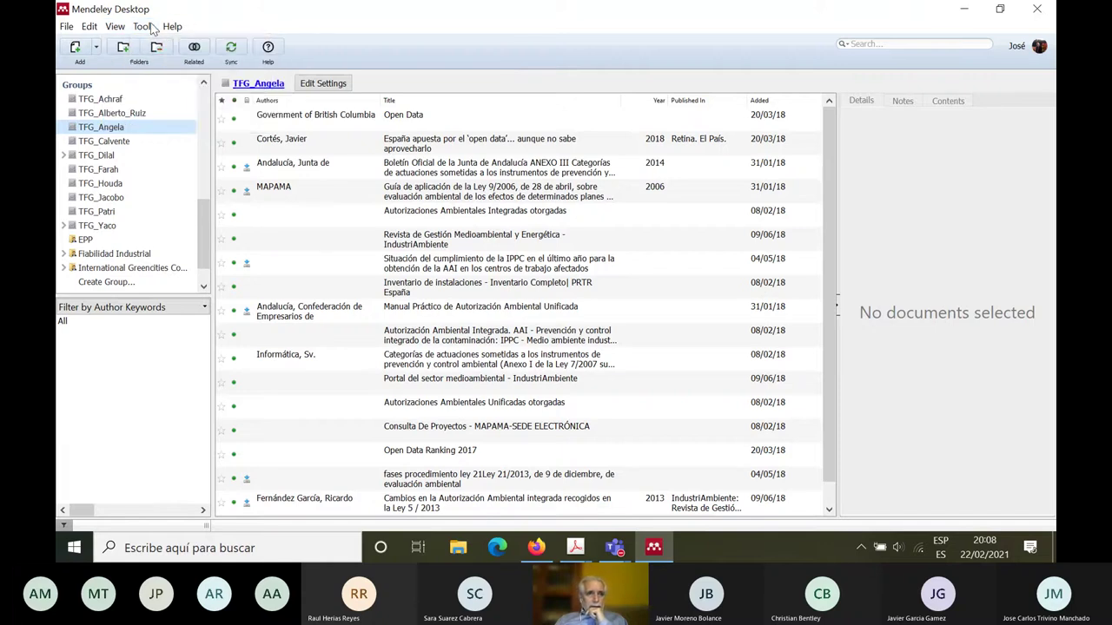
left_click(146, 28)
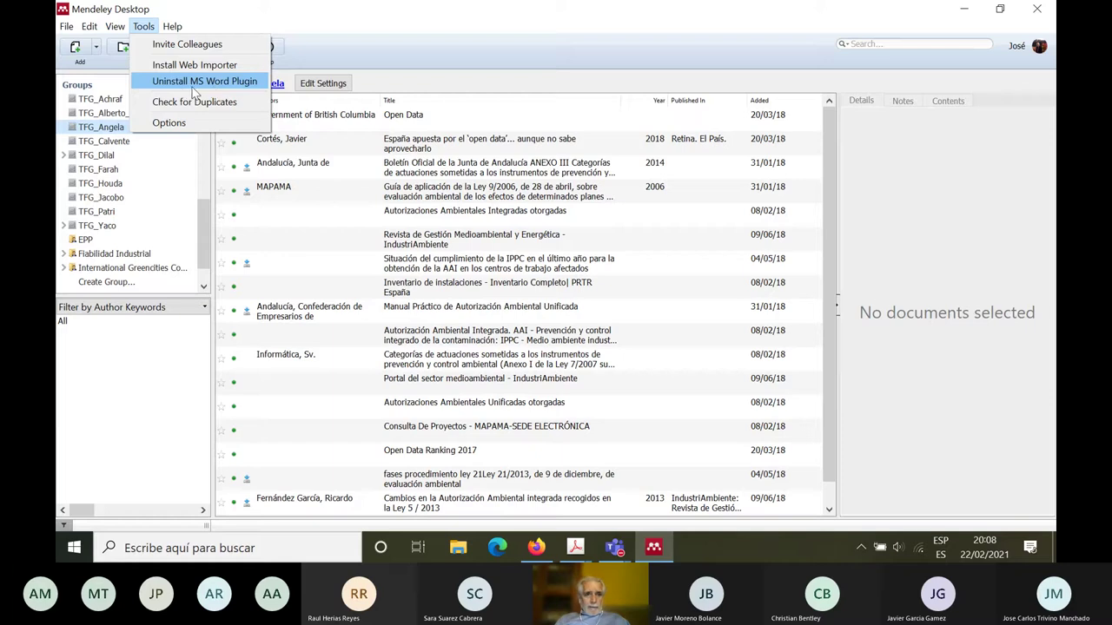
left_click(961, 15)
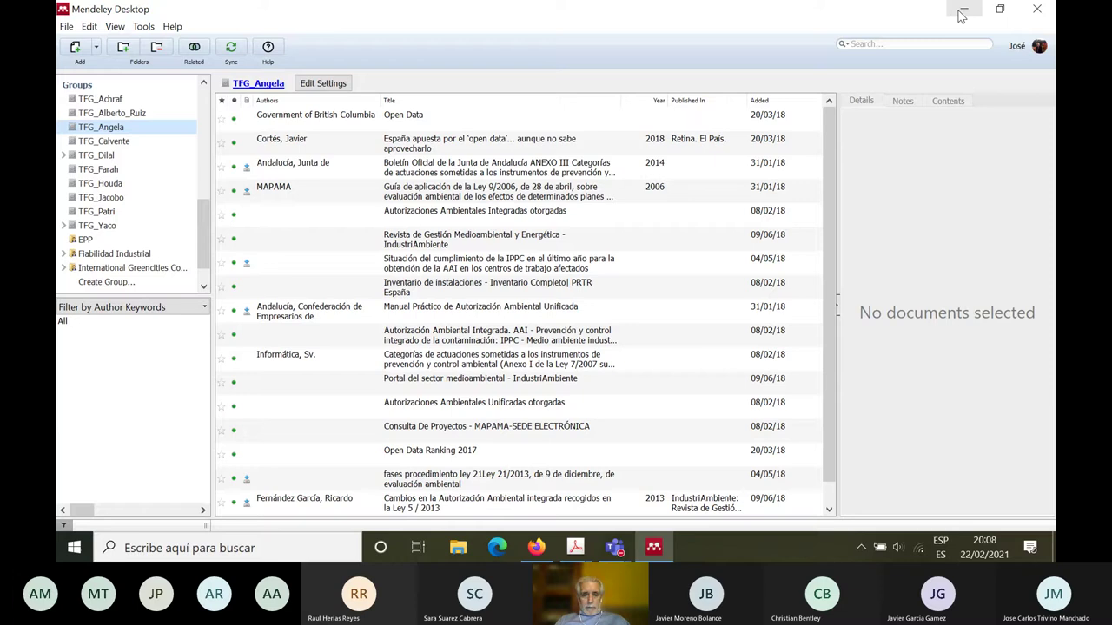
Step: Launch Microsoft Word from the Start menu and create the blank document Documento1
left_click(74, 548)
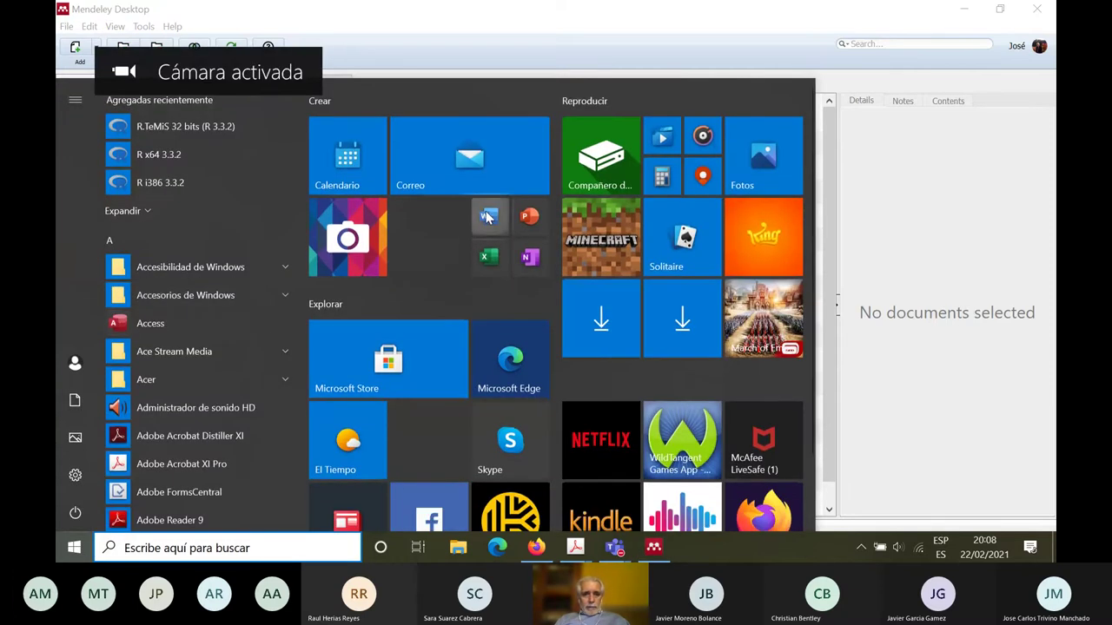
left_click(488, 217)
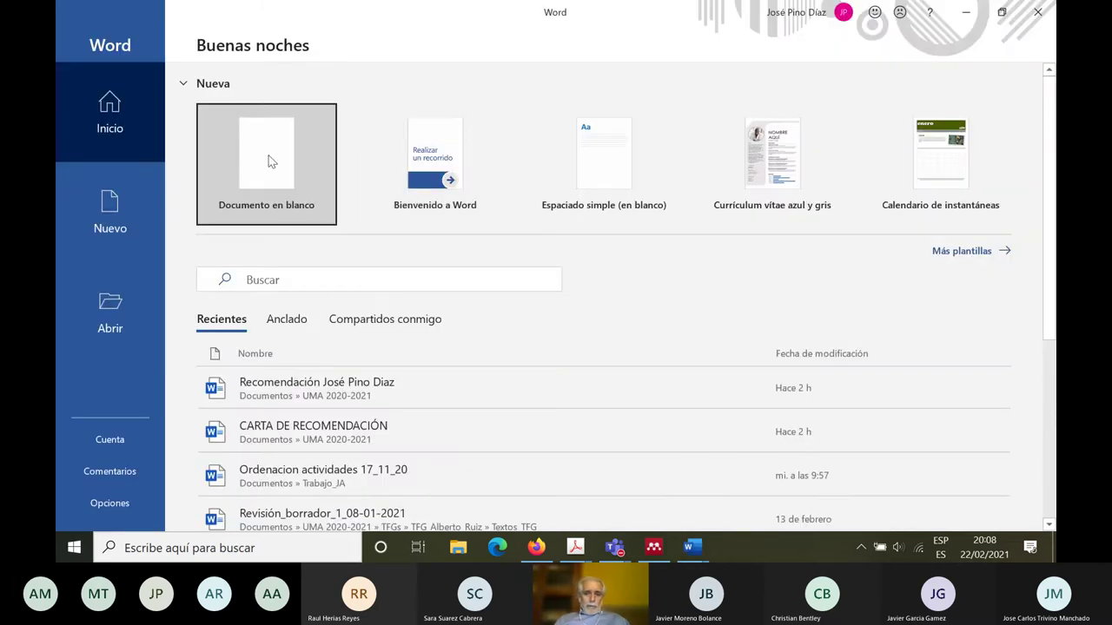
left_click(269, 161)
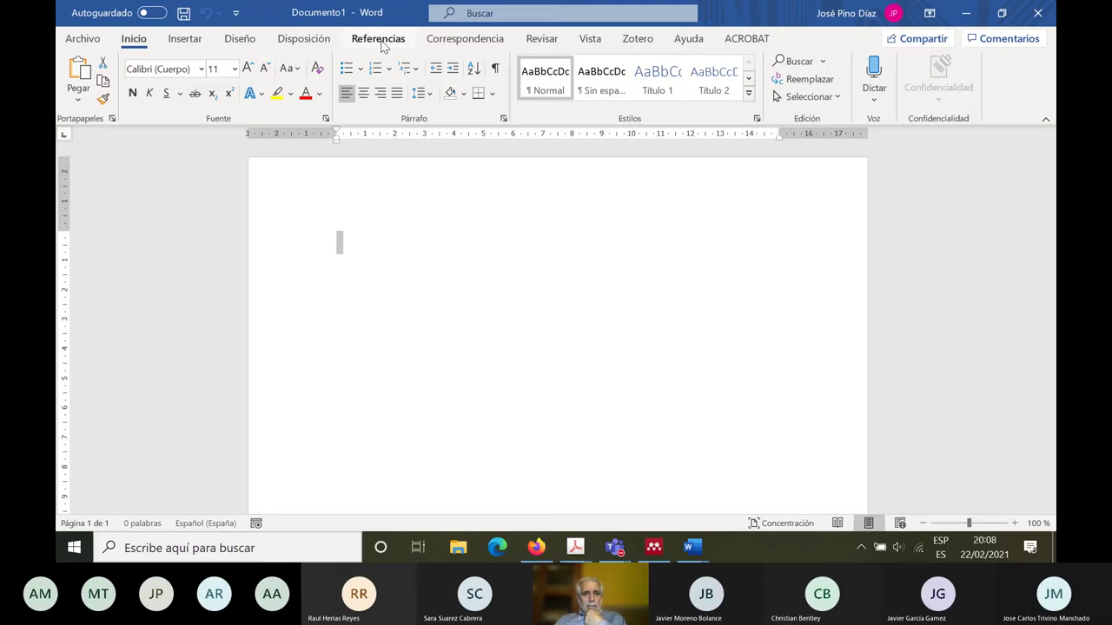
Step: Show the Referencias tools with Mendeley Style: IEEE and type the test text 'nvmcklcvkvk'
left_click(378, 40)
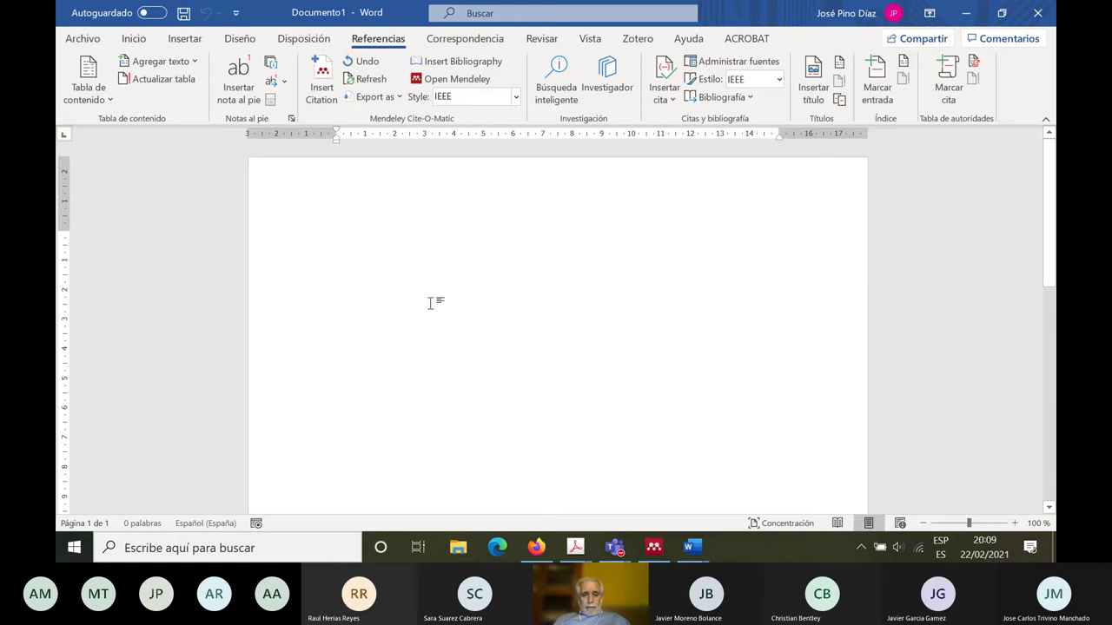
type("nvmcklcvkvk")
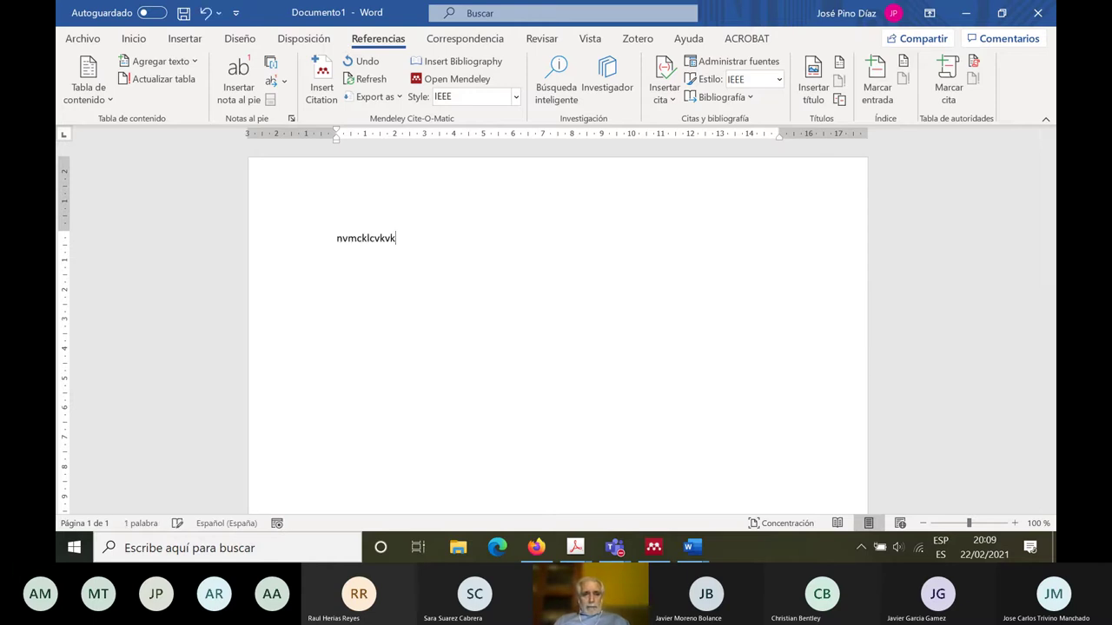
scroll(486, 295, "down", 1)
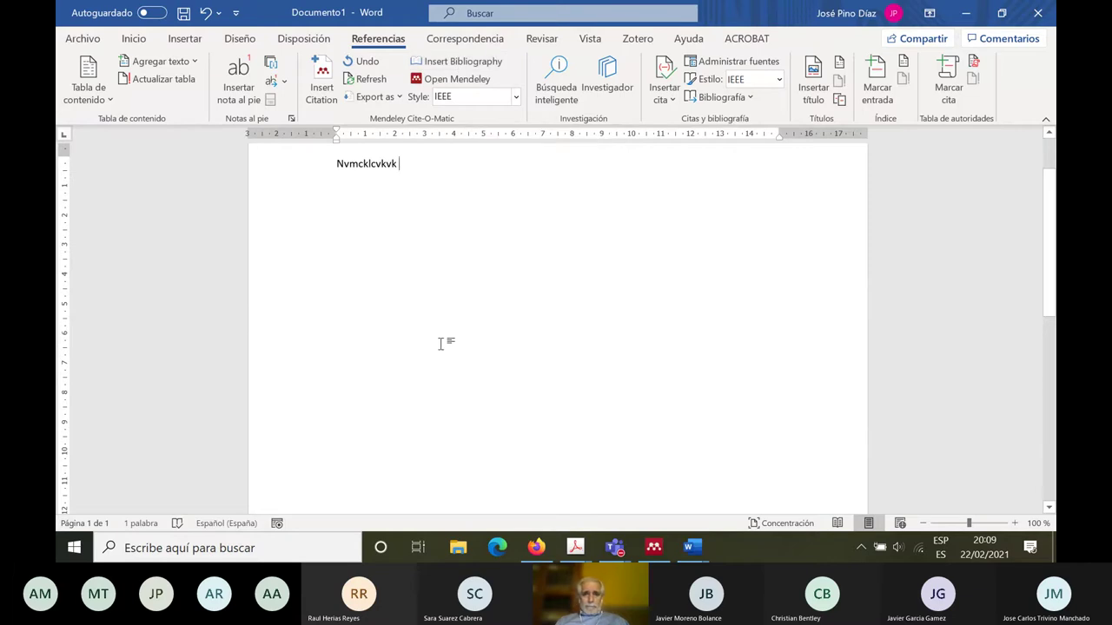
Step: Minimize Documento1 and Word's start screen, check Mendeley's Tools menu, then minimize Mendeley Desktop
left_click(971, 17)
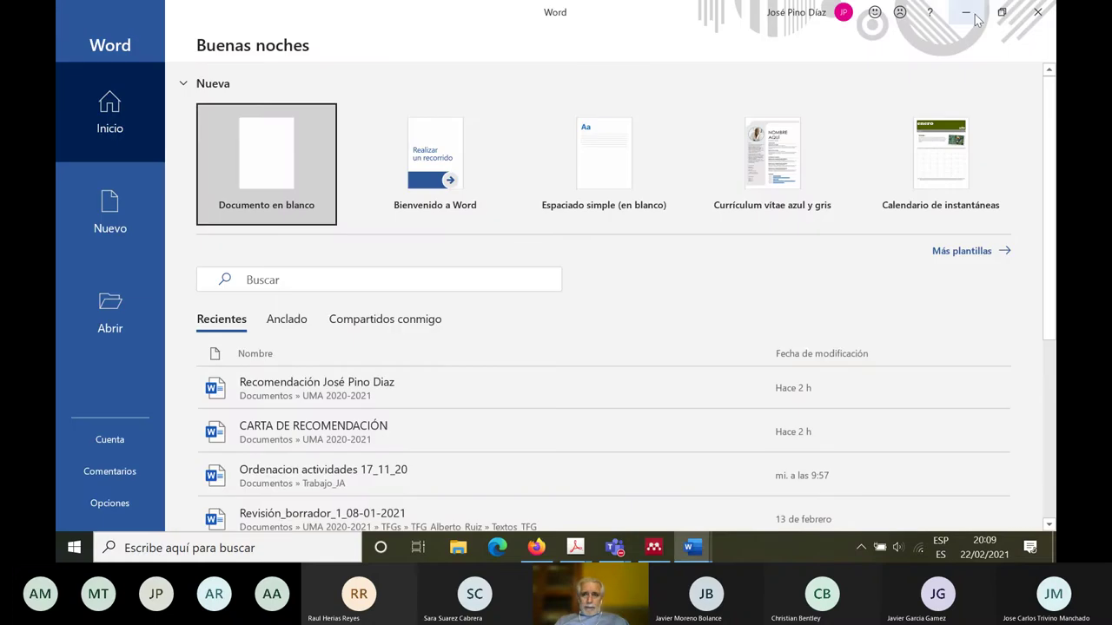
left_click(970, 16)
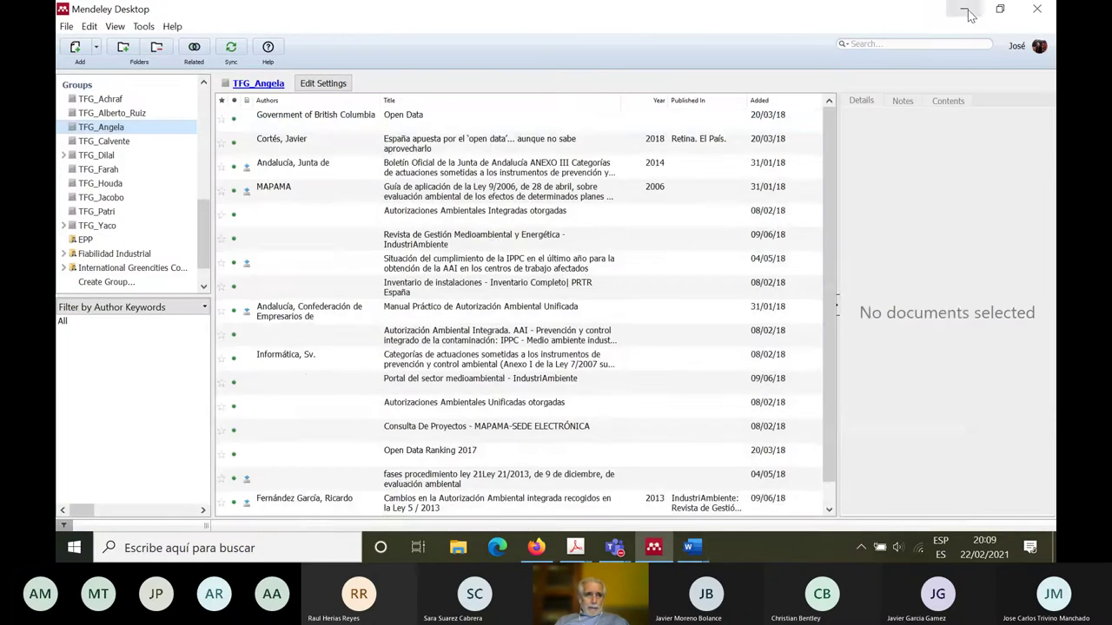
left_click(144, 27)
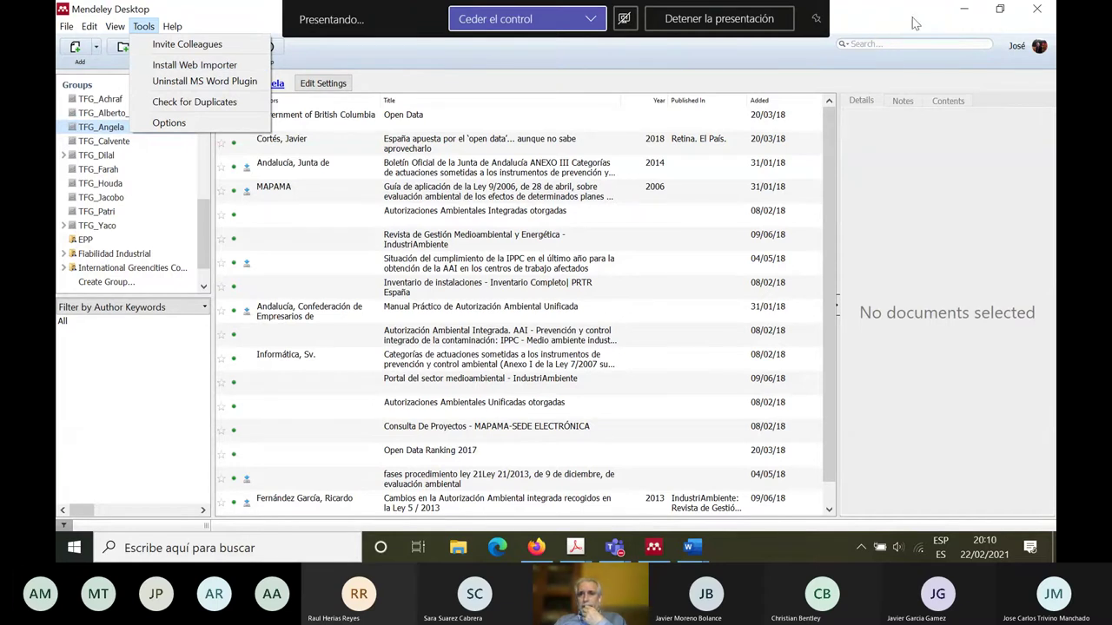
key("Escape")
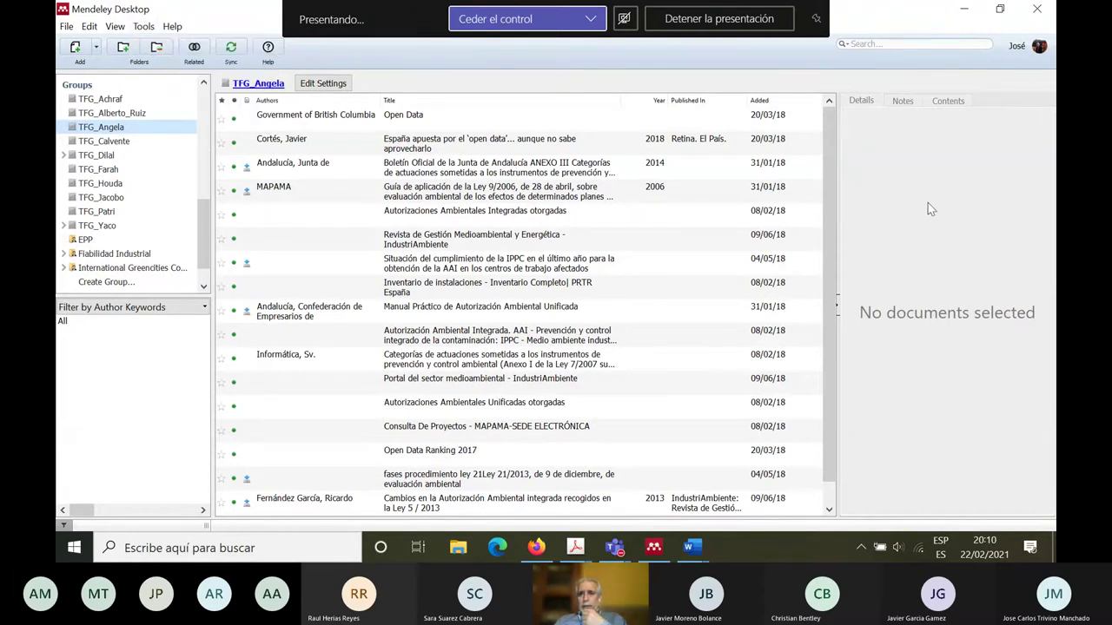
left_click(967, 12)
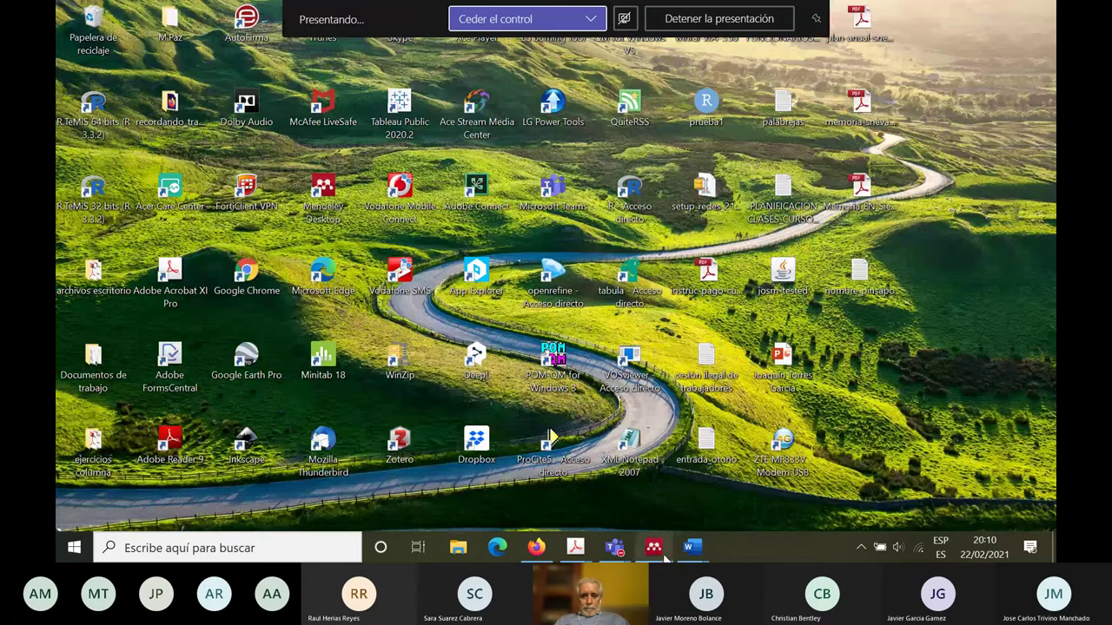
Step: Restore Firefox, revisit the Universidad de Málaga and course tabs, run Web Importer, and open a new tab
left_click(547, 555)
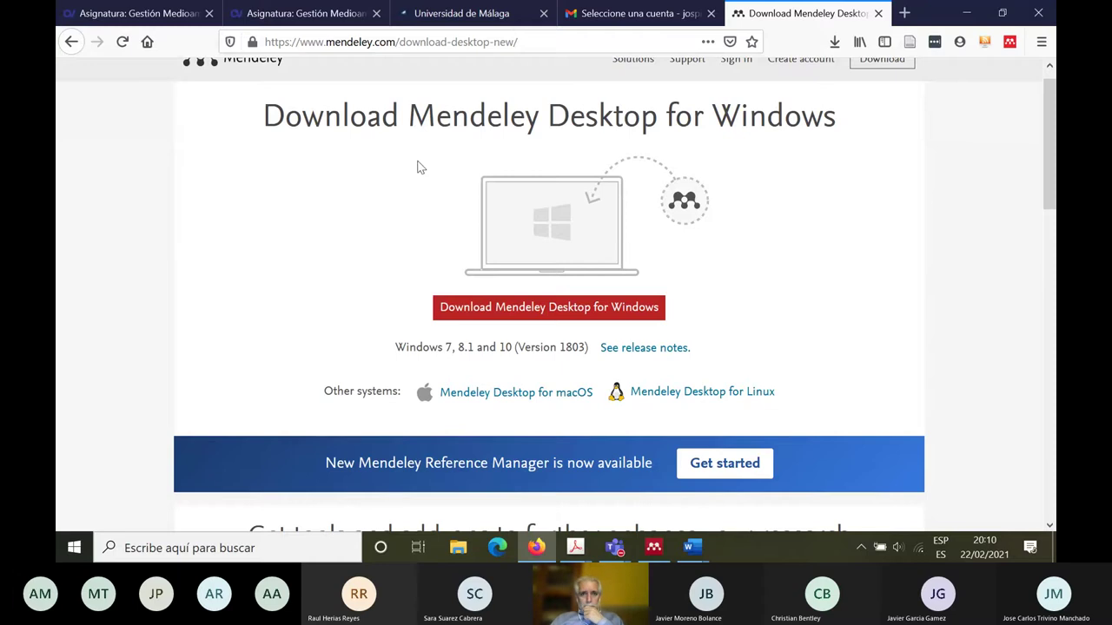
left_click(446, 18)
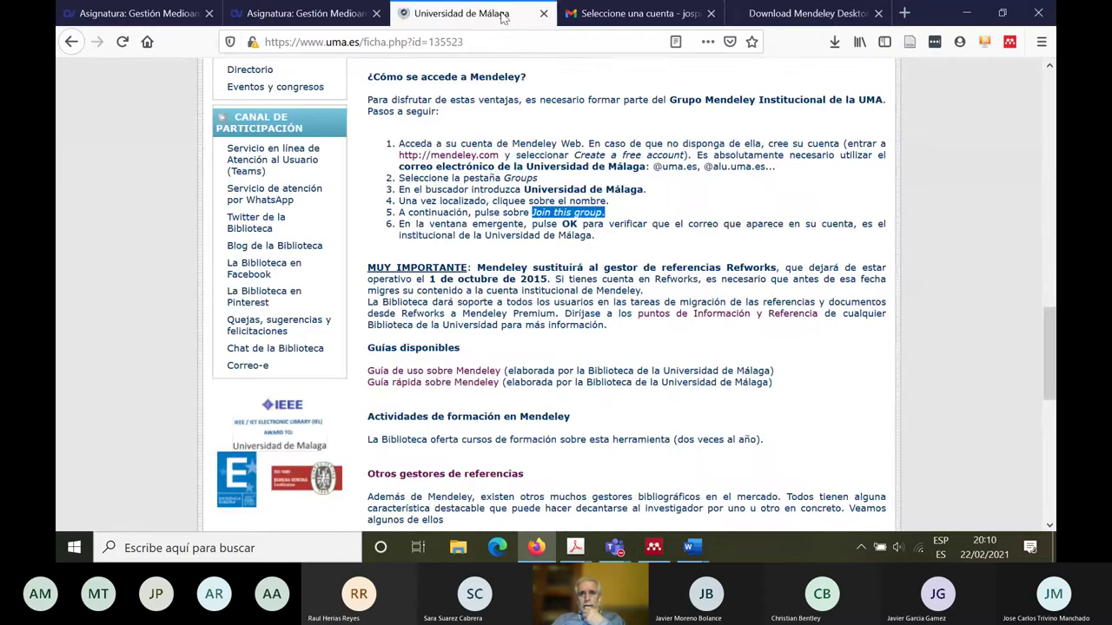
left_click(315, 12)
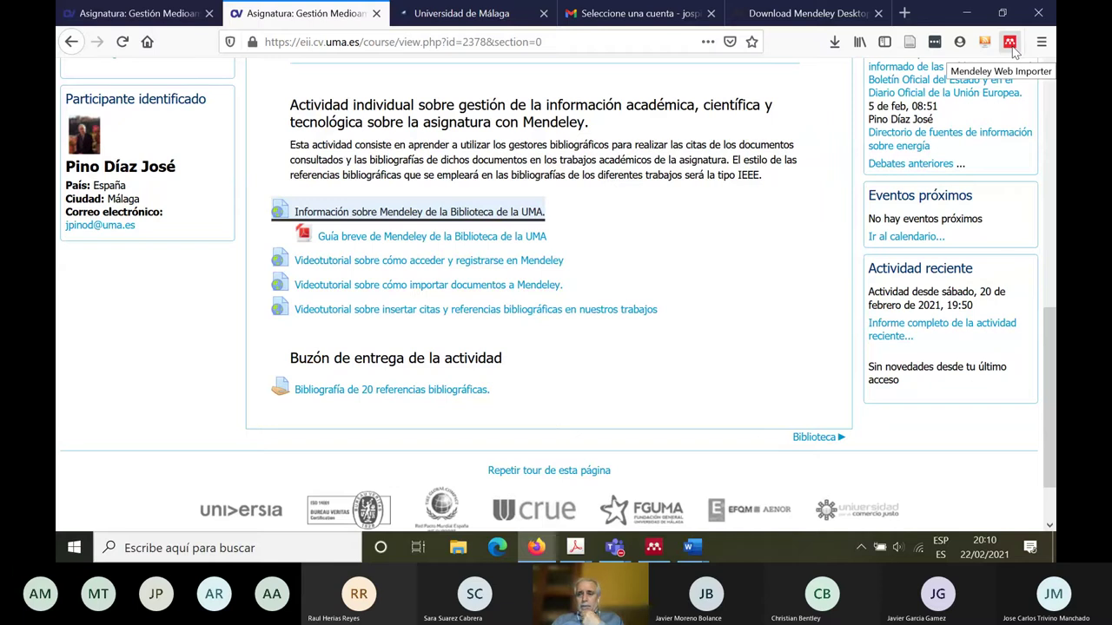
left_click(1009, 44)
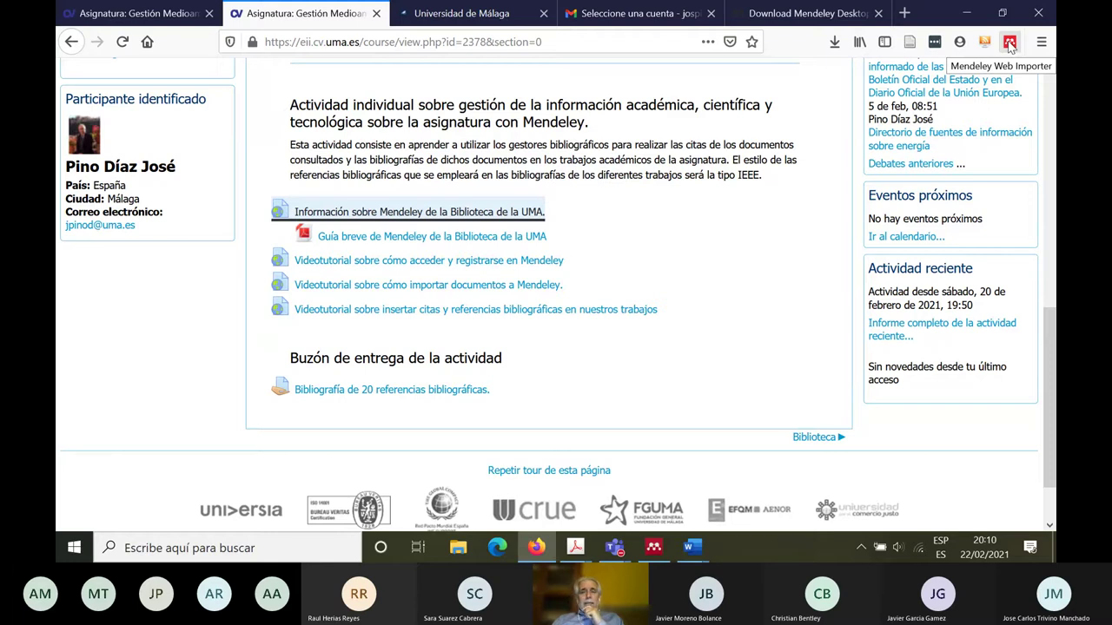
left_click(904, 13)
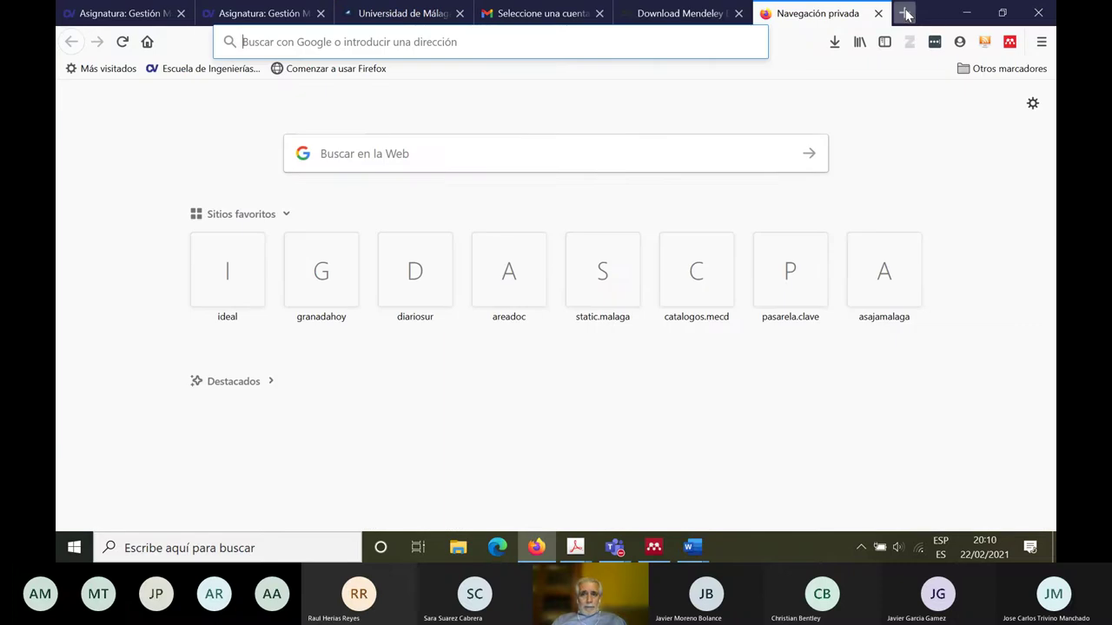
Step: Search the web for 'energía medioambiente' and open the UNDP environment and energy result
left_click(395, 155)
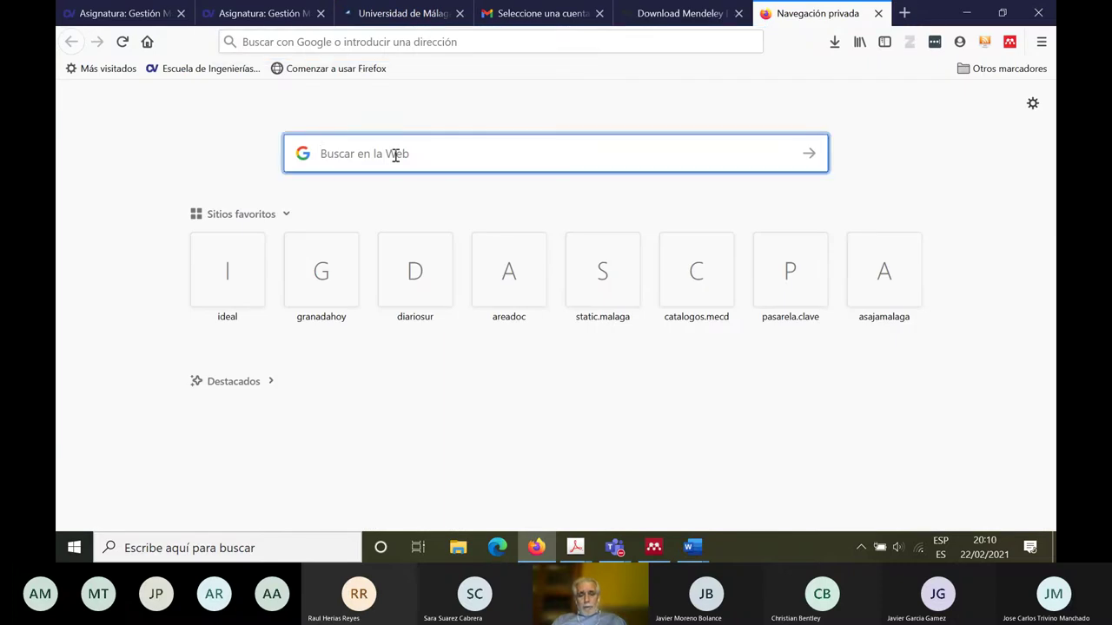
type("energ")
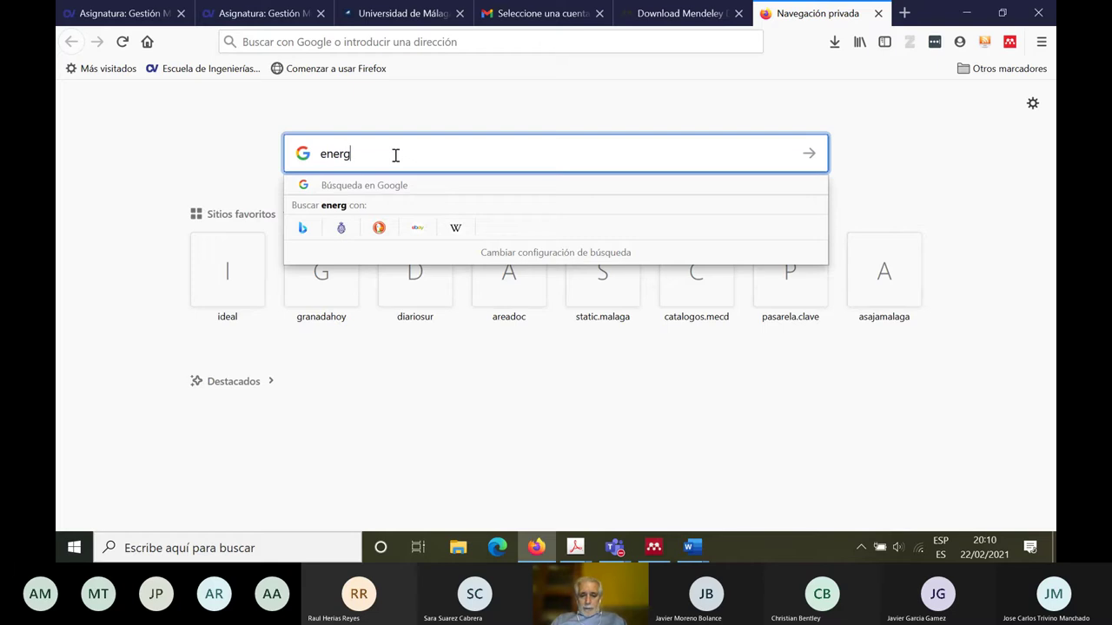
type("ía med")
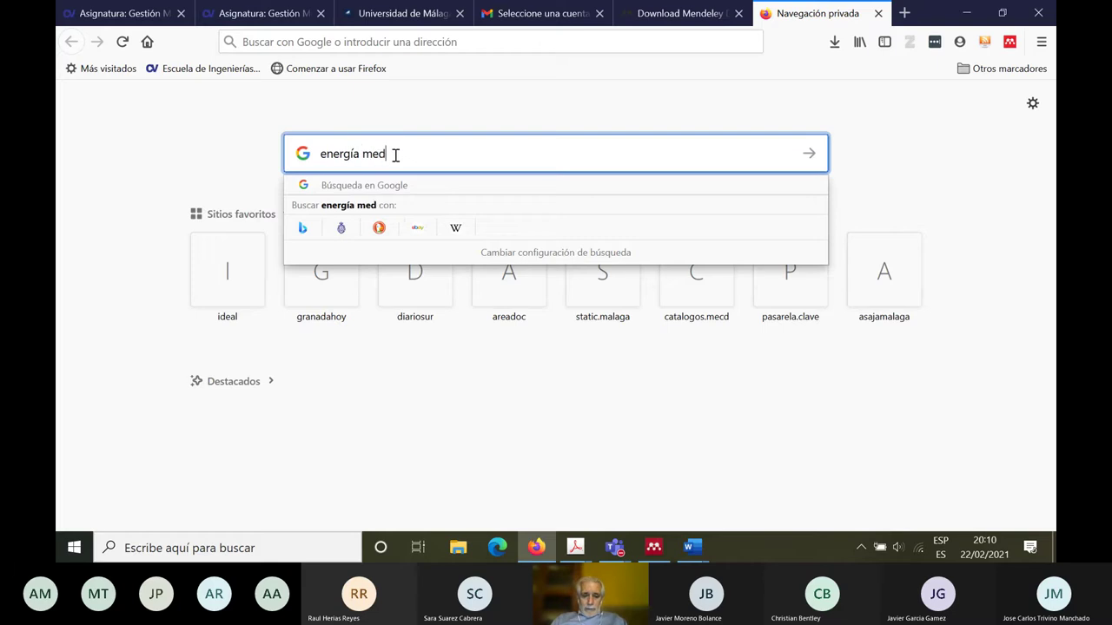
type("ioambiente")
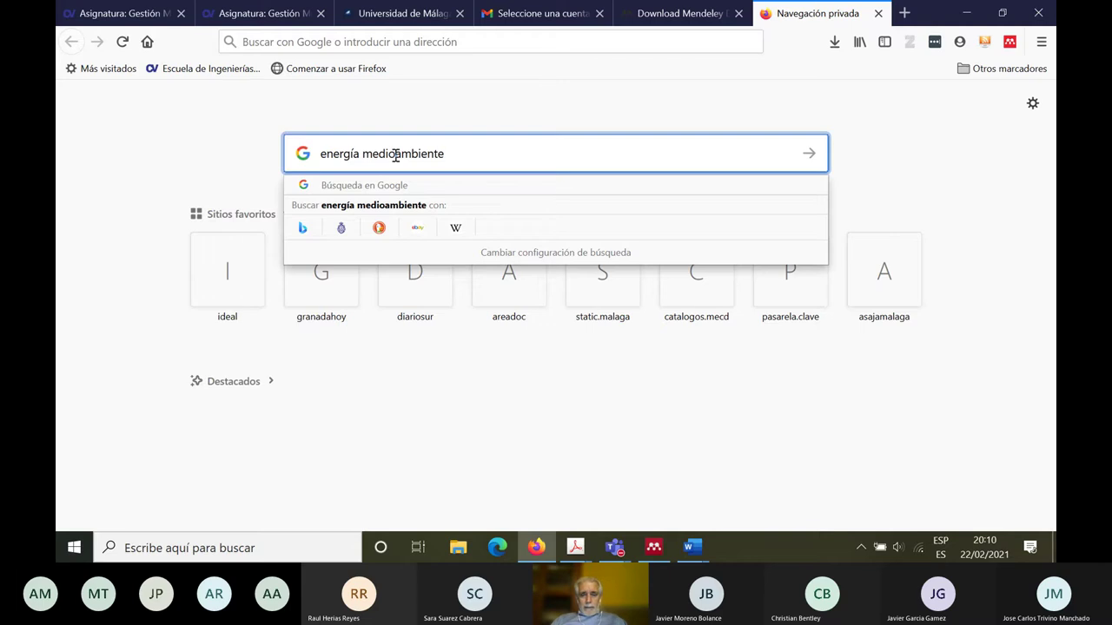
key("Return")
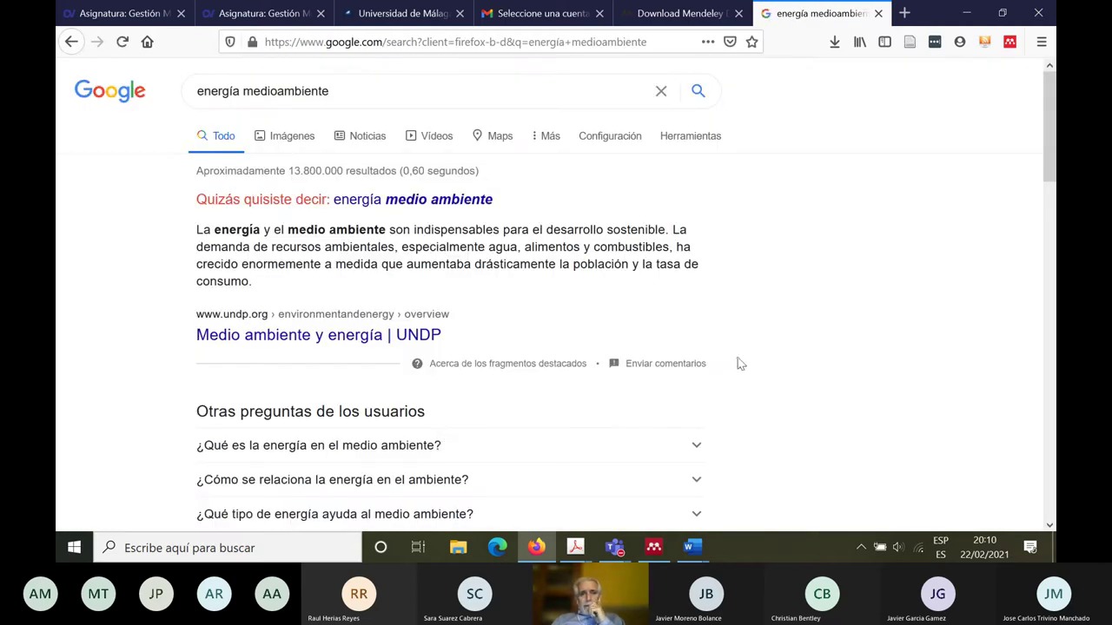
left_click(302, 334)
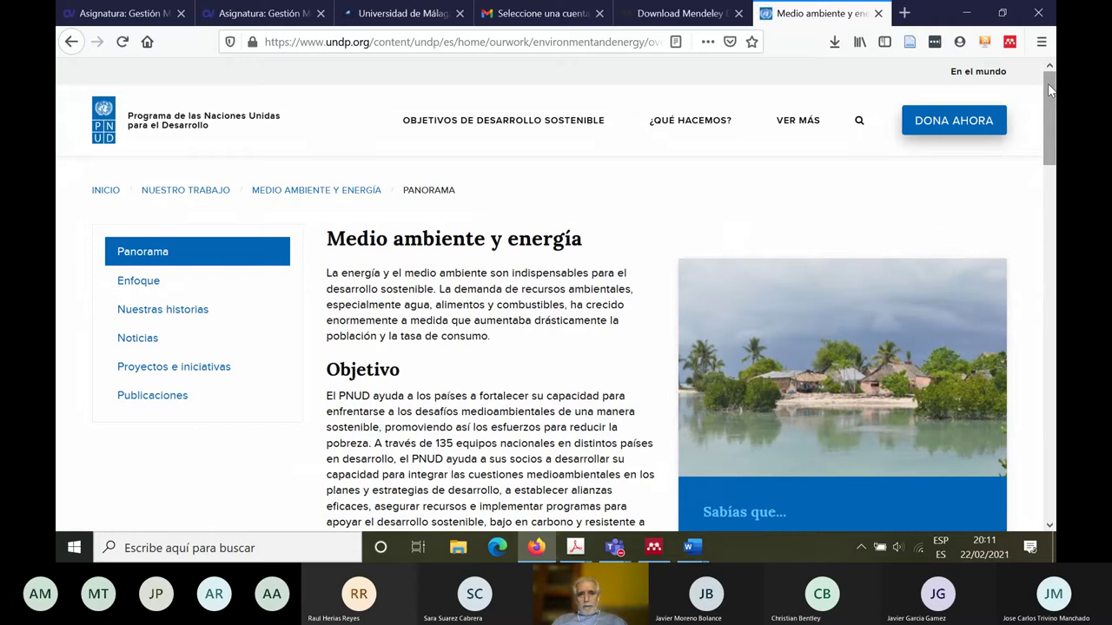
Step: Go to UNDP Publicaciones and open the 'Movilidad humana, oportunidades compartidas' publication page
left_click_drag(1050, 91, 1050, 108)
scroll(187, 340, "up", 1)
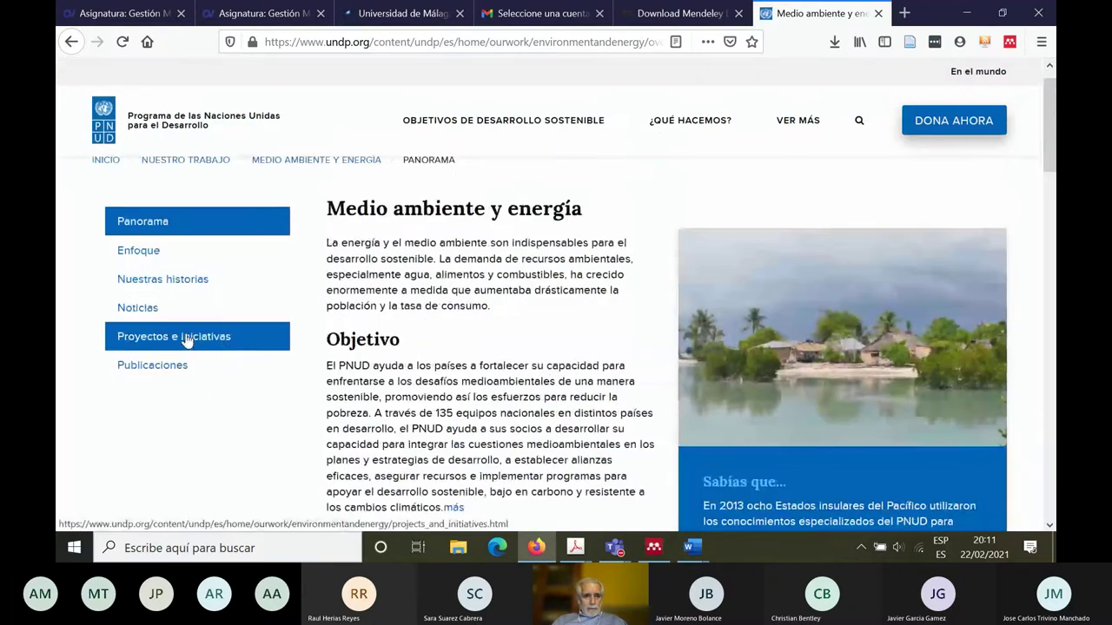
left_click(146, 365)
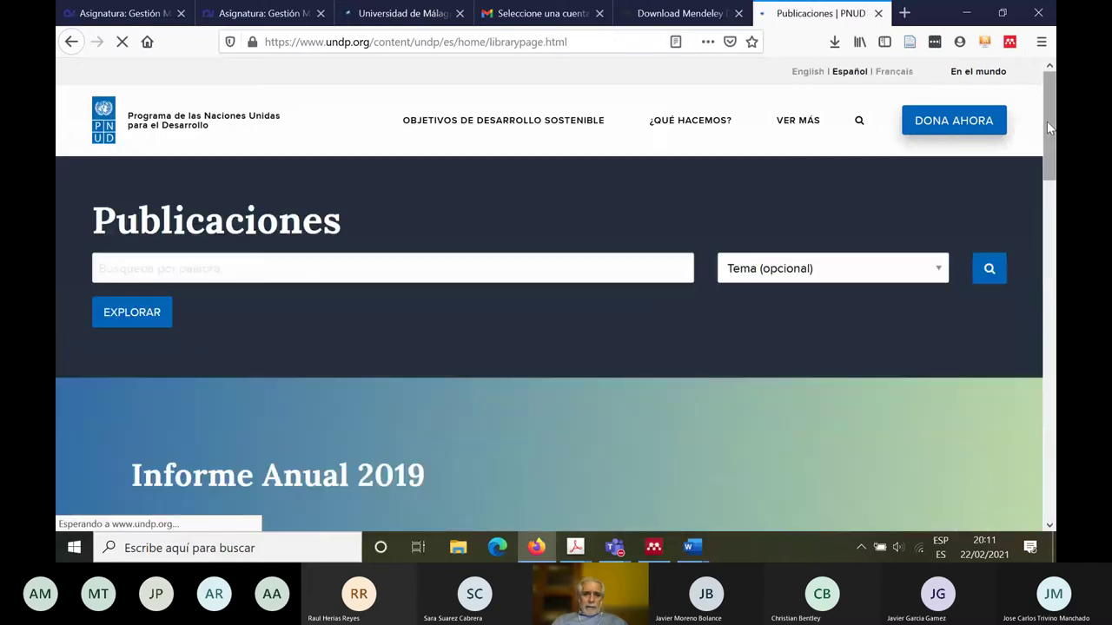
left_click_drag(1049, 128, 1040, 304)
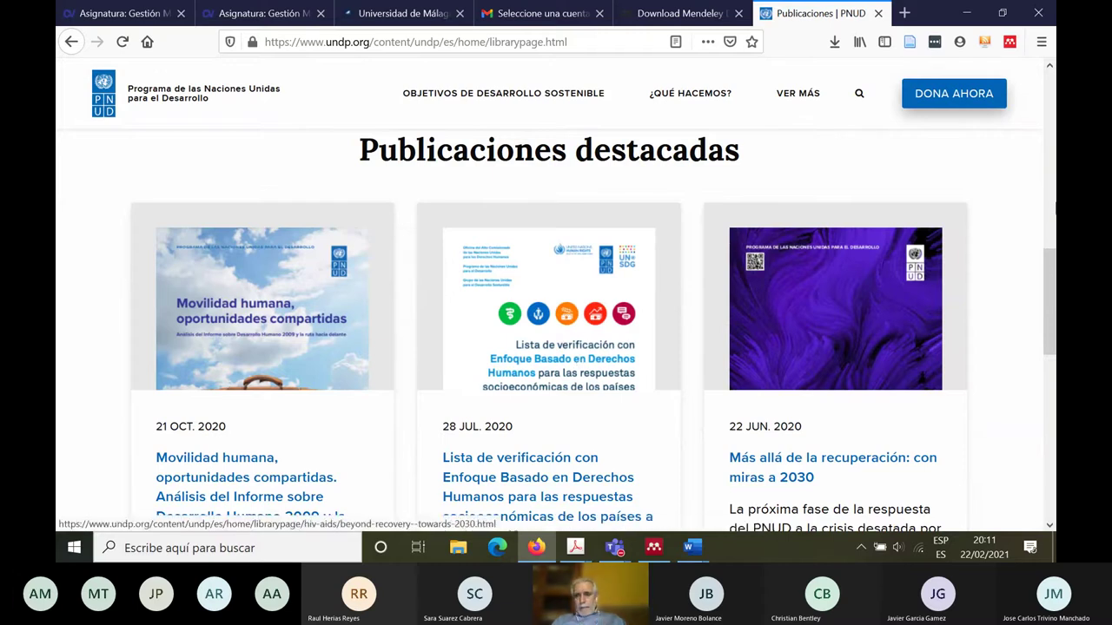
left_click_drag(1050, 287, 1053, 306)
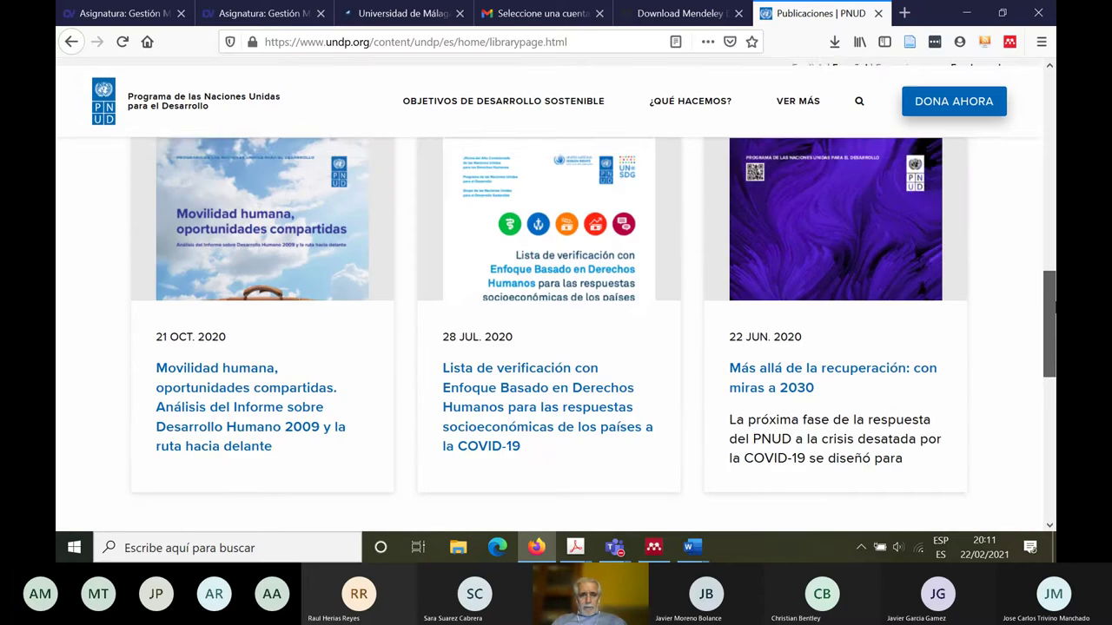
left_click(251, 234)
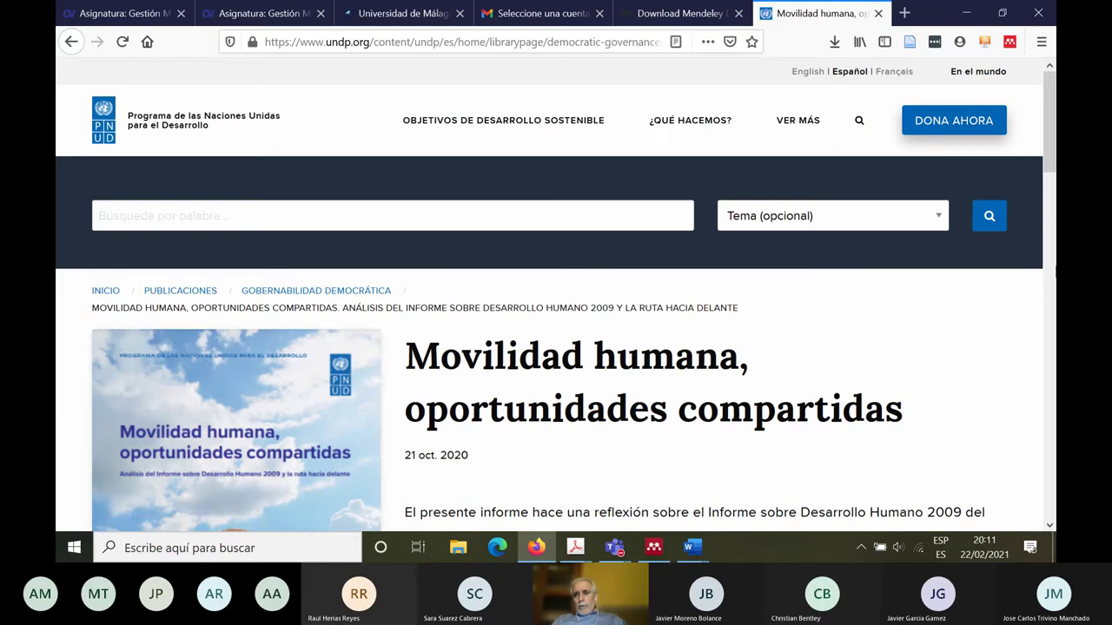
left_click_drag(1052, 165, 1054, 256)
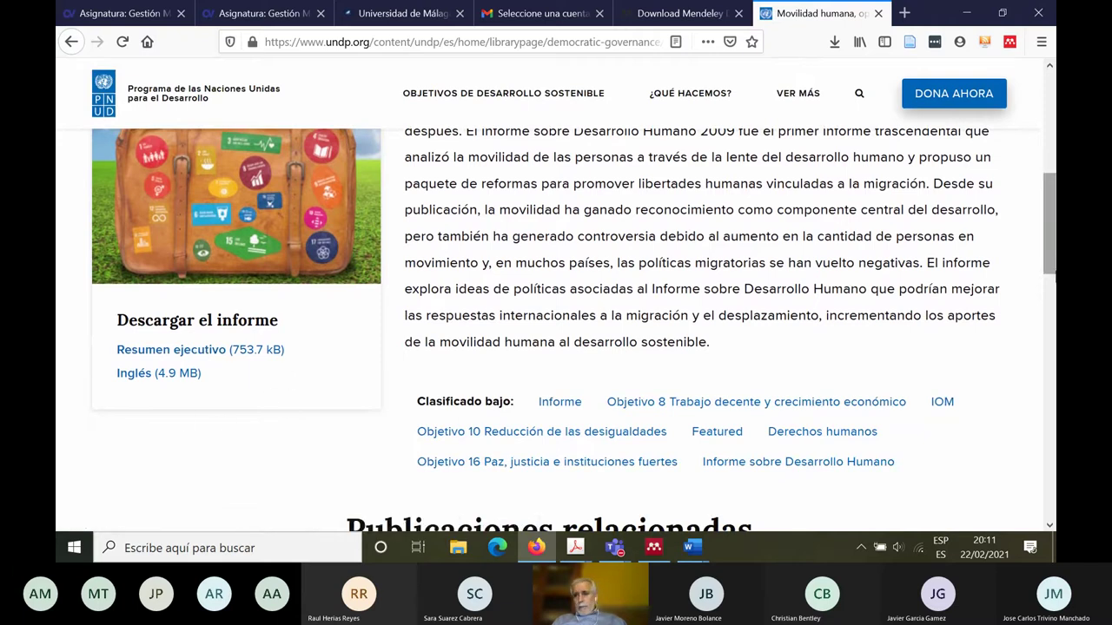
left_click_drag(1050, 224, 1050, 122)
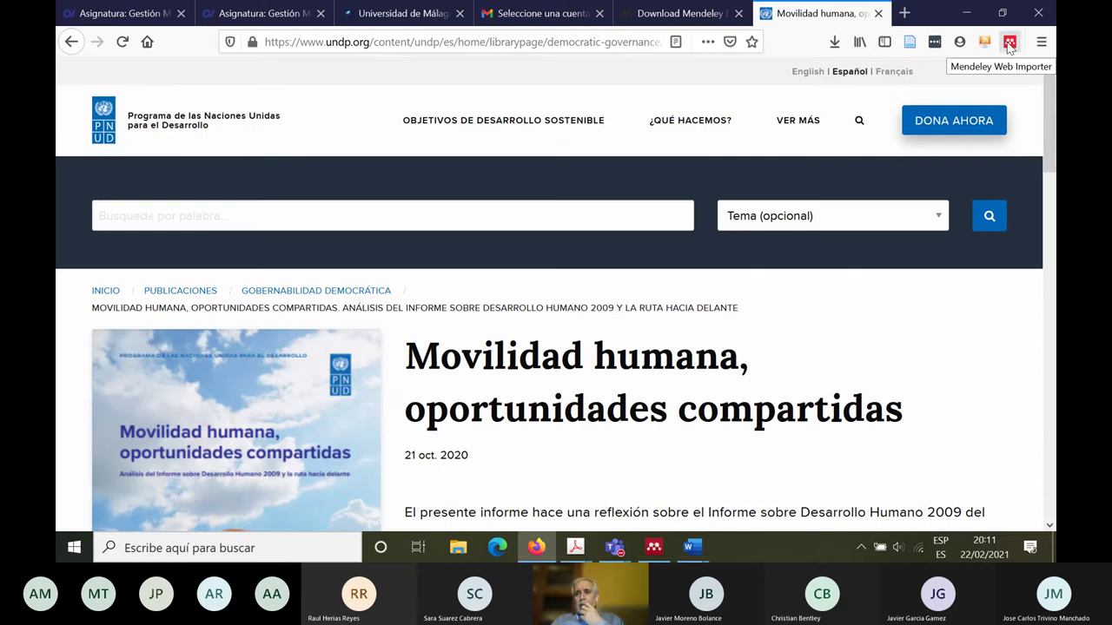
Step: Sign in to Mendeley Web Importer after re-confirming the data-use consent checkbox
left_click(1009, 43)
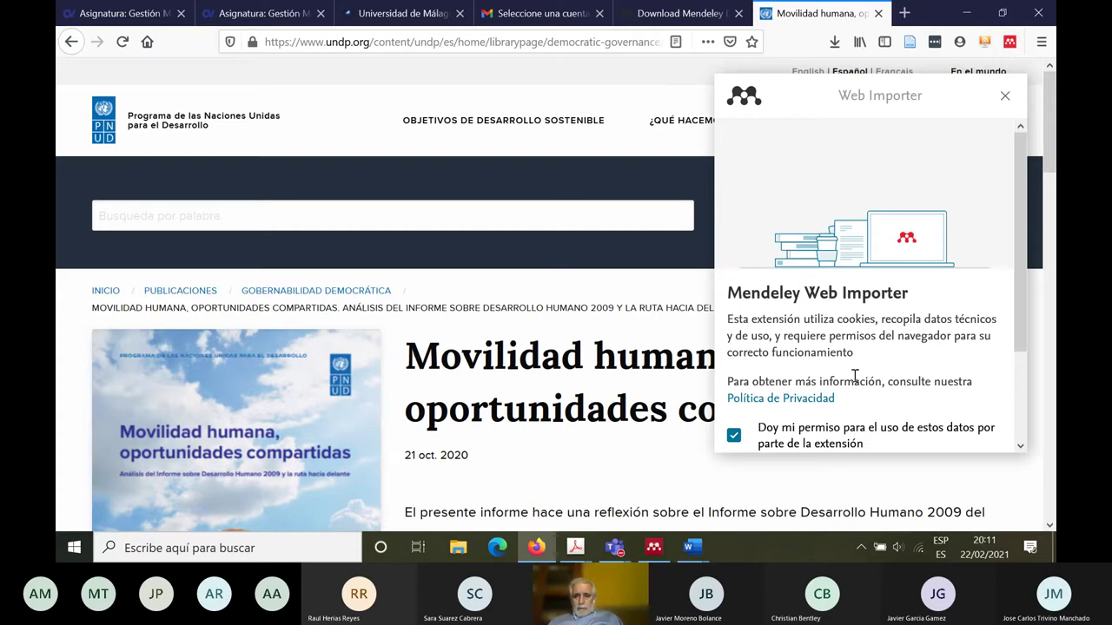
left_click(859, 437)
left_click(734, 435)
left_click_drag(1014, 247, 1015, 348)
left_click(777, 364)
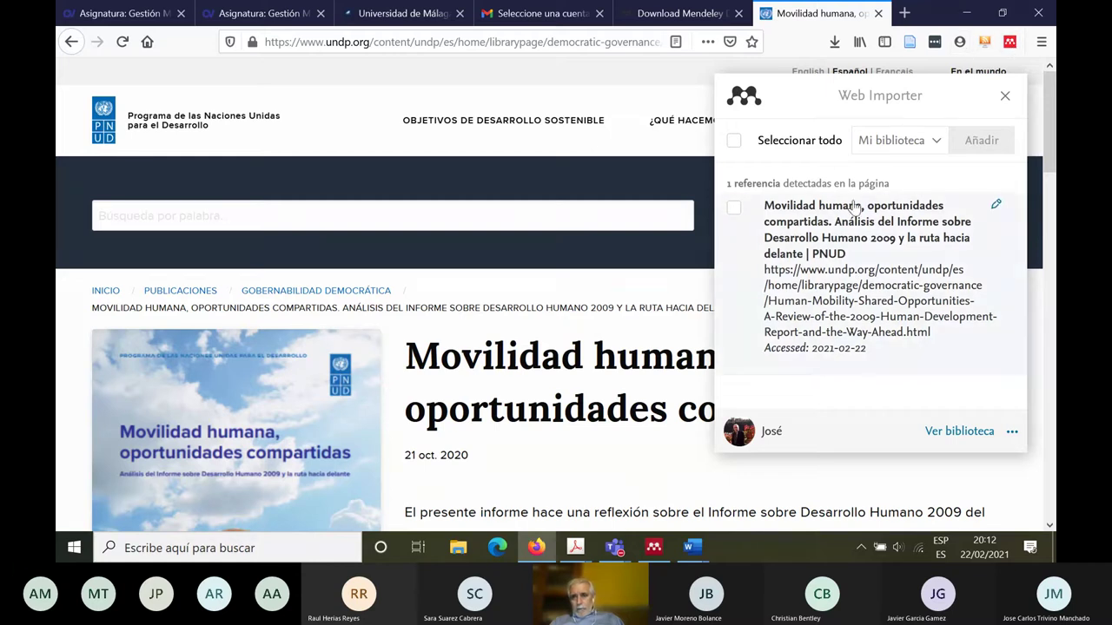
Step: Begin entering 'Programa de las Naciona…' as the reference's author
left_click_drag(757, 209, 946, 363)
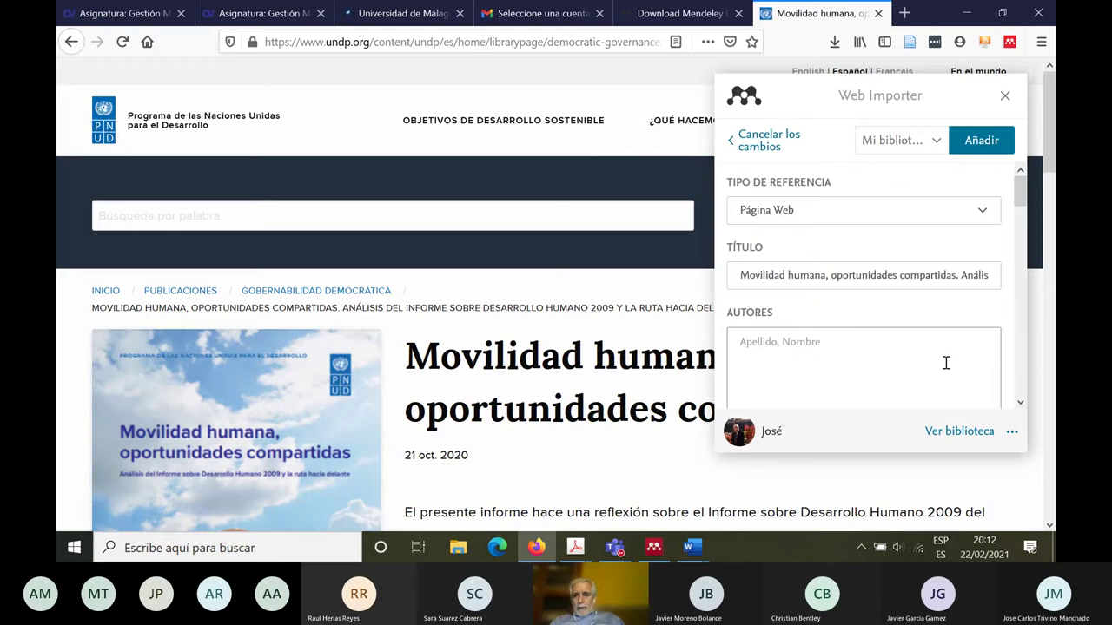
left_click_drag(1021, 193, 1015, 169)
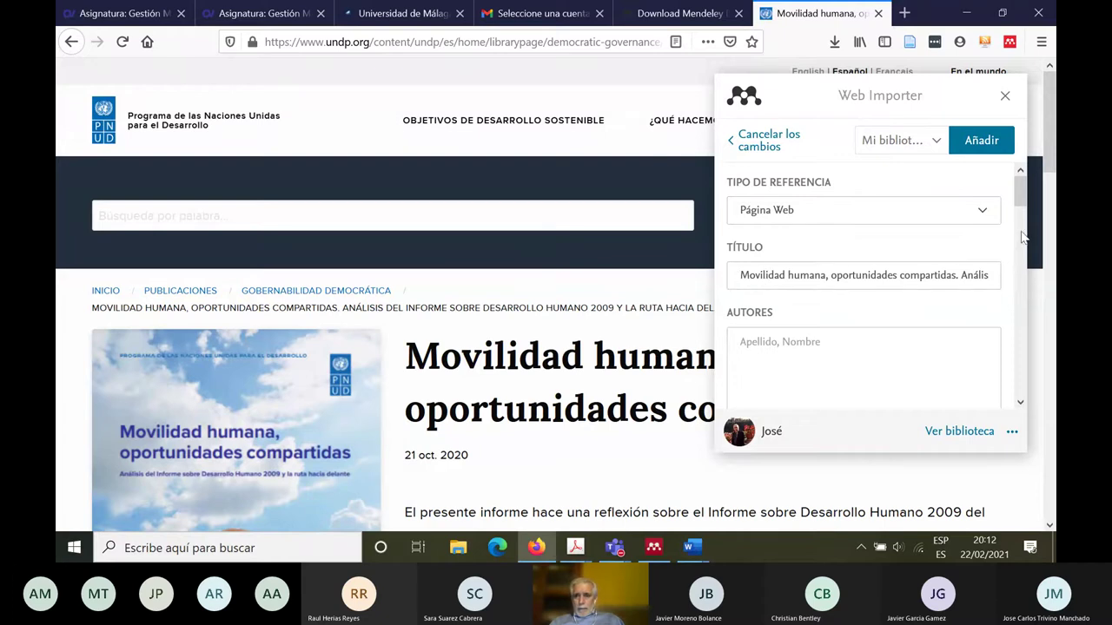
left_click_drag(1022, 194, 1023, 213)
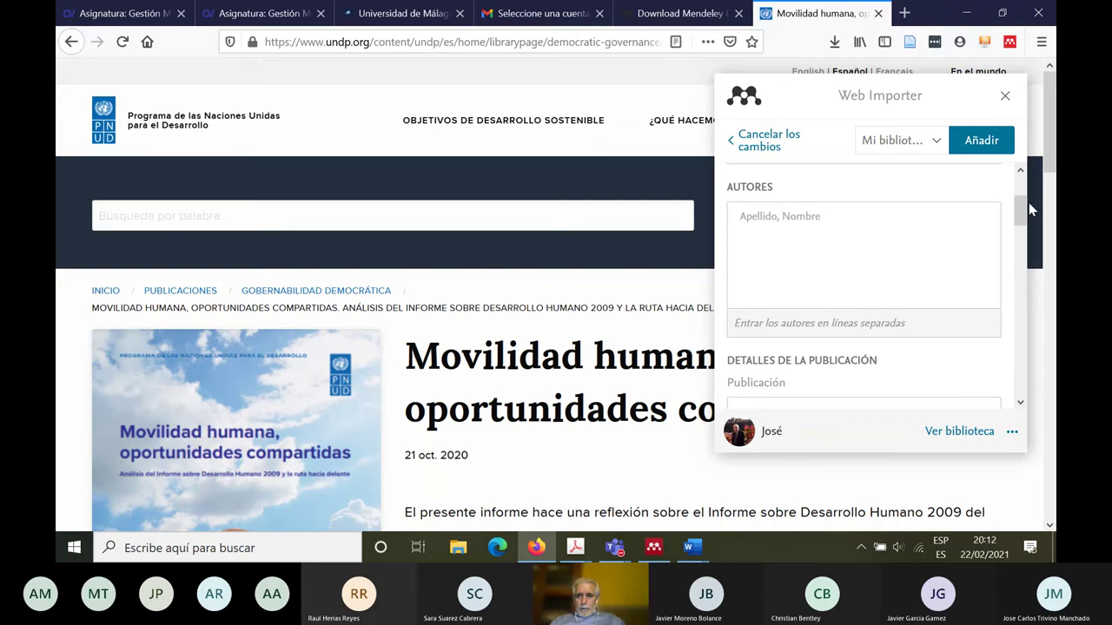
left_click_drag(1049, 165, 1046, 143)
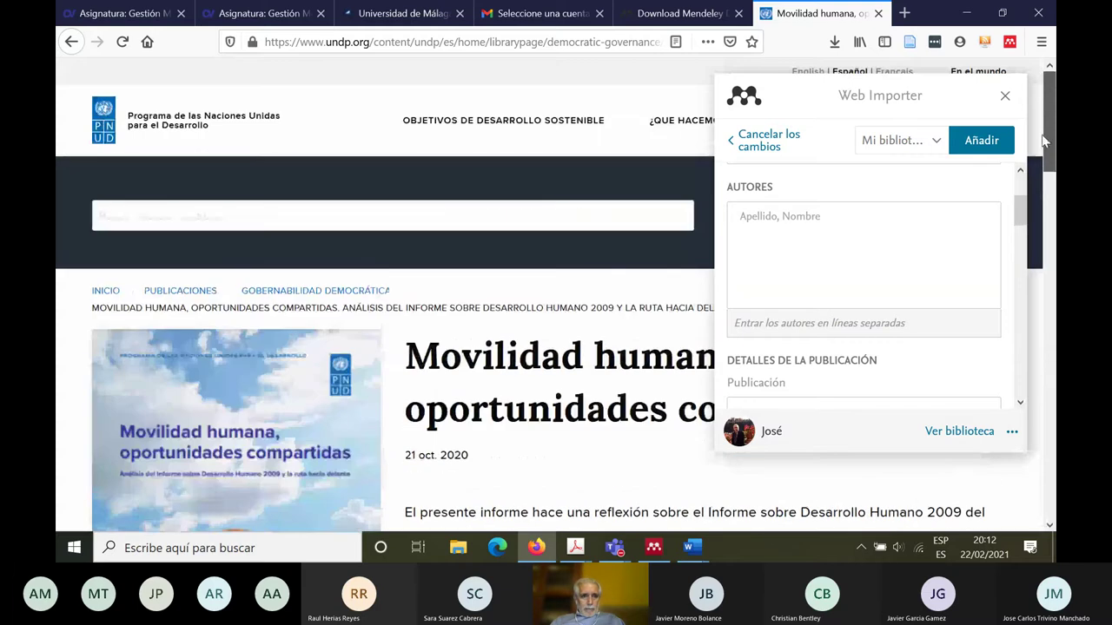
left_click(768, 224)
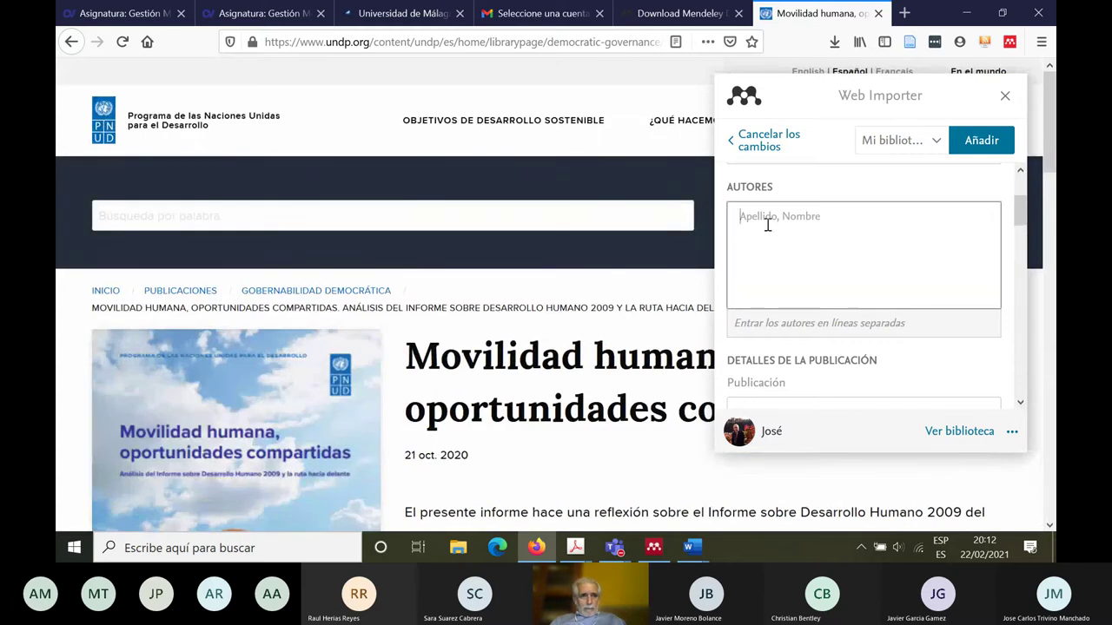
type("Pro")
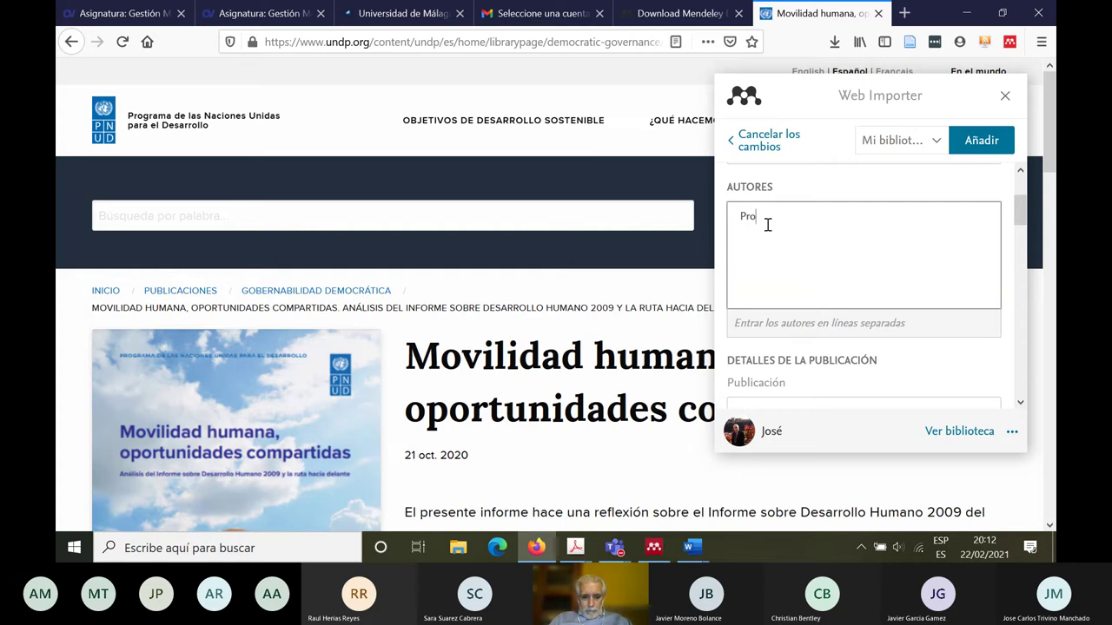
type("grama d")
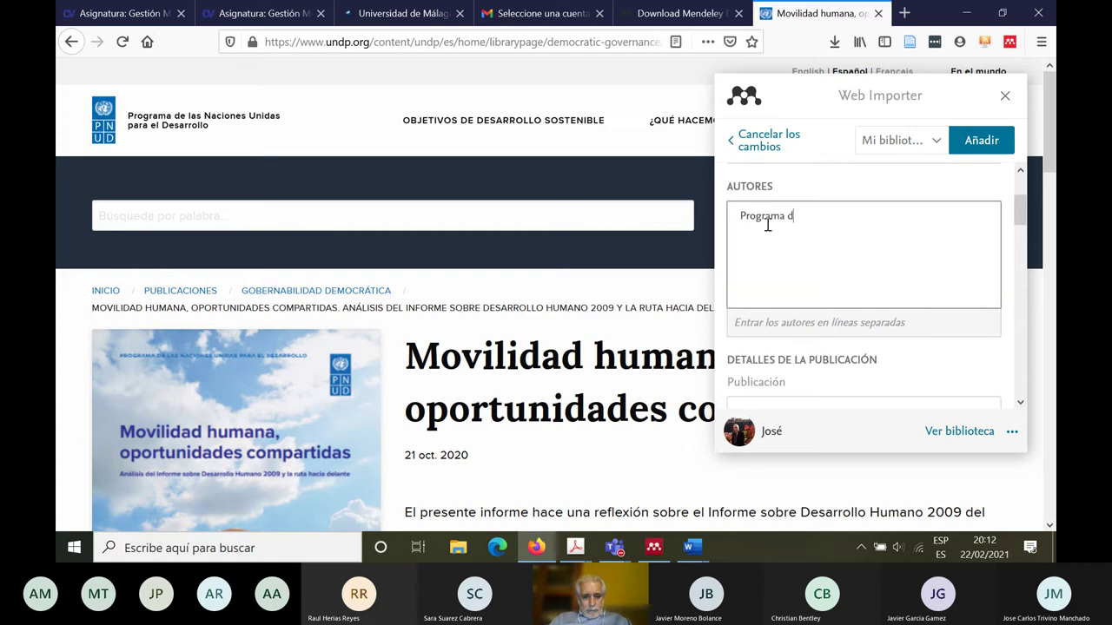
type("e las Nacionaes Unidas para el Desarr")
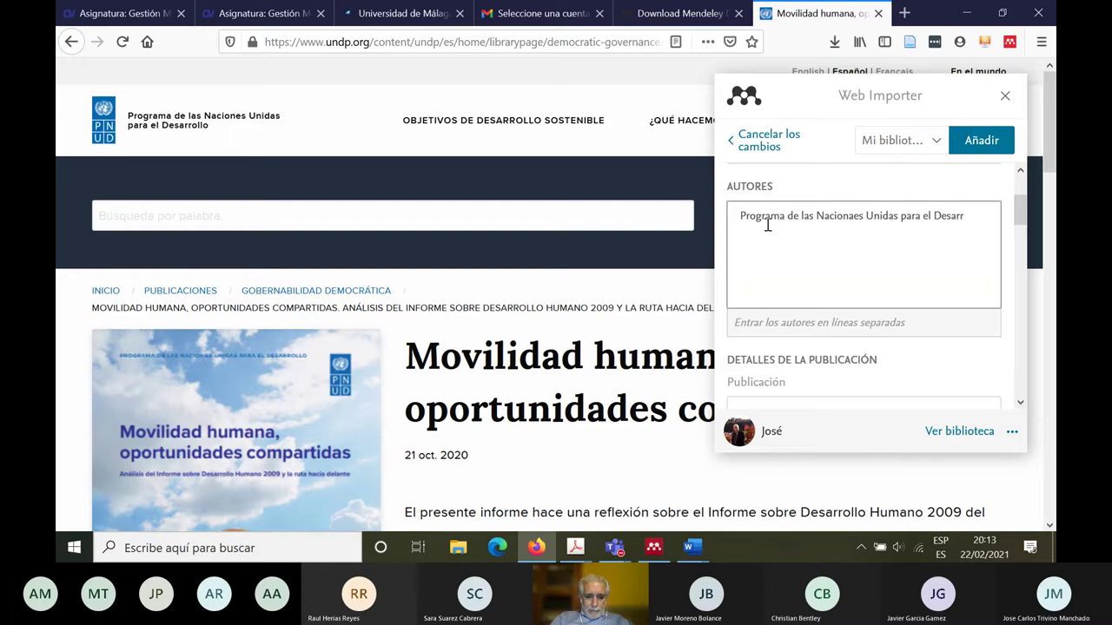
type("lo")
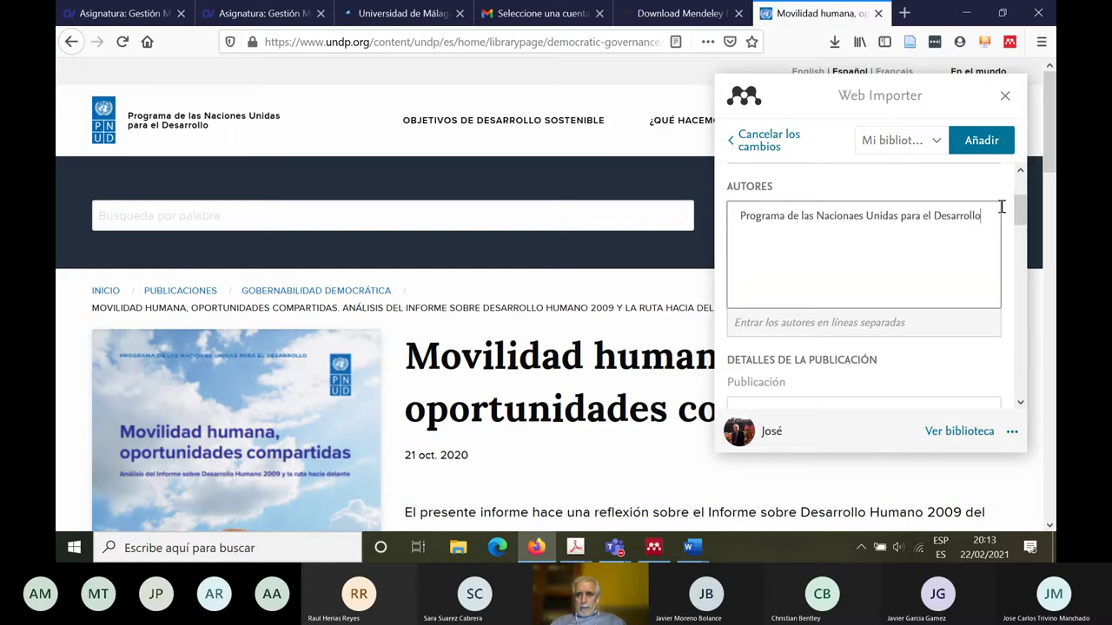
left_click_drag(1028, 204, 1024, 238)
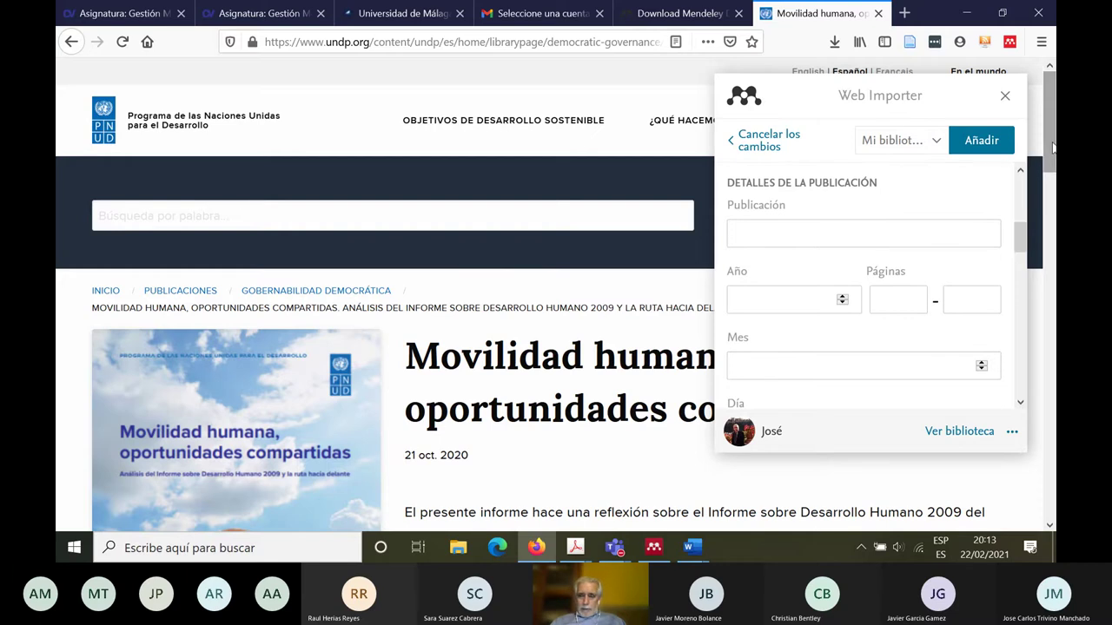
Step: Copy the report's summary paragraph from the page and paste it into the Resumen field
scroll(1051, 228, "down", 3)
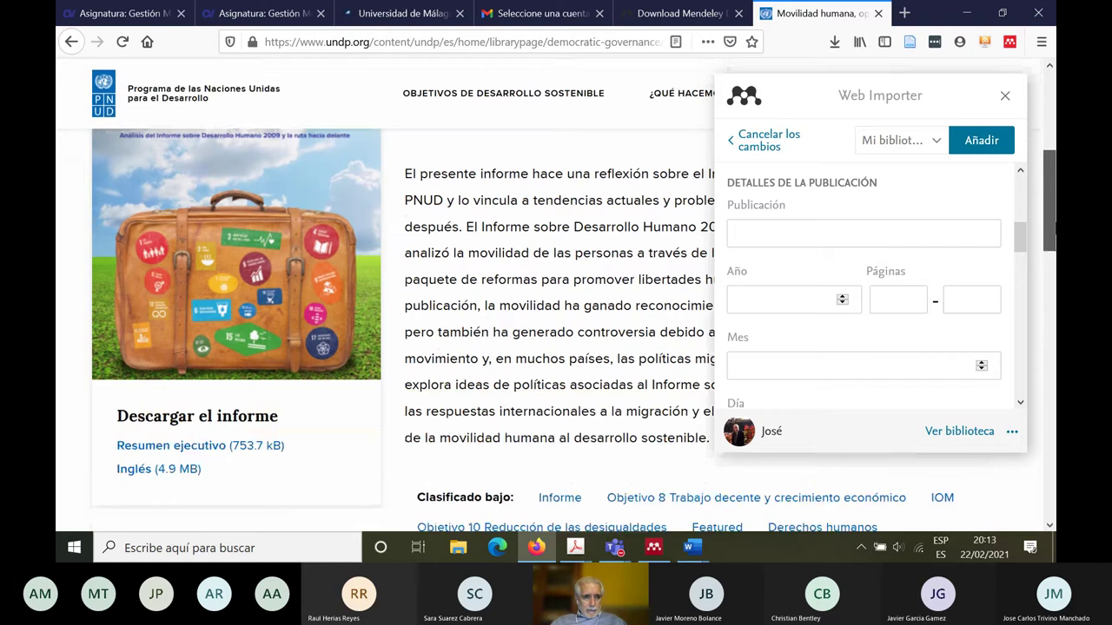
left_click_drag(1053, 227, 1056, 154)
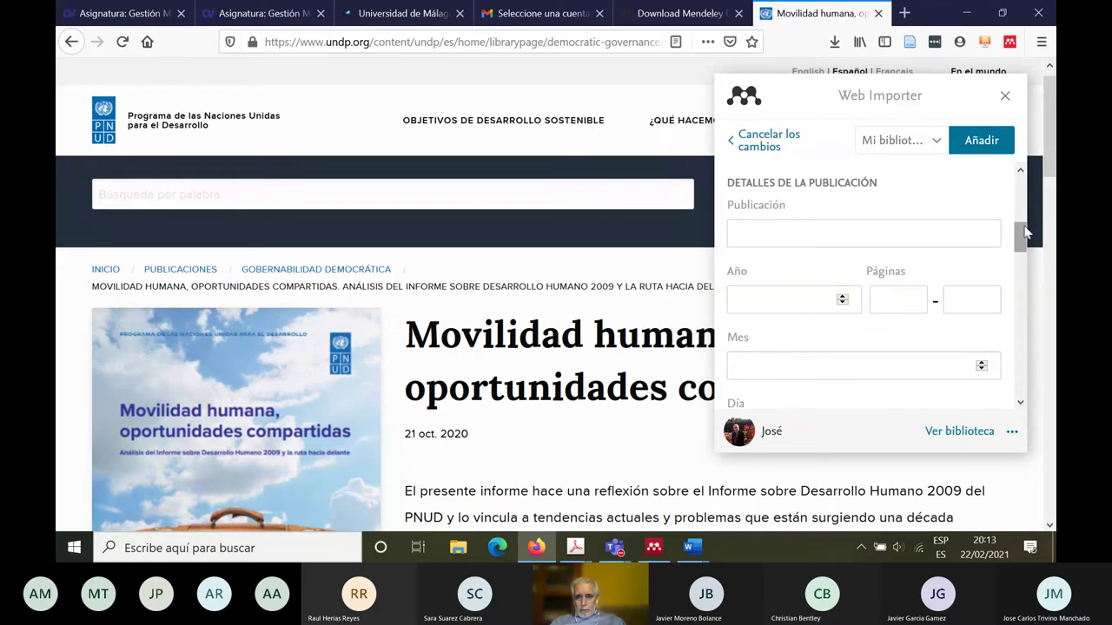
left_click_drag(1025, 230, 1016, 272)
left_click_drag(414, 492, 421, 276)
left_click(423, 272)
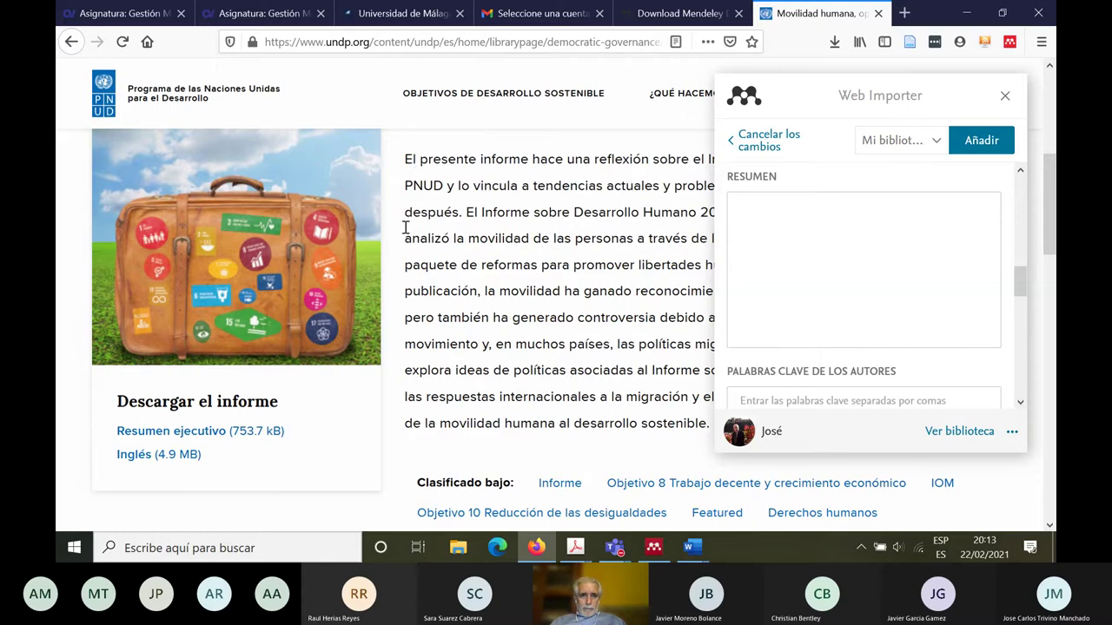
left_click_drag(406, 160, 425, 414)
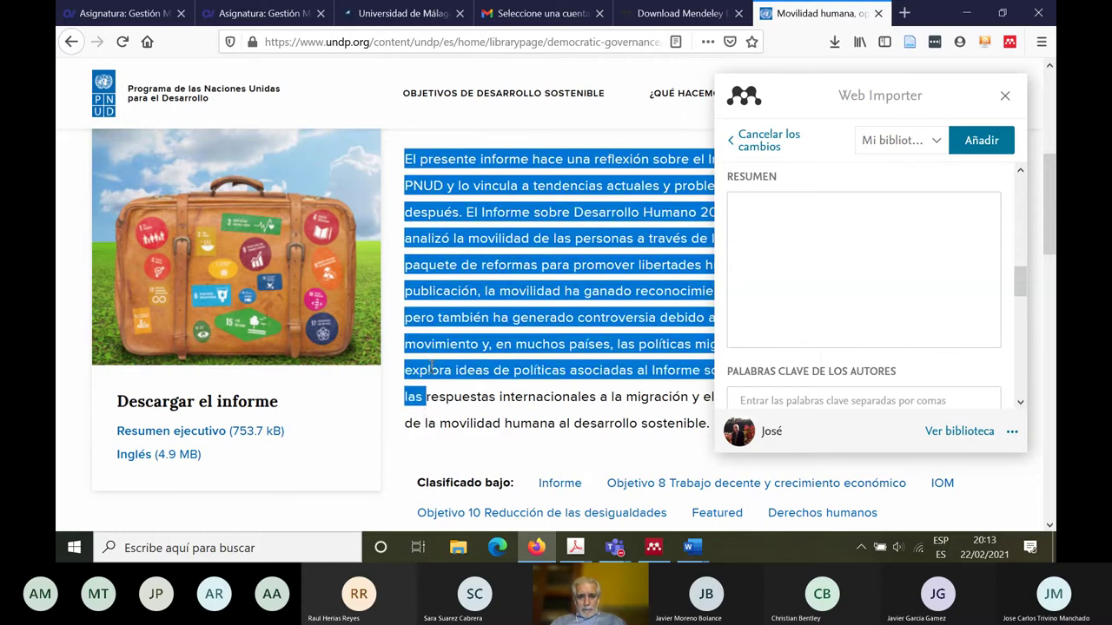
left_click_drag(431, 367, 711, 421)
key("ctrl+c")
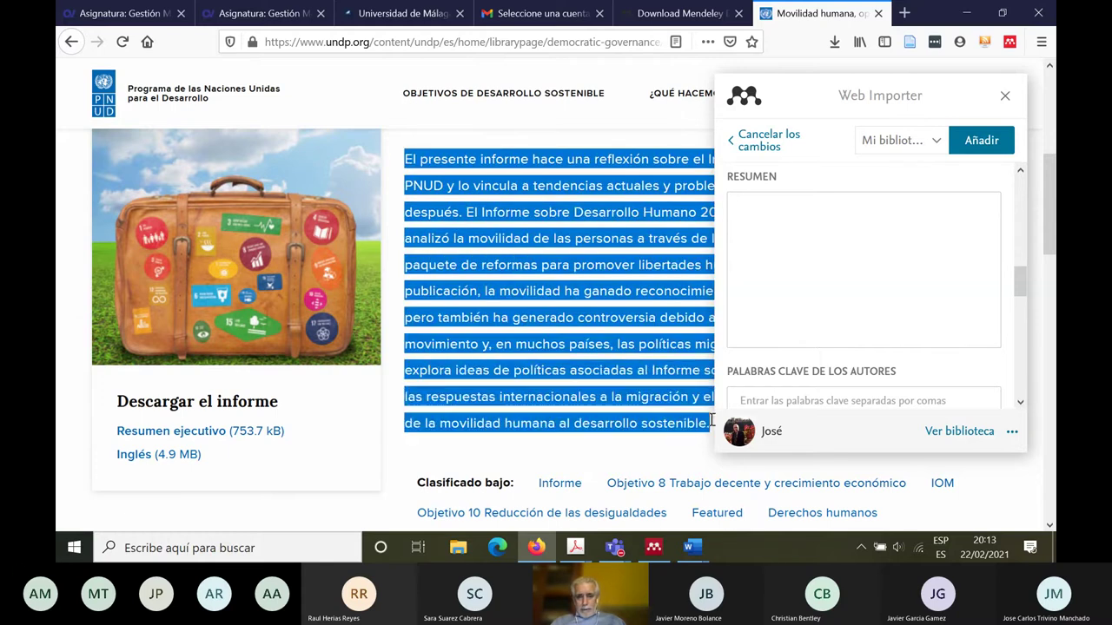
left_click(931, 244)
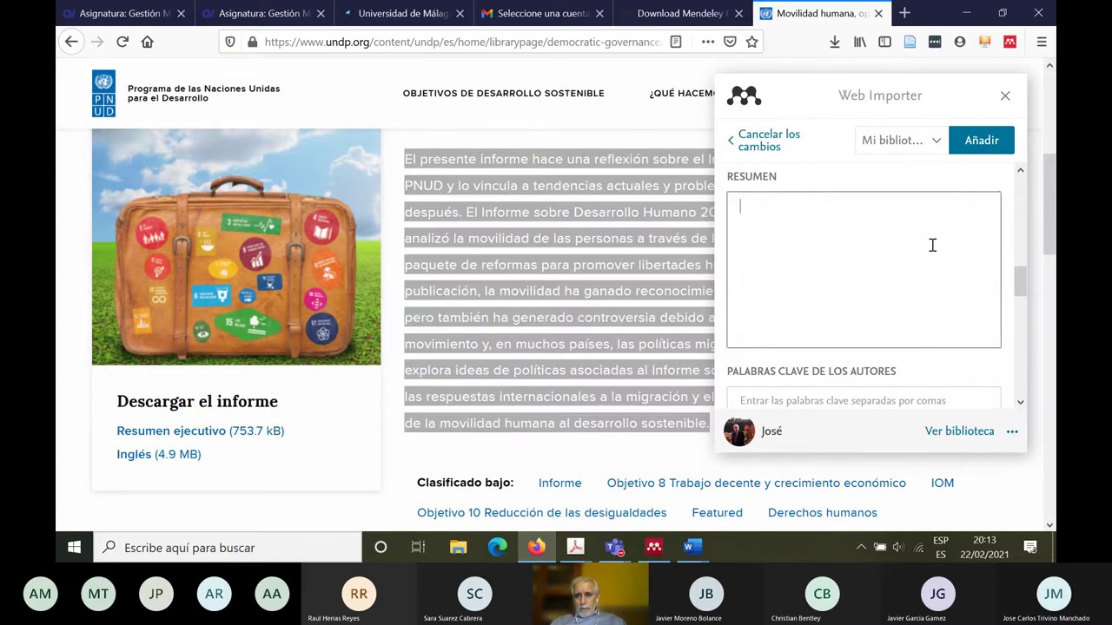
key("ctrl+v")
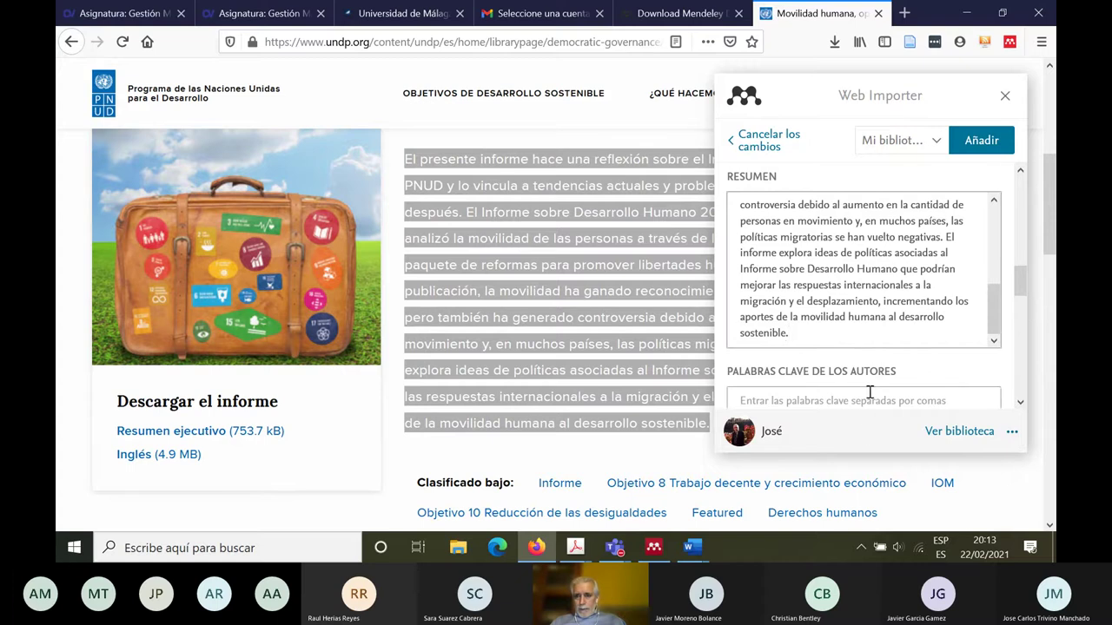
Step: Review the remaining form fields and check the reference type, Página Web
left_click_drag(1021, 300, 1025, 341)
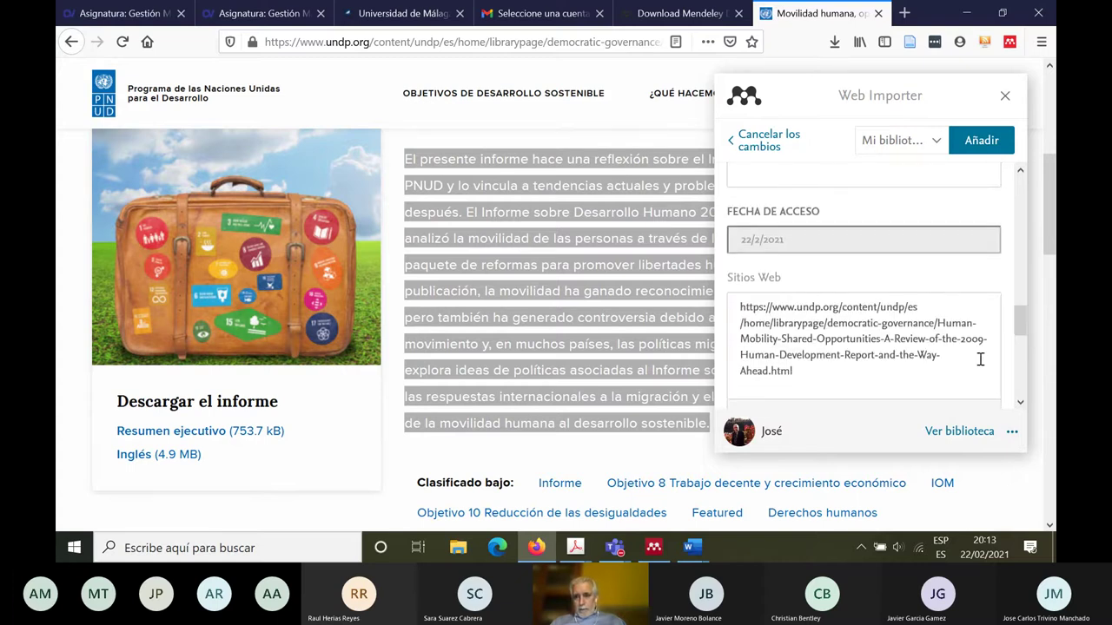
left_click_drag(736, 310, 794, 372)
left_click_drag(1022, 322, 1018, 237)
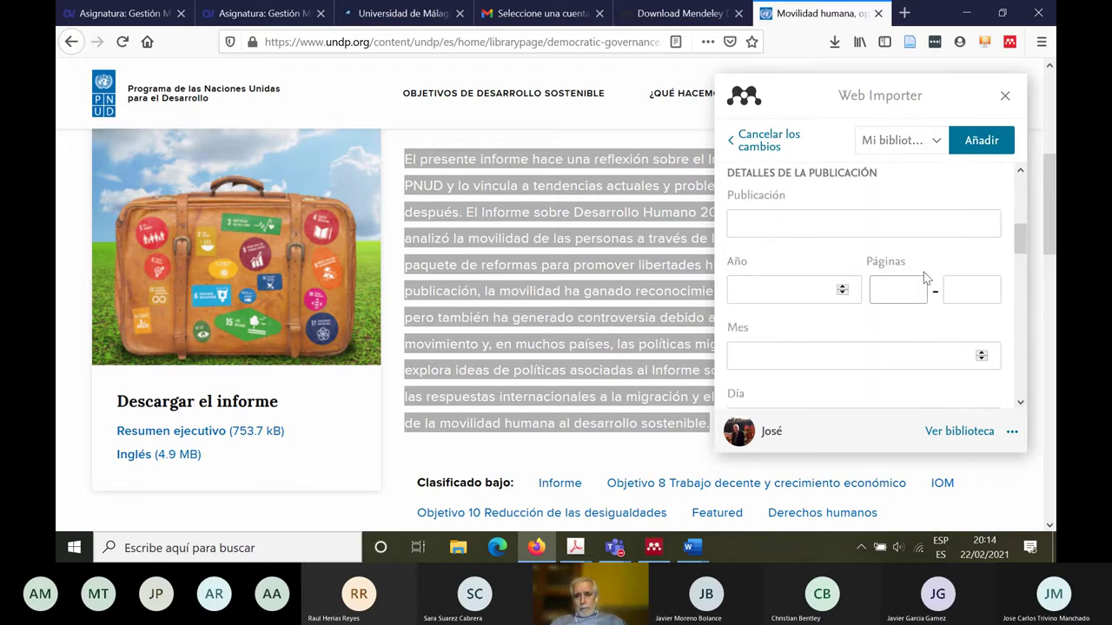
left_click_drag(1021, 241, 1019, 181)
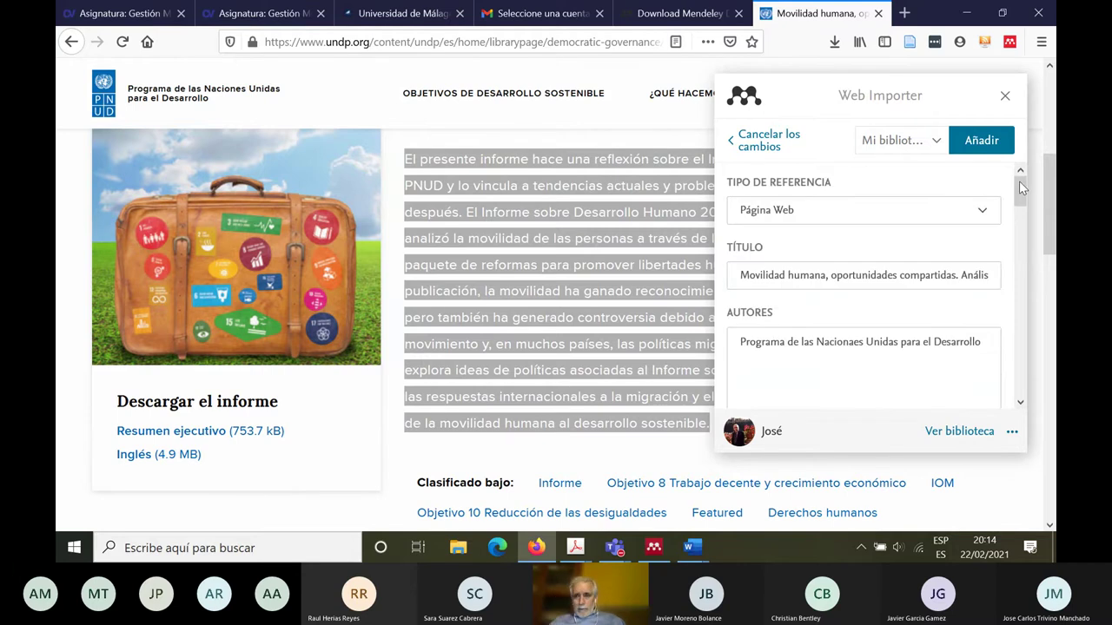
left_click(982, 211)
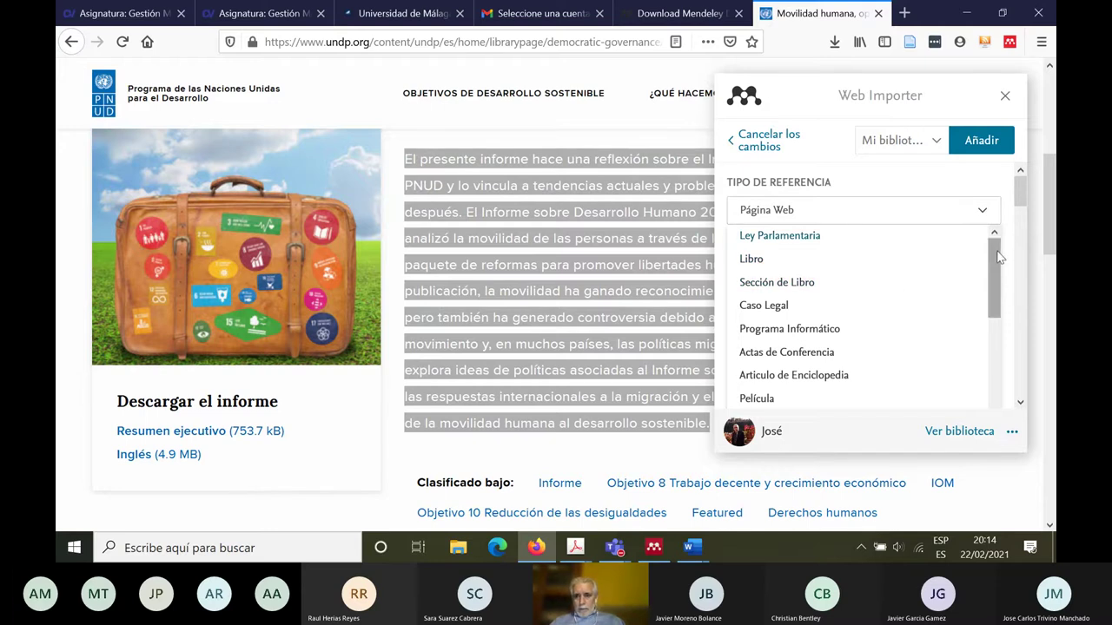
left_click_drag(999, 257, 995, 370)
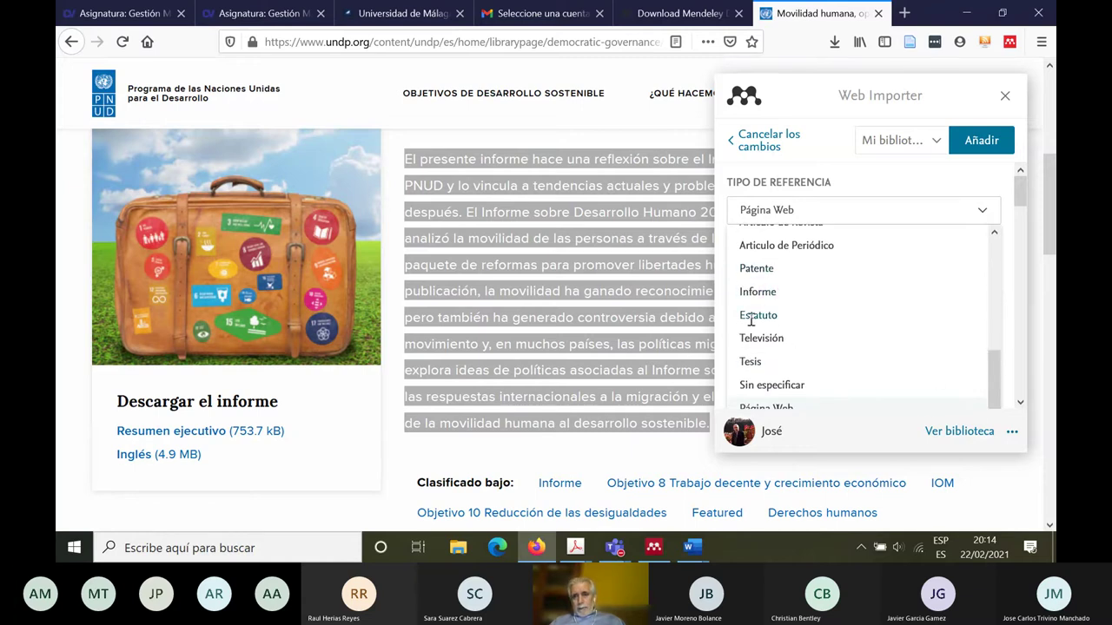
left_click_drag(996, 385, 889, 169)
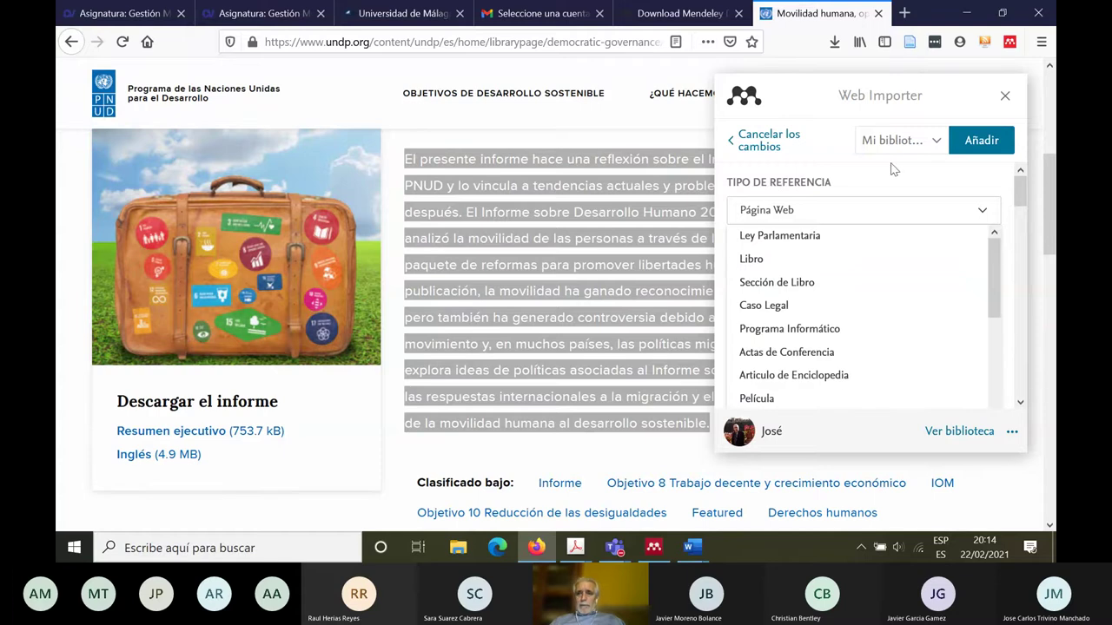
Step: Tick Actividad_Mendeley as the collection and add the 'Movilidad humana' reference
left_click(937, 141)
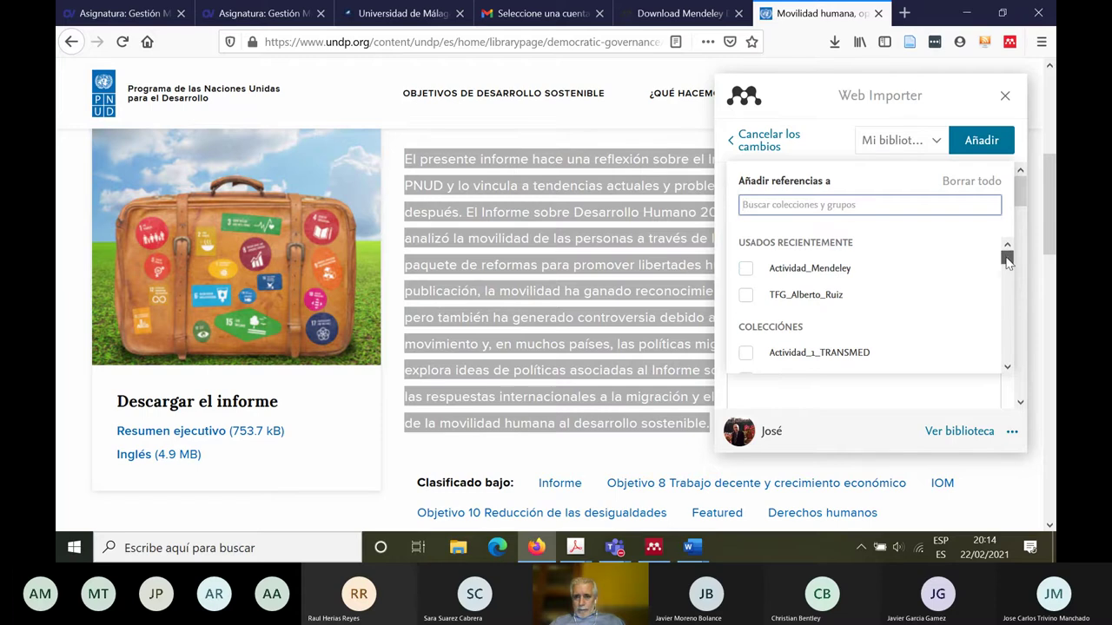
left_click_drag(1006, 255, 1014, 246)
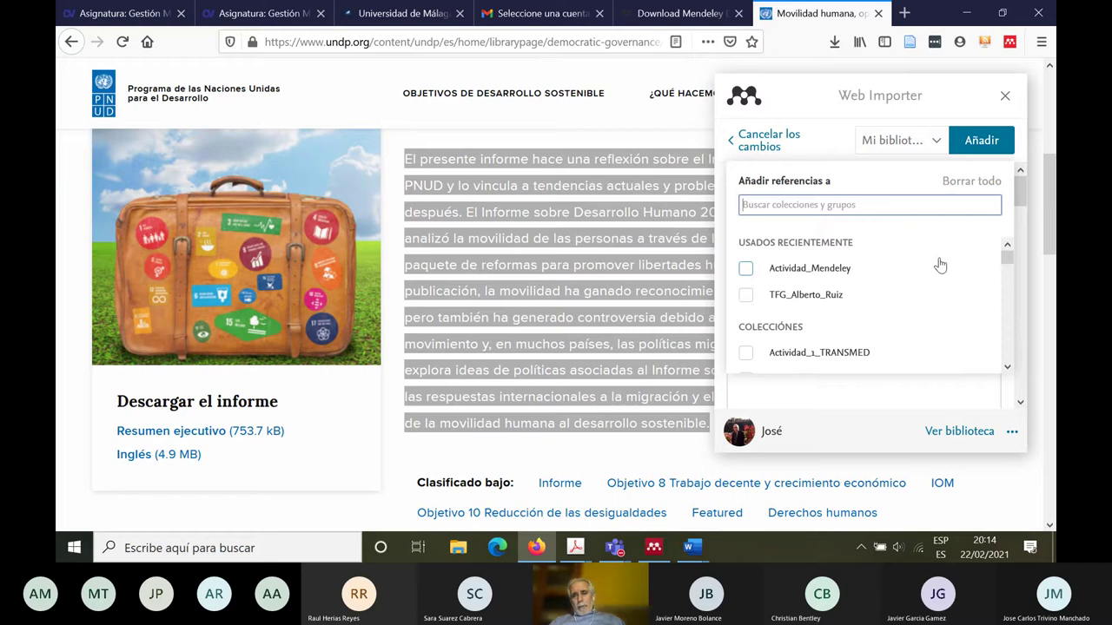
left_click(746, 270)
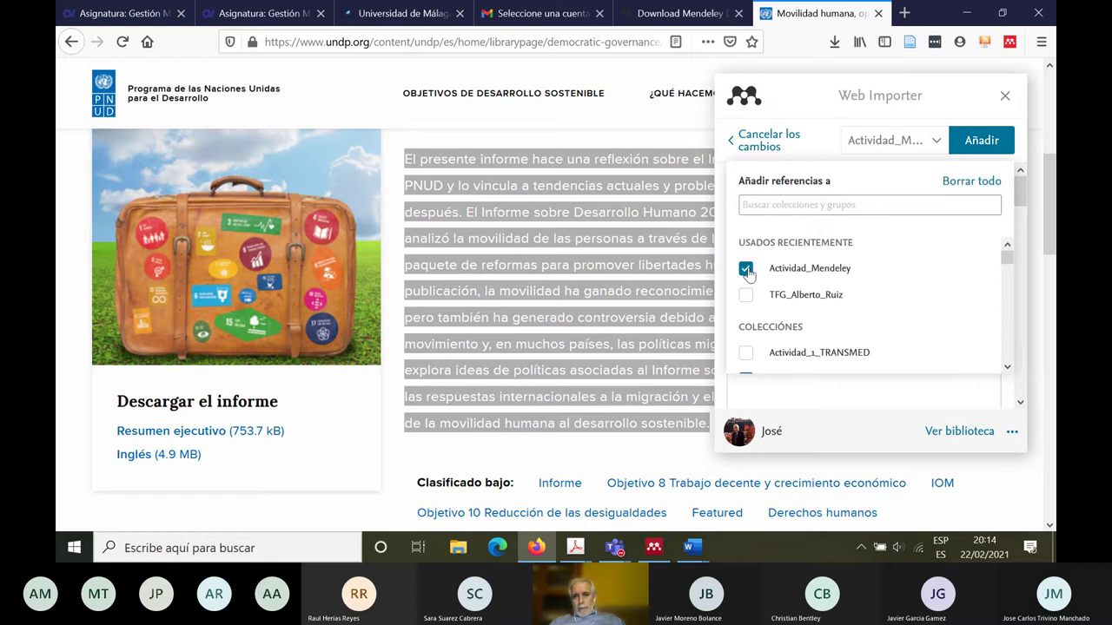
left_click(975, 144)
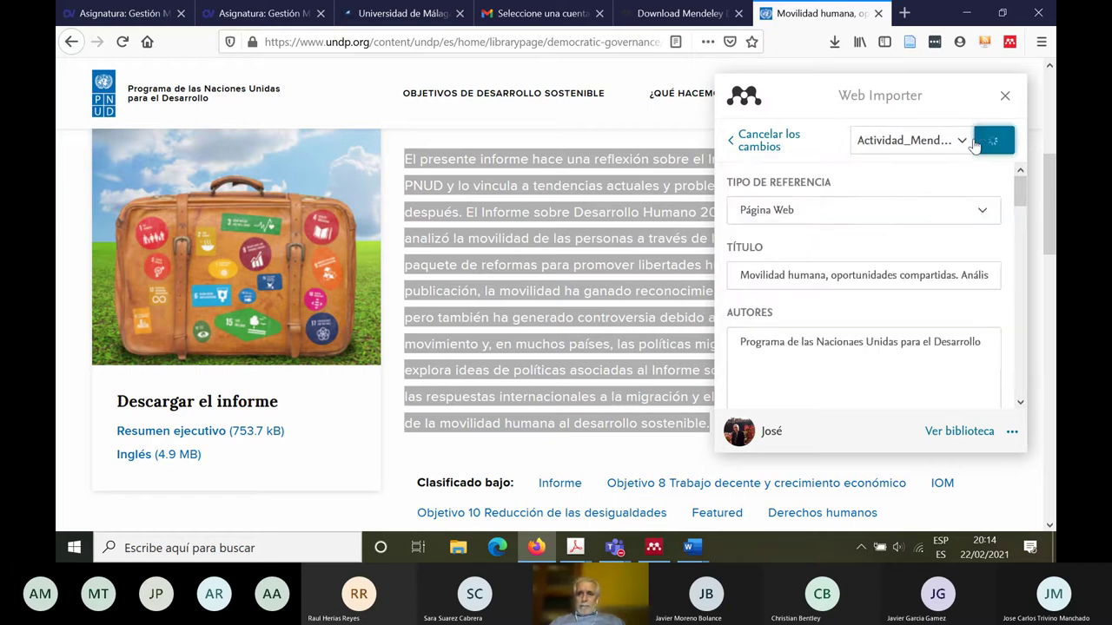
left_click(620, 111)
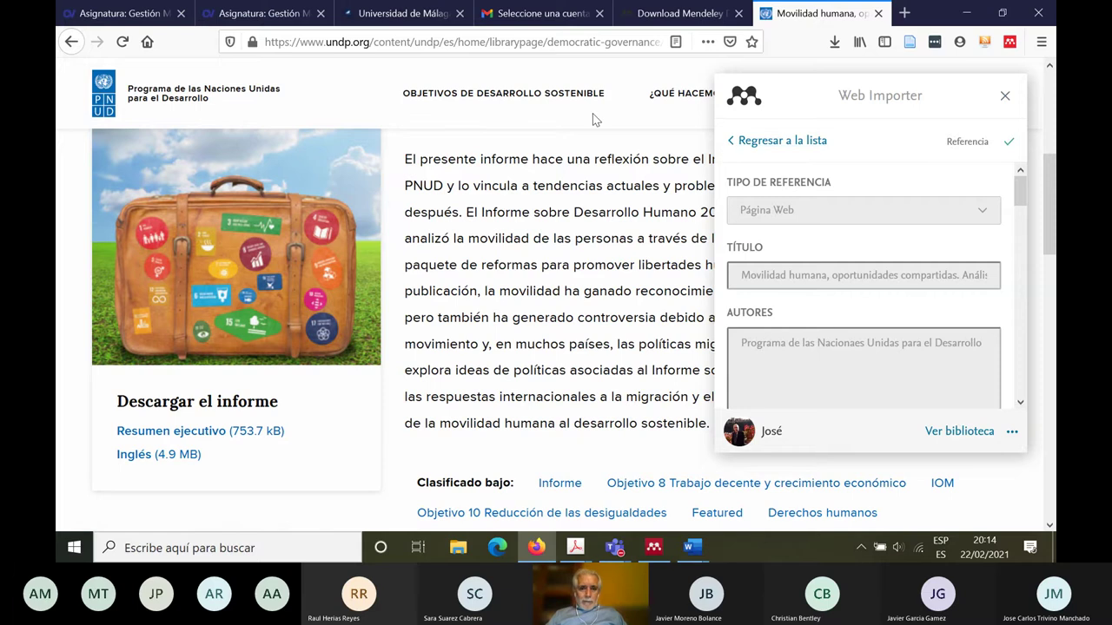
Step: Open the Actividad_Mendeley folder in Mendeley Desktop and sync the library
left_click(659, 553)
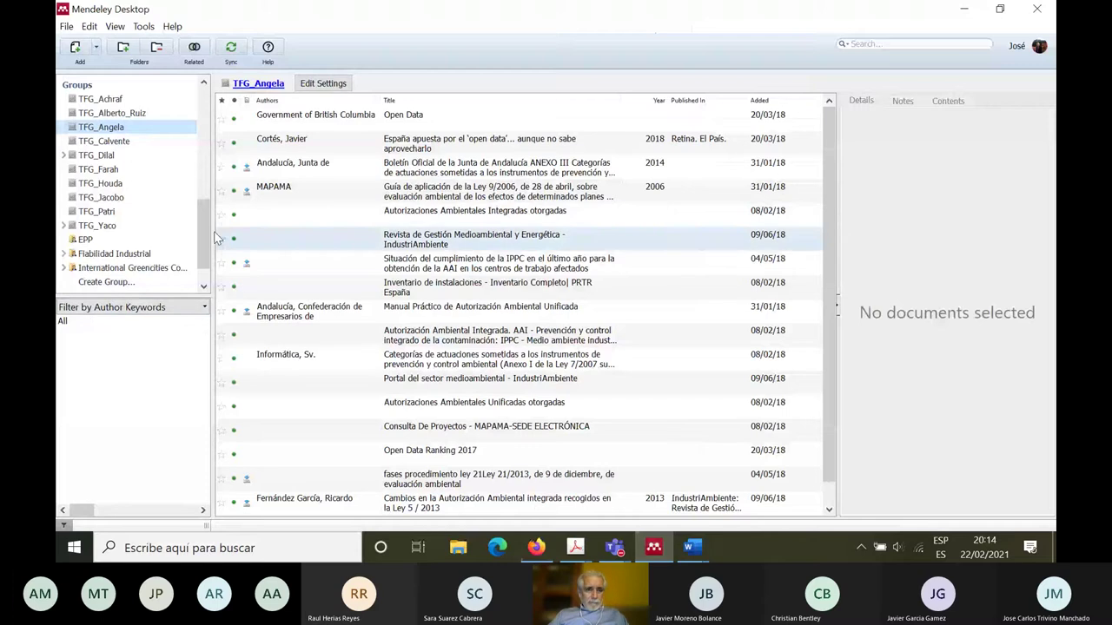
left_click_drag(207, 252, 207, 165)
left_click(148, 152)
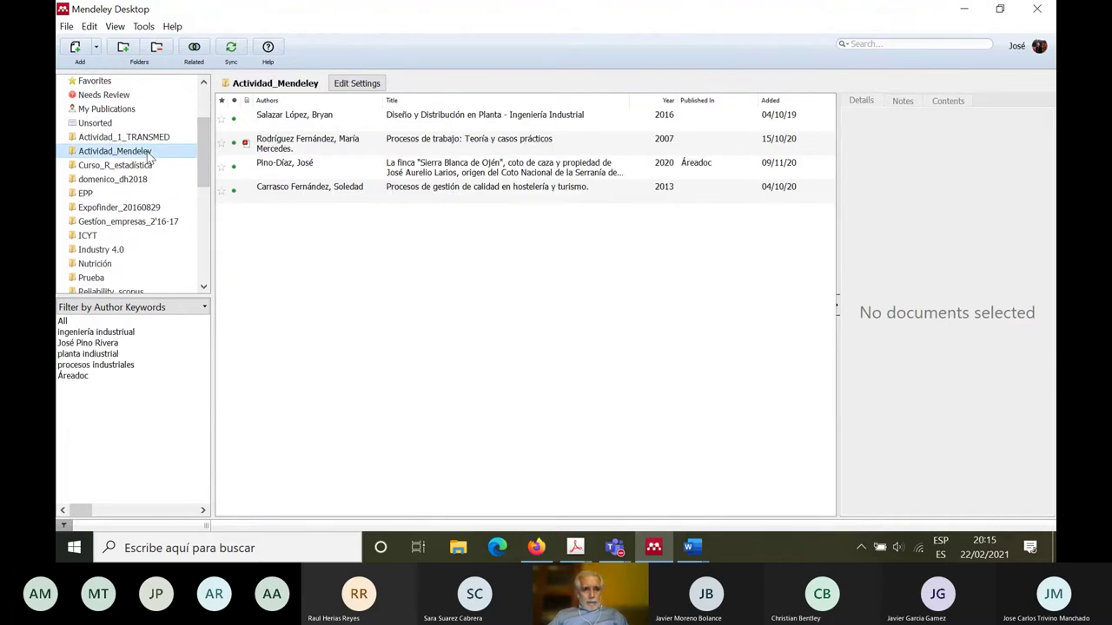
left_click(195, 48)
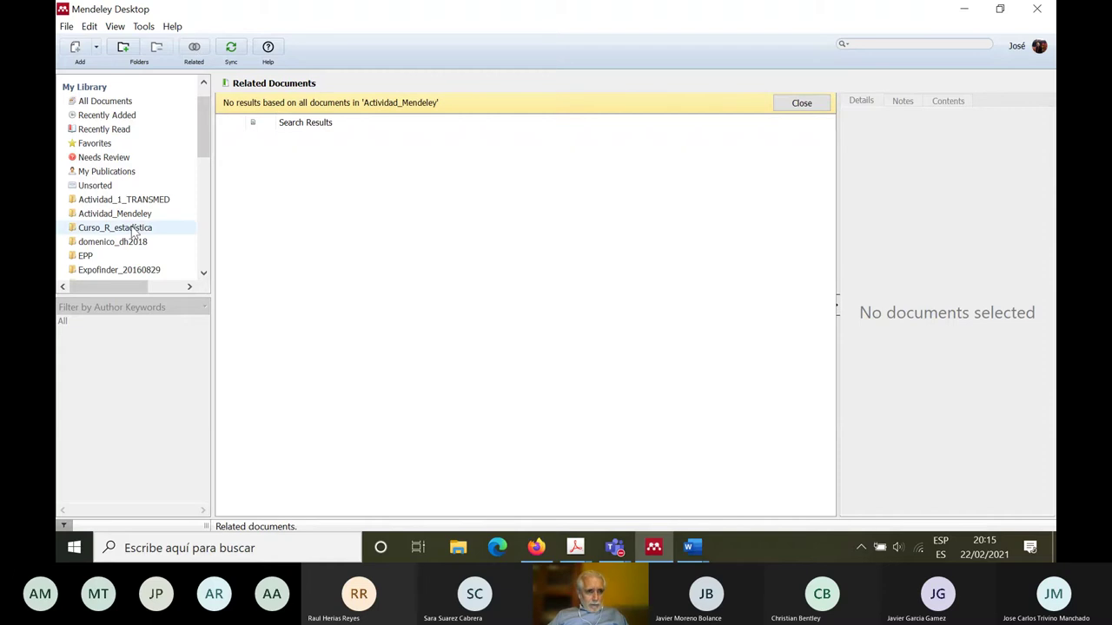
left_click(90, 219)
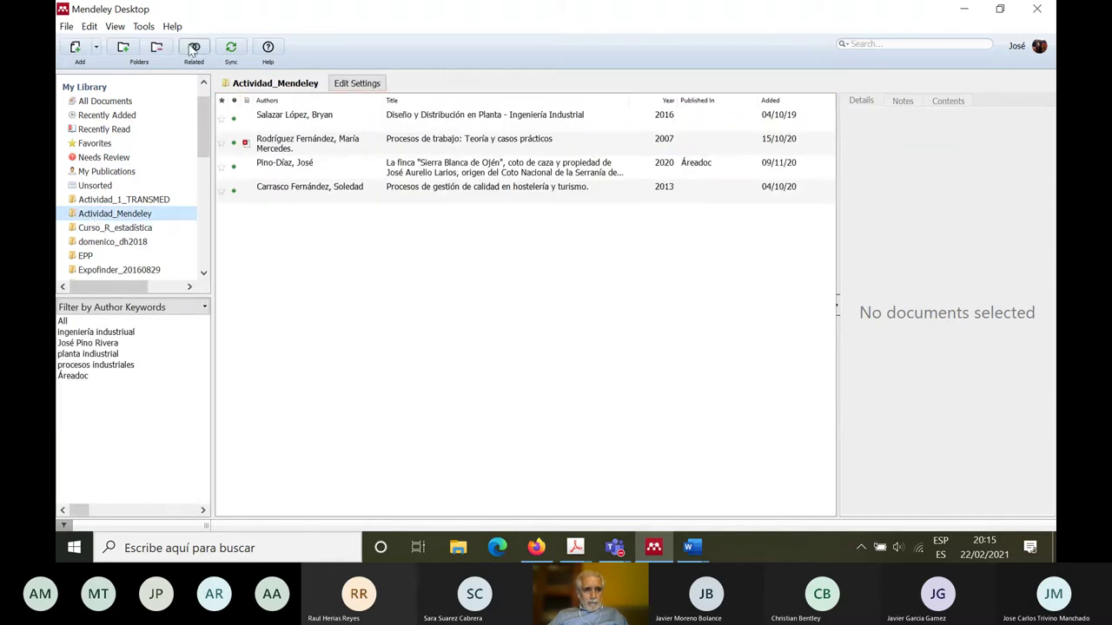
left_click(231, 47)
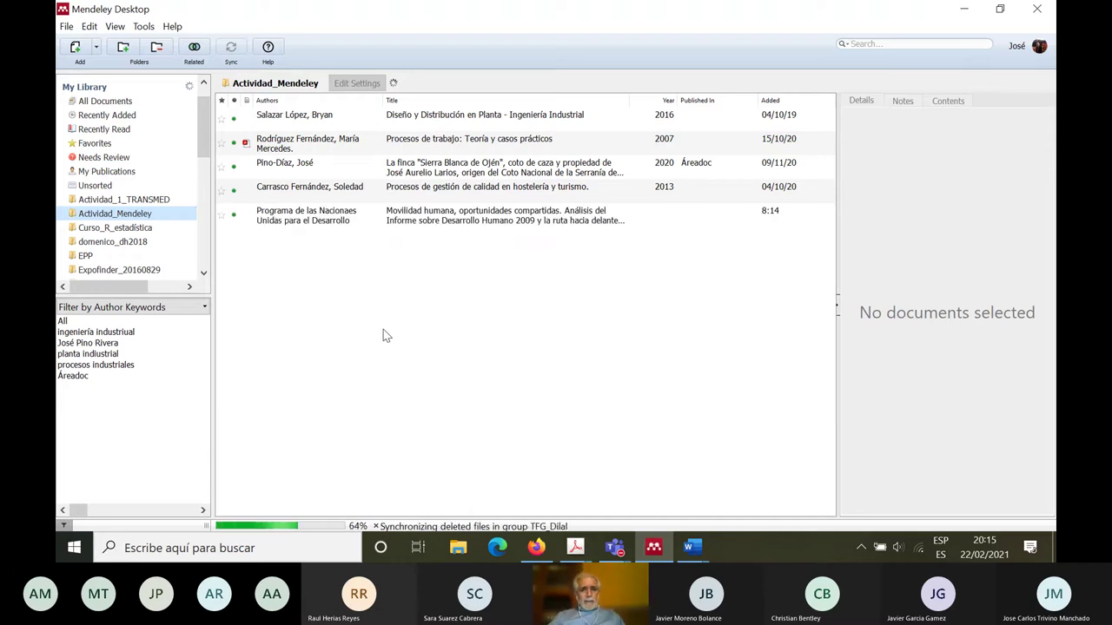
Step: Inspect the newly synced UNDP report's details, then minimize Mendeley Desktop
left_click(293, 222)
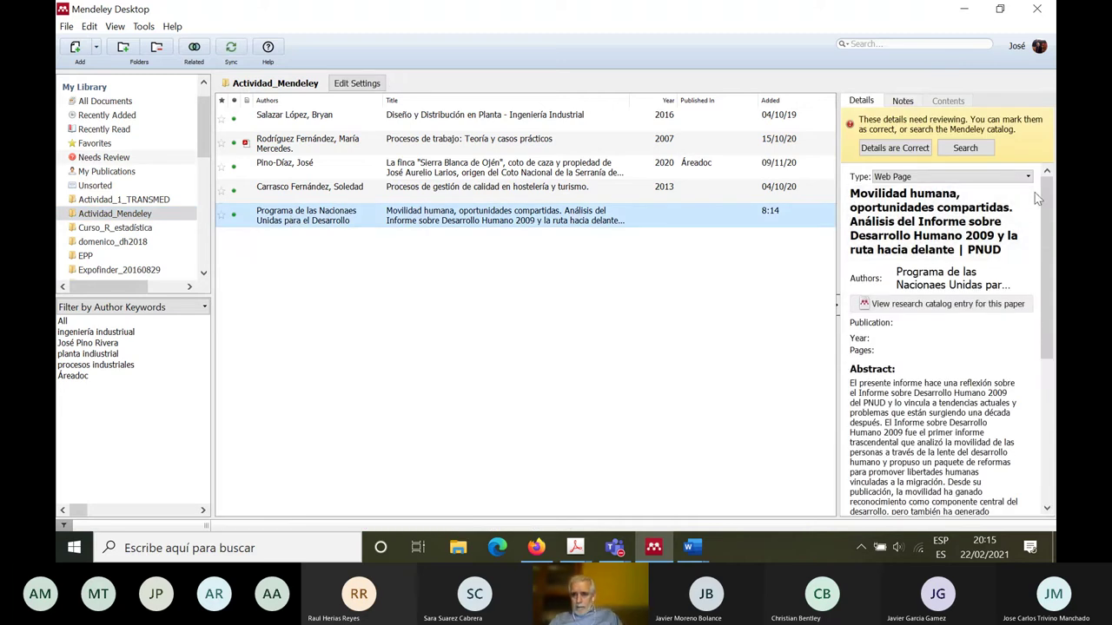
left_click_drag(1045, 219, 1048, 350)
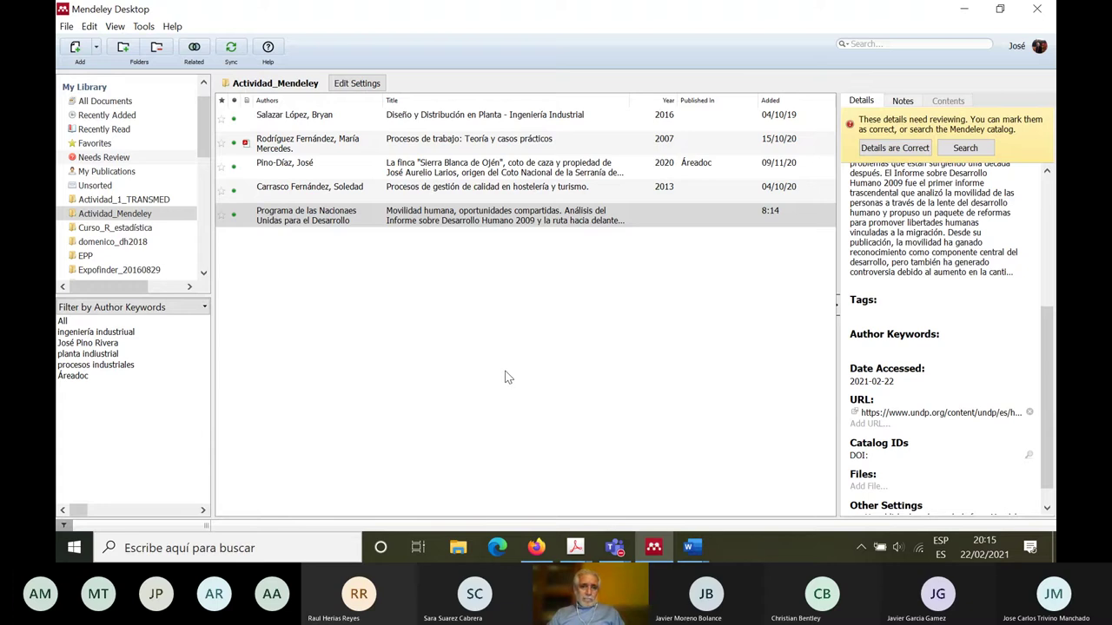
left_click(962, 11)
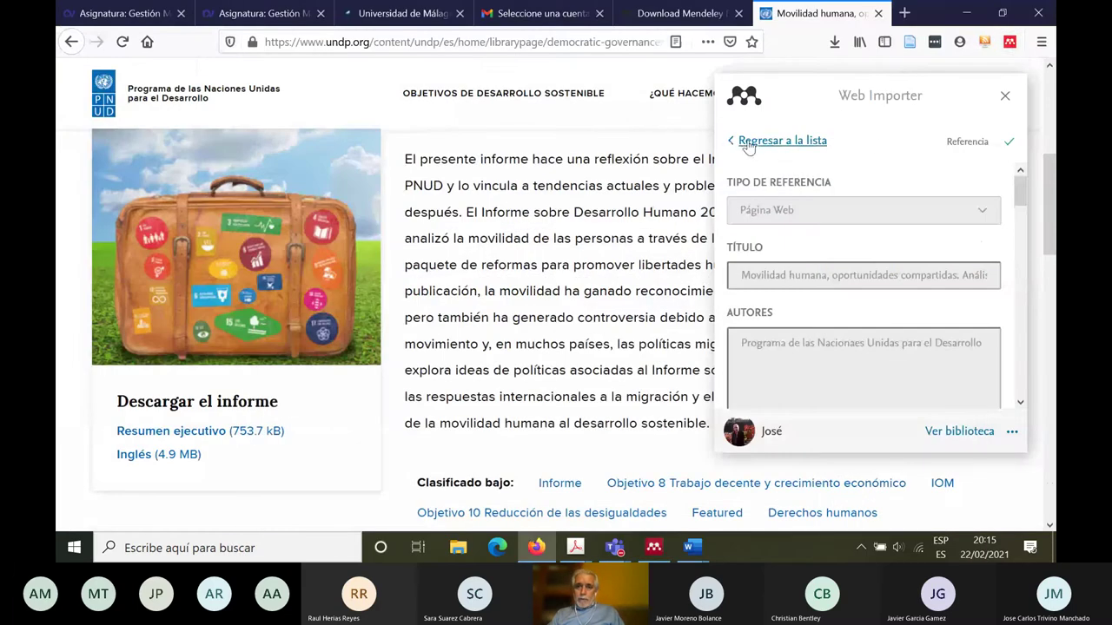
Step: Close the Web Importer panel, glance at Mendeley's Tools menu, and return to Firefox
left_click(1005, 96)
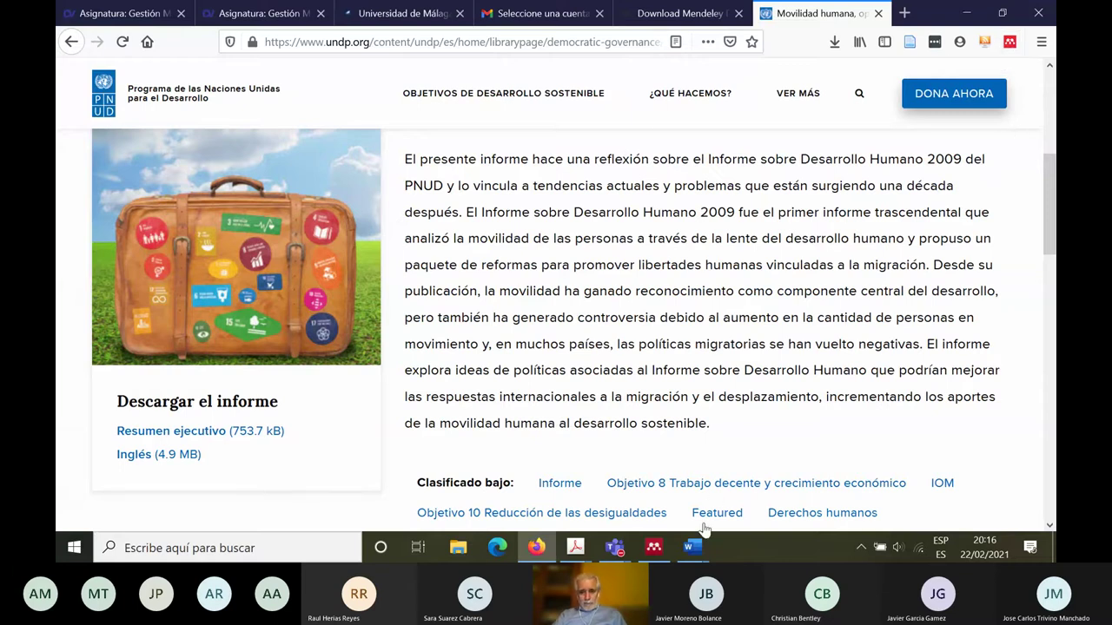
left_click(654, 547)
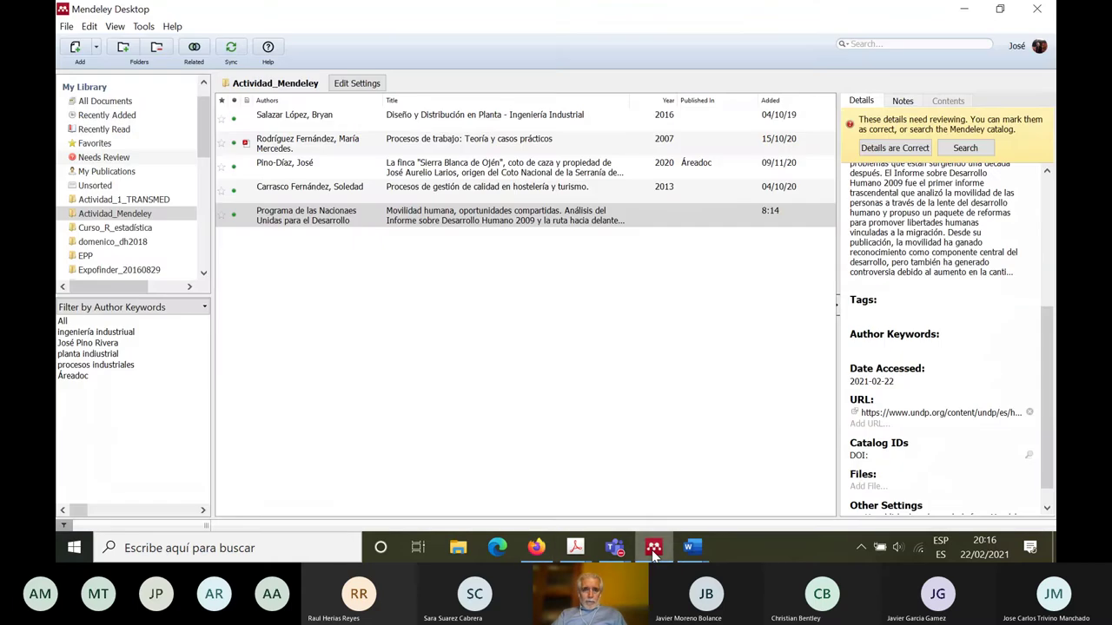
left_click(142, 28)
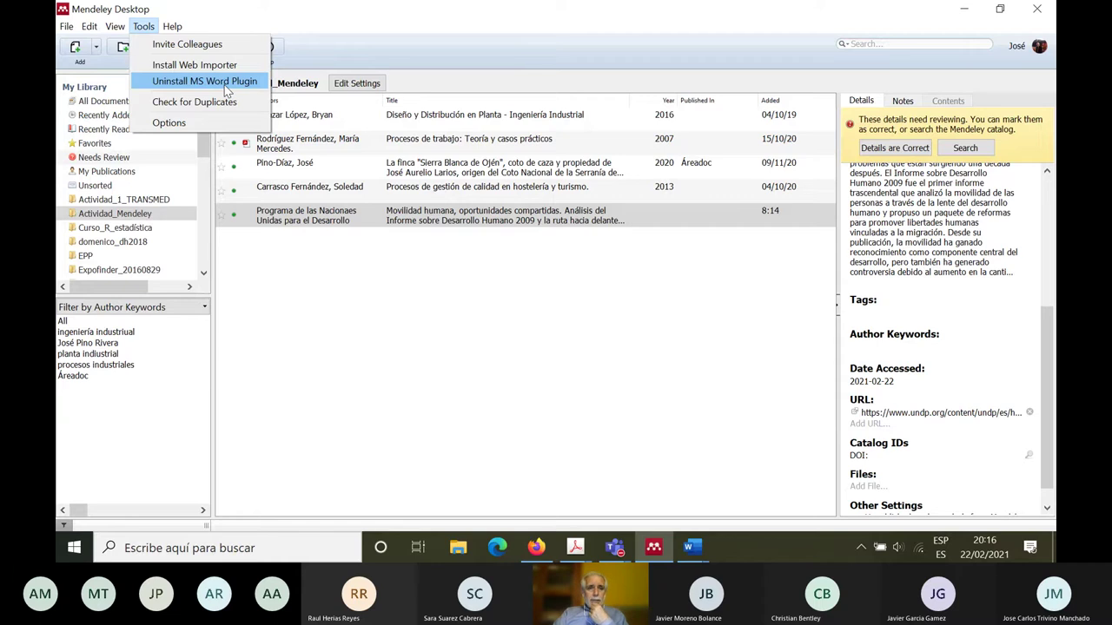
left_click(317, 345)
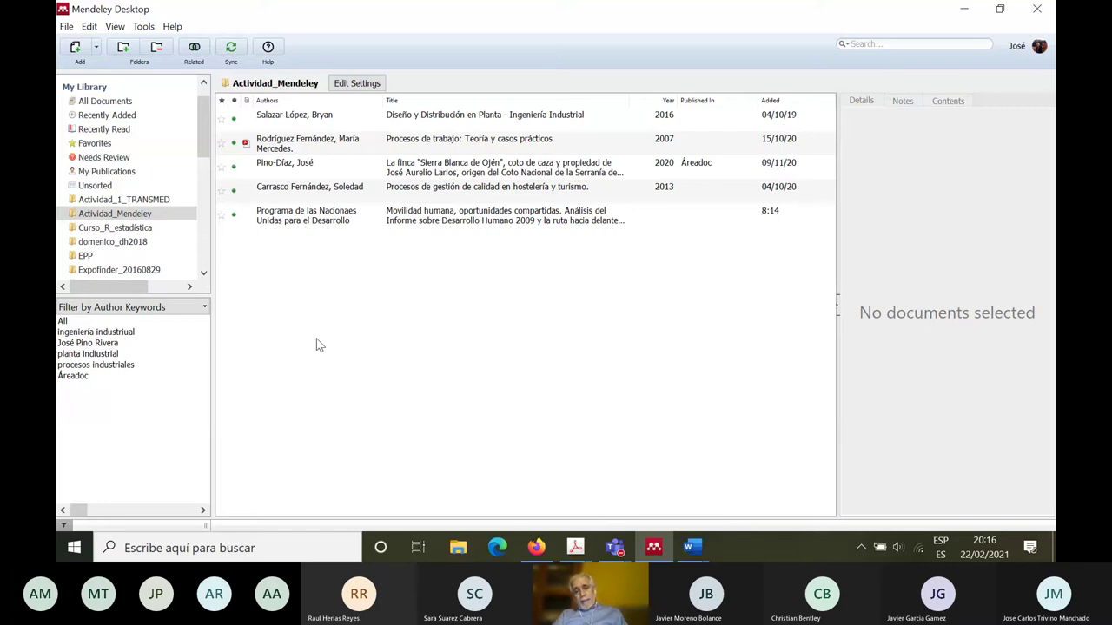
left_click(538, 547)
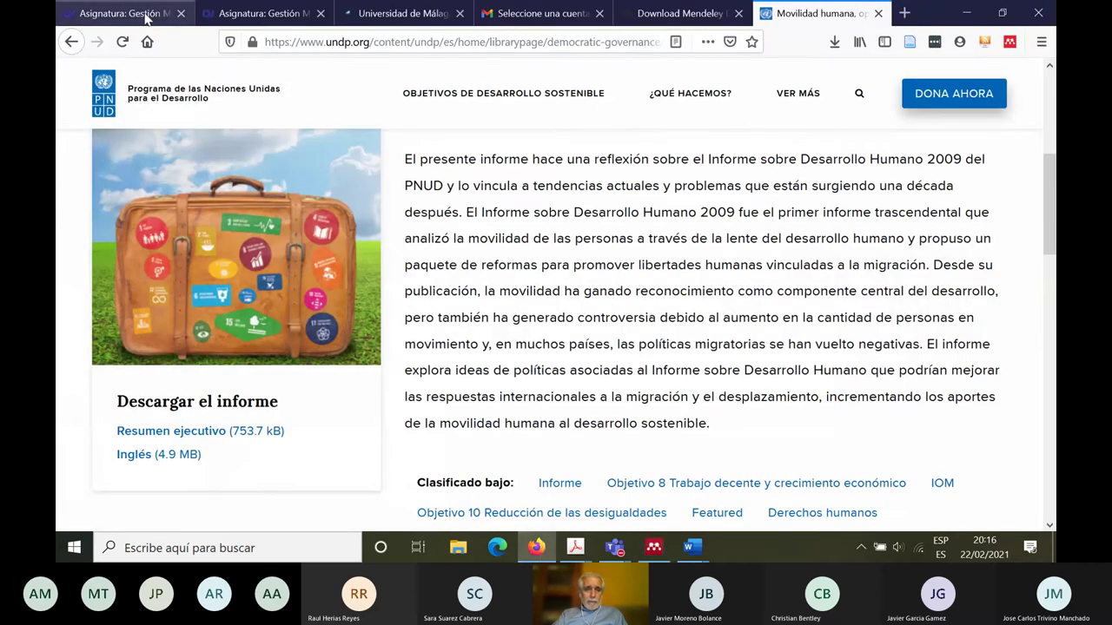
Step: Scroll the UMA course page to the Mendeley activity, then return to Mendeley Desktop
left_click(145, 17)
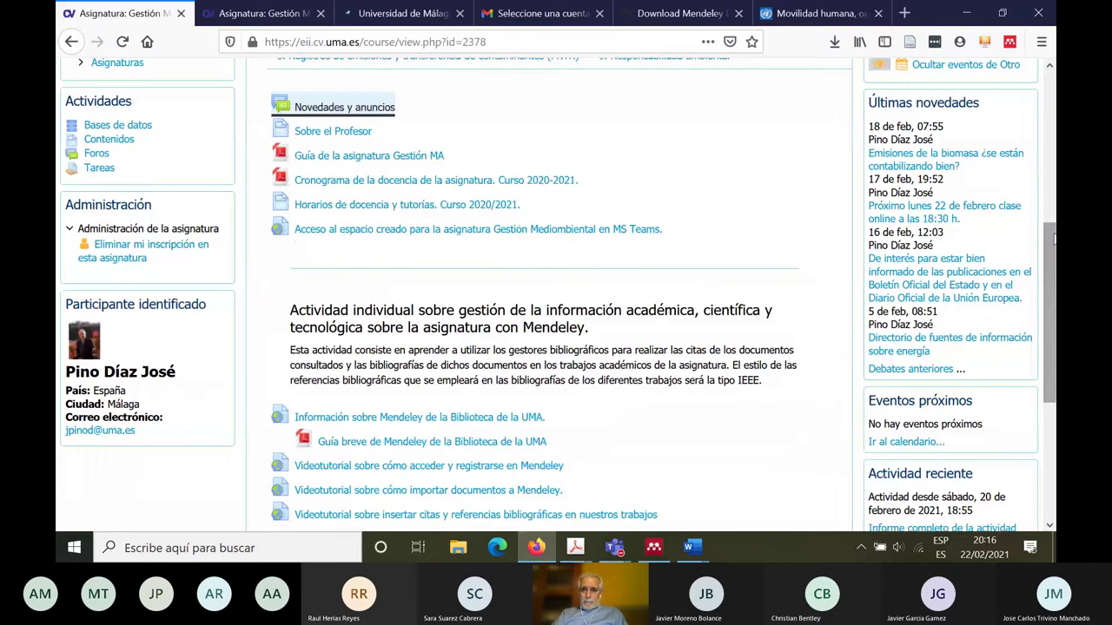
scroll(1043, 224, "down", 1)
scroll(556, 295, "down", 3)
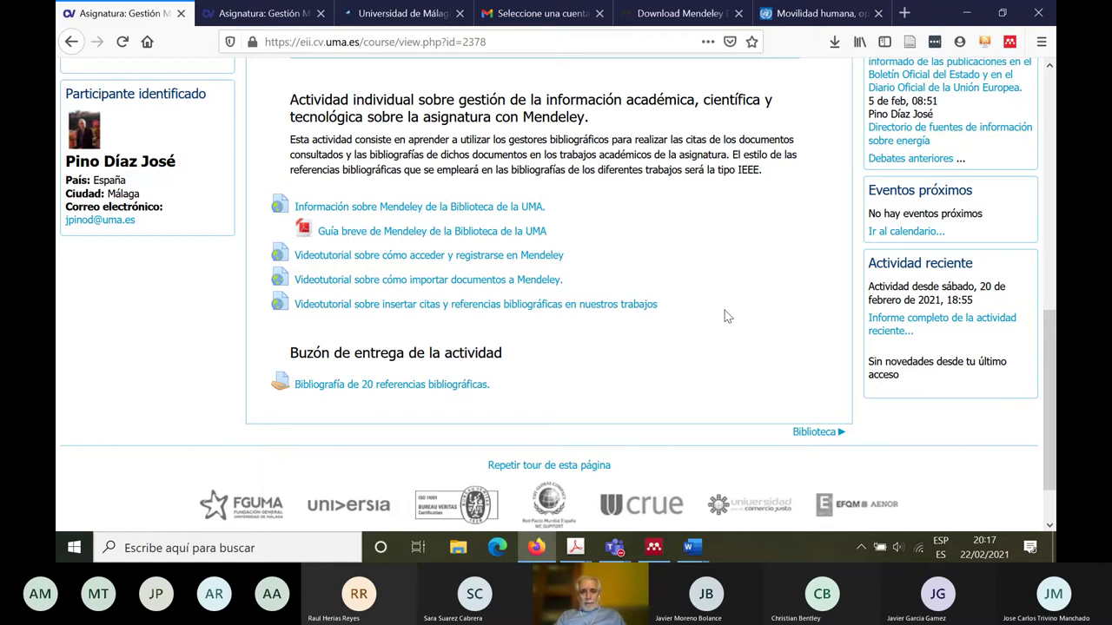
left_click(655, 548)
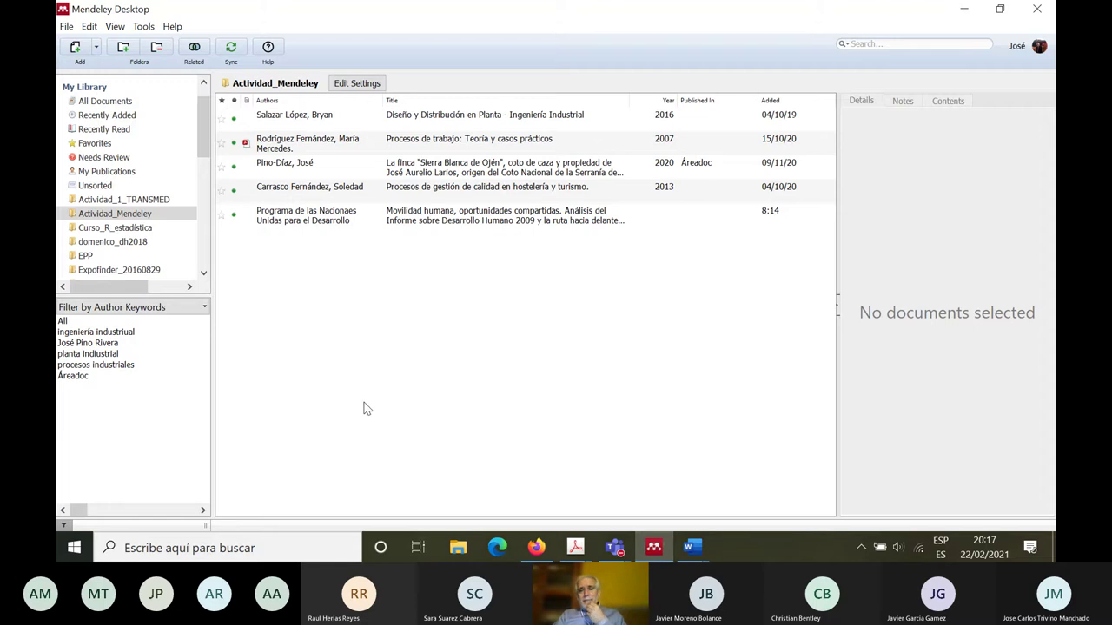
left_click(123, 217)
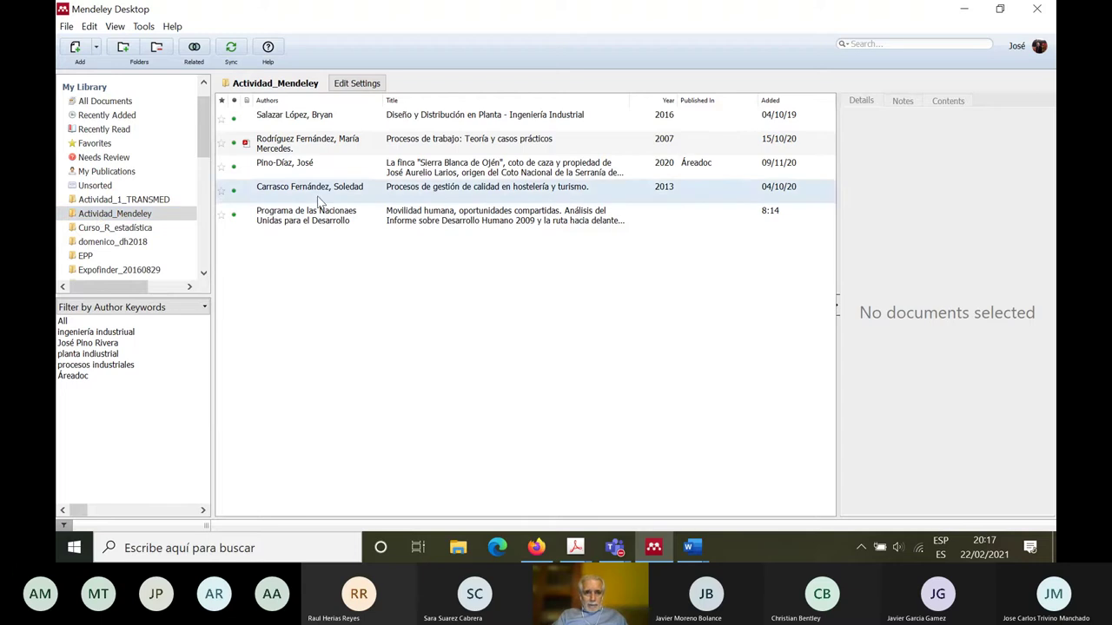
left_click(431, 122)
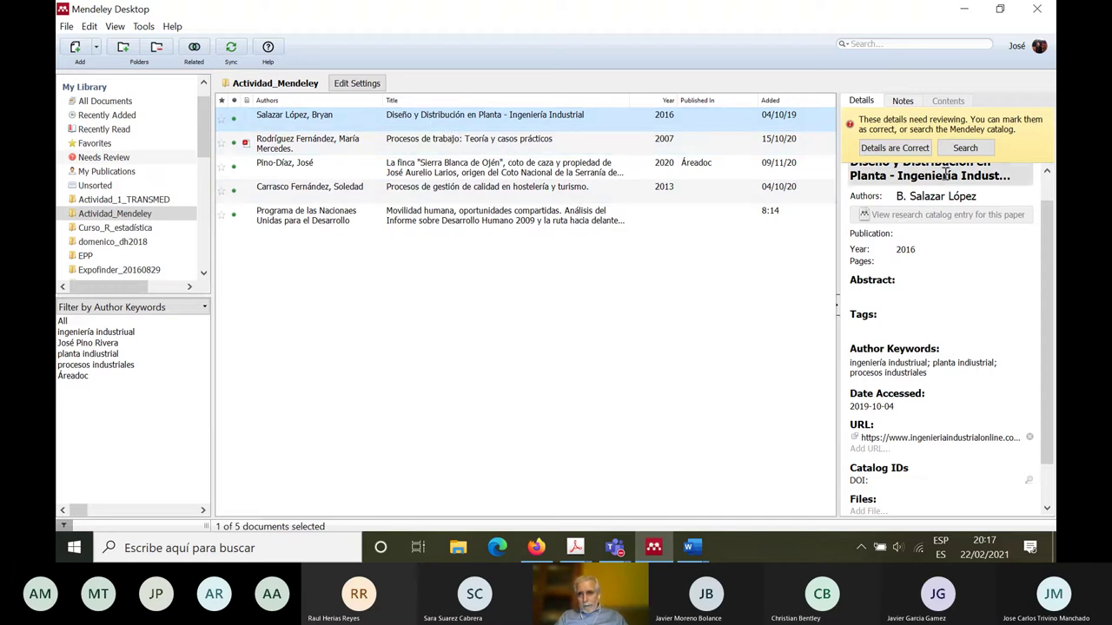
left_click_drag(1053, 252, 1053, 226)
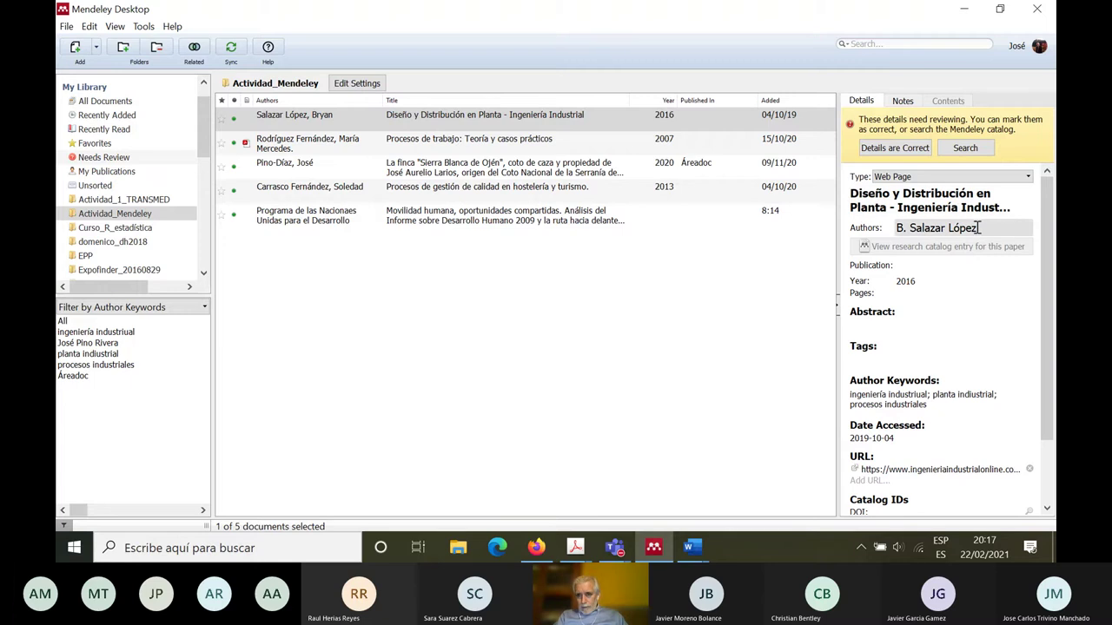
left_click(985, 230)
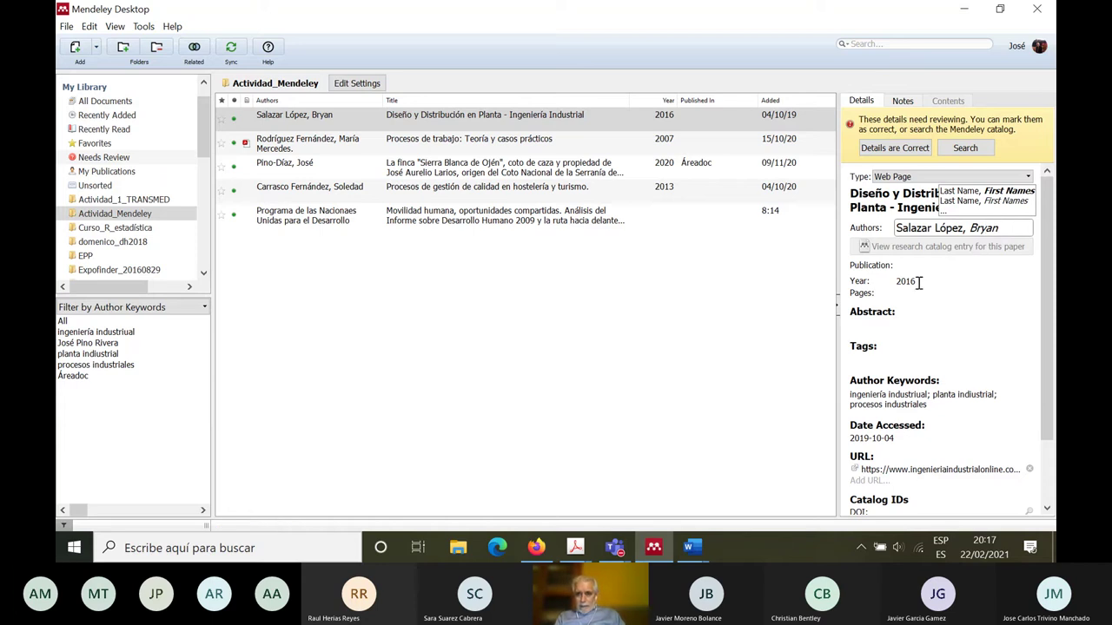
left_click(1053, 323)
left_click_drag(1053, 323, 1053, 393)
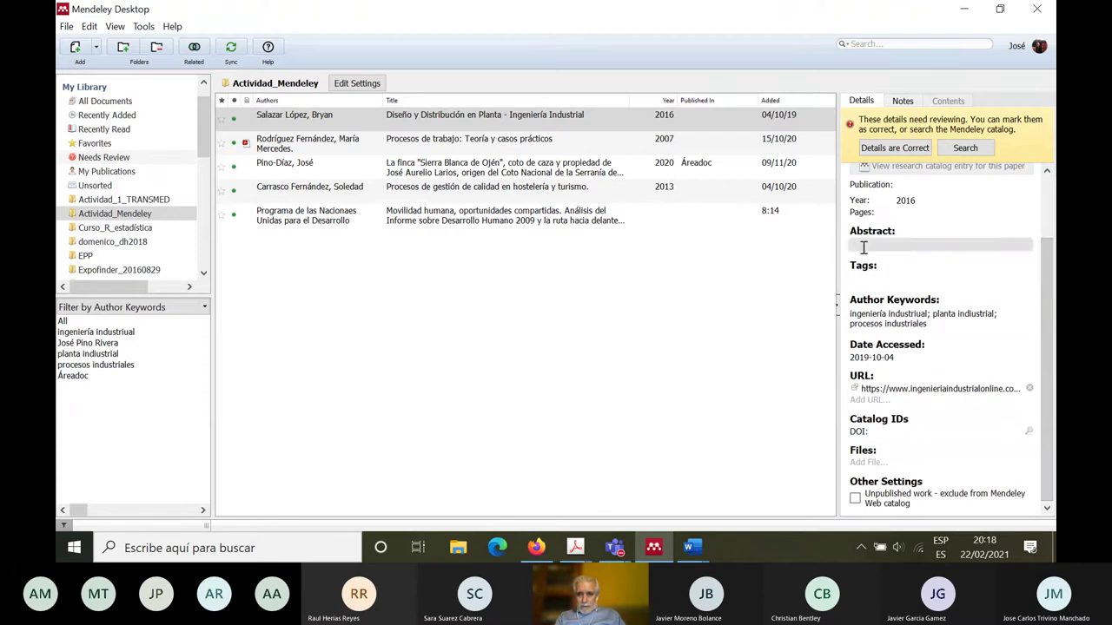
left_click(682, 376)
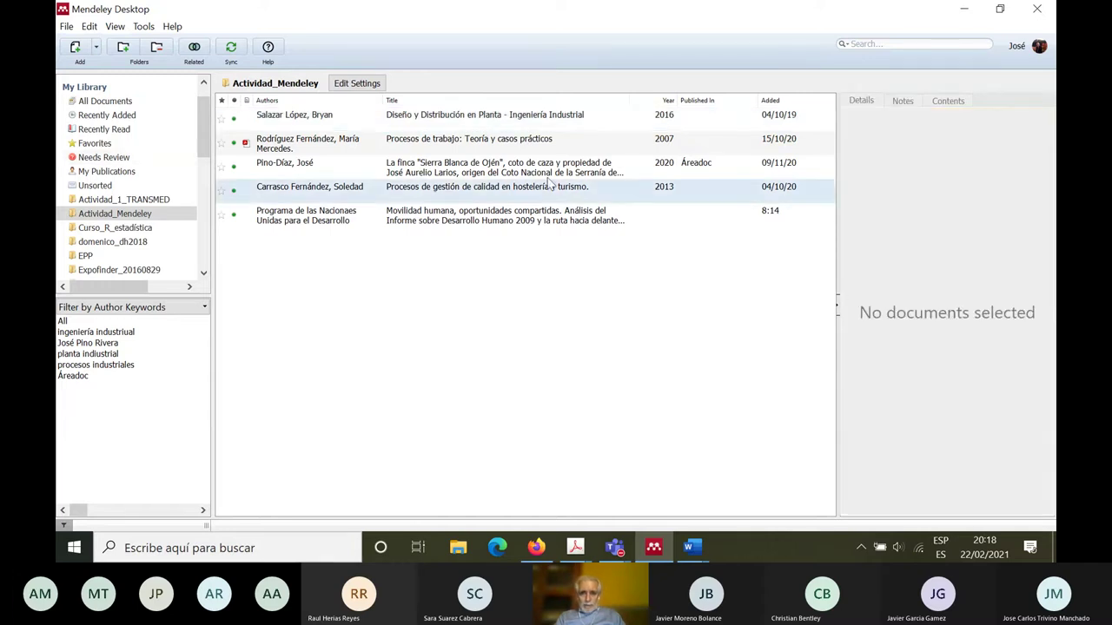
left_click(542, 153)
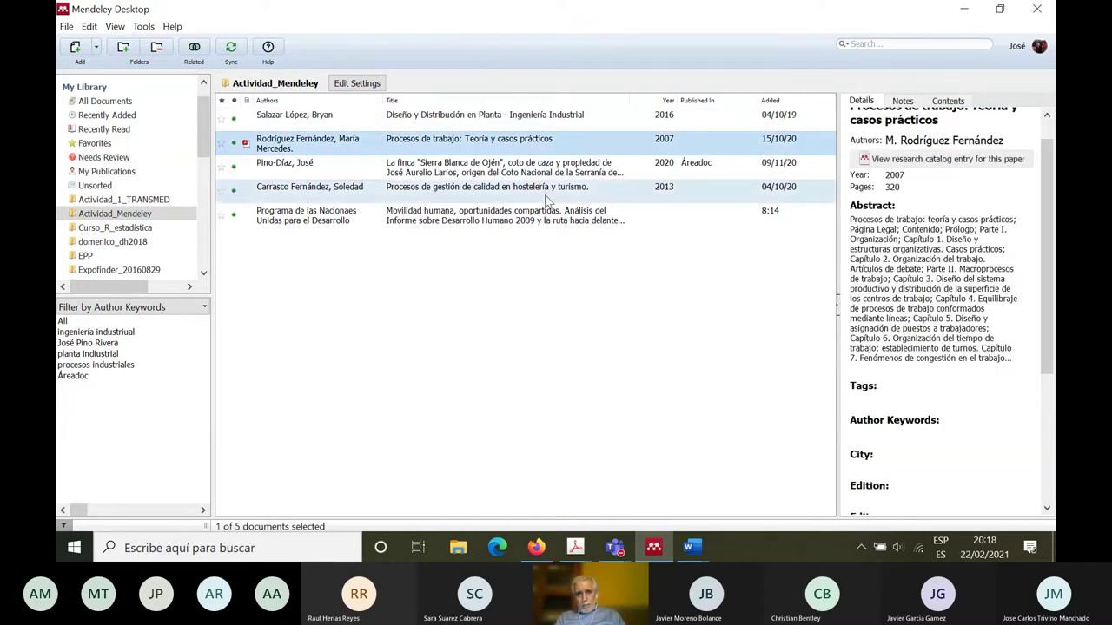
left_click(527, 171)
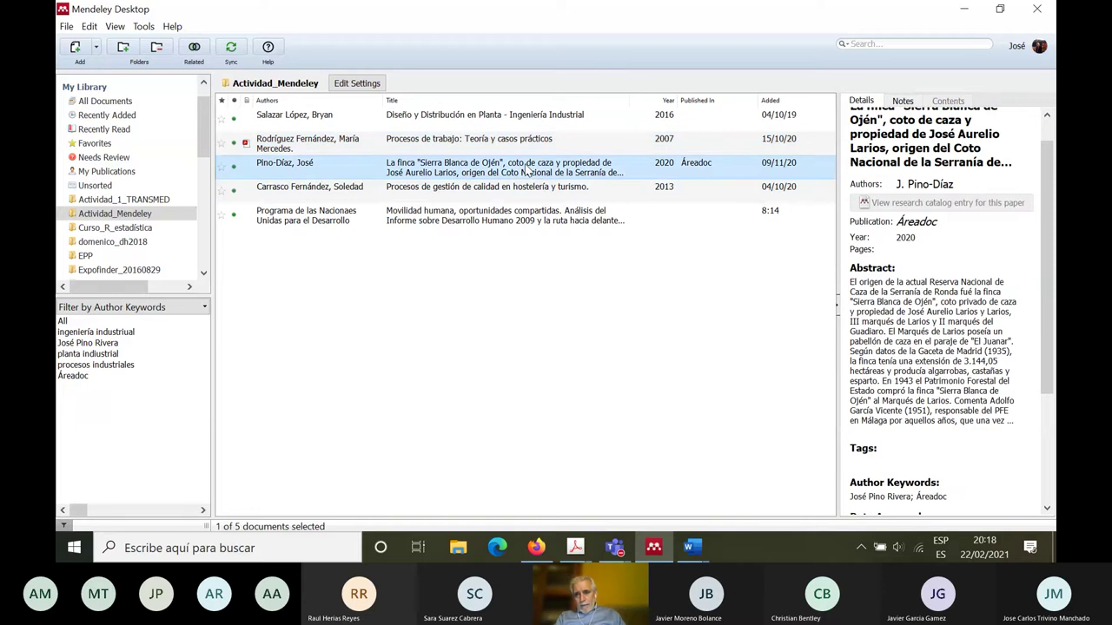
left_click(525, 192)
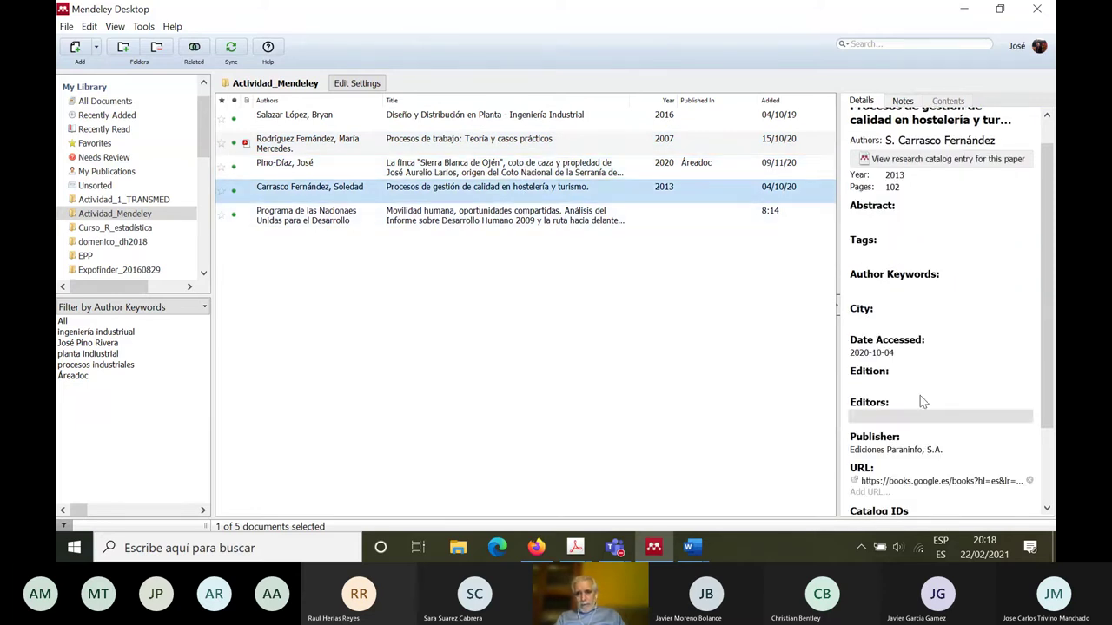
left_click_drag(1051, 236, 1050, 213)
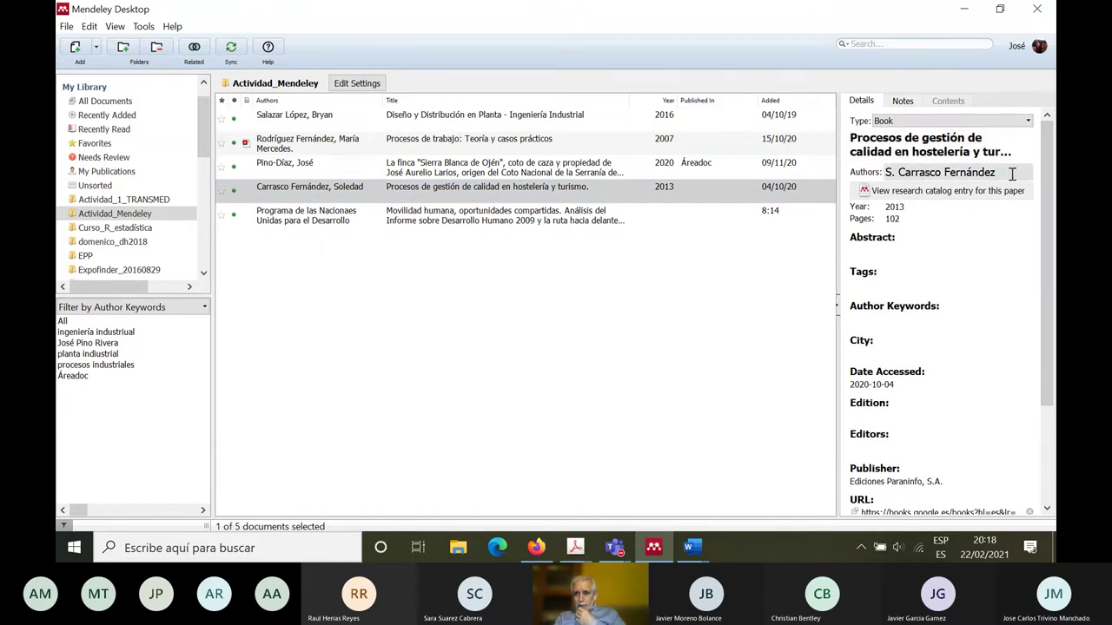
left_click(1012, 174)
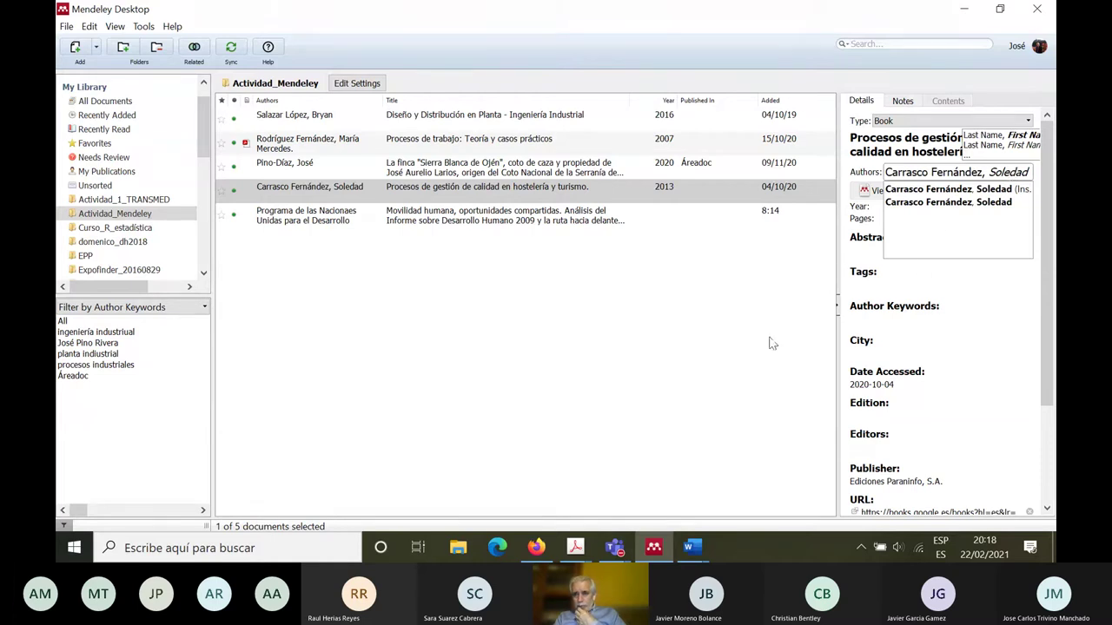
left_click(750, 360)
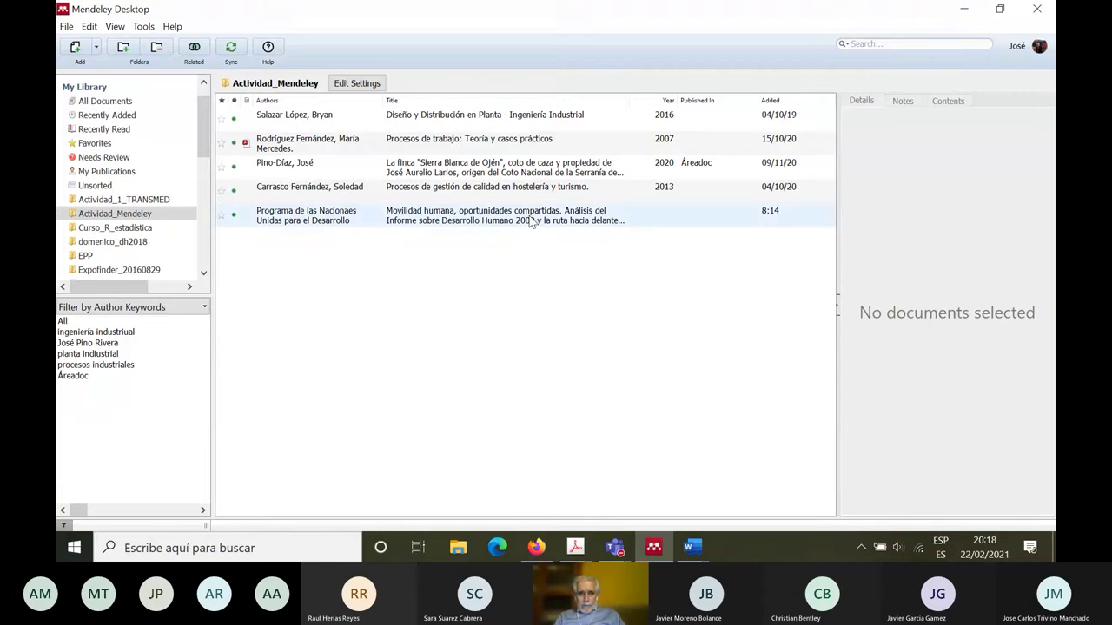
left_click(528, 189)
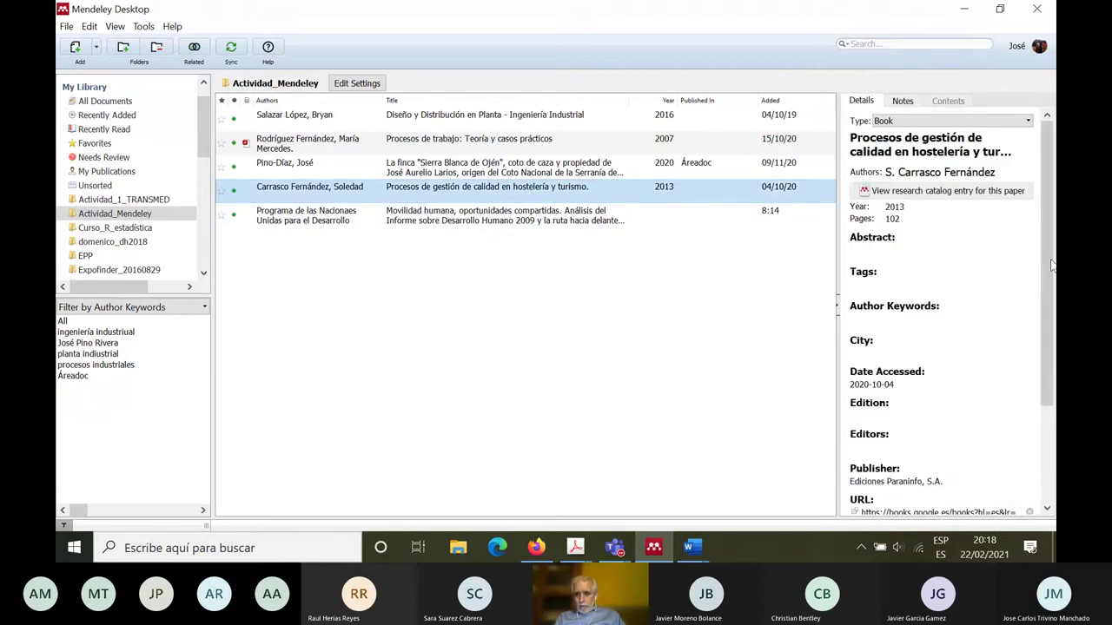
left_click_drag(1051, 265, 1048, 422)
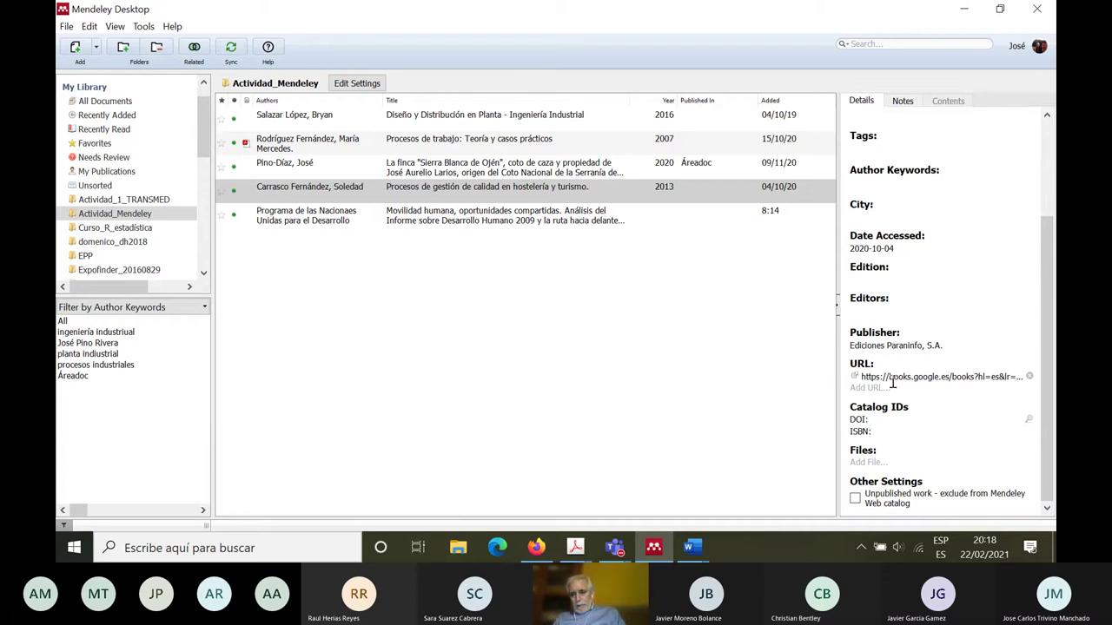
left_click_drag(1046, 385, 1053, 182)
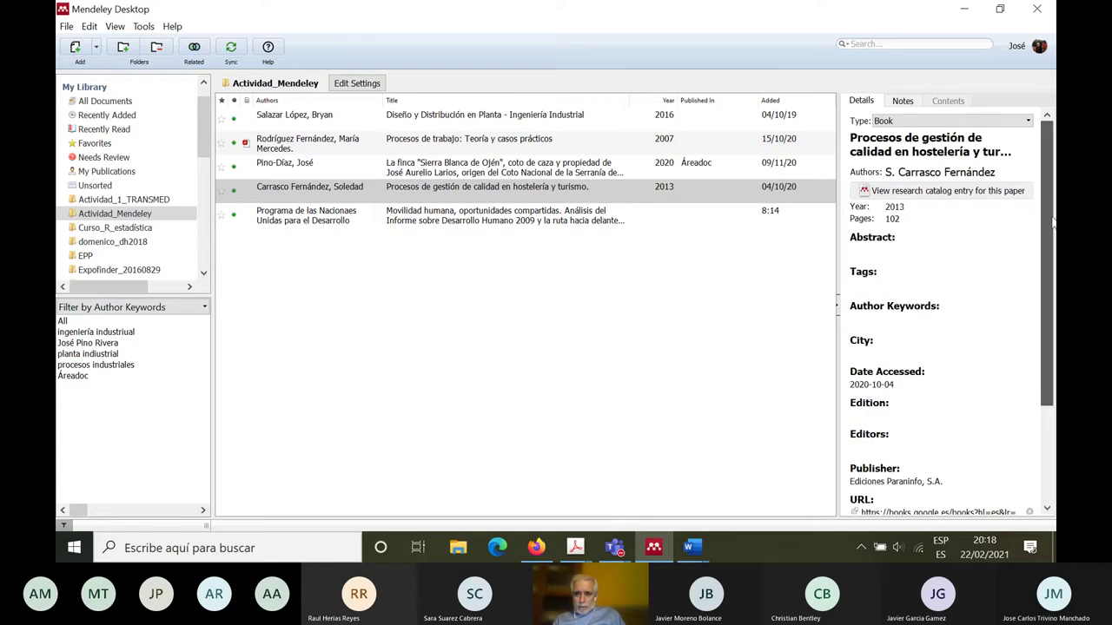
left_click_drag(1051, 256, 1046, 356)
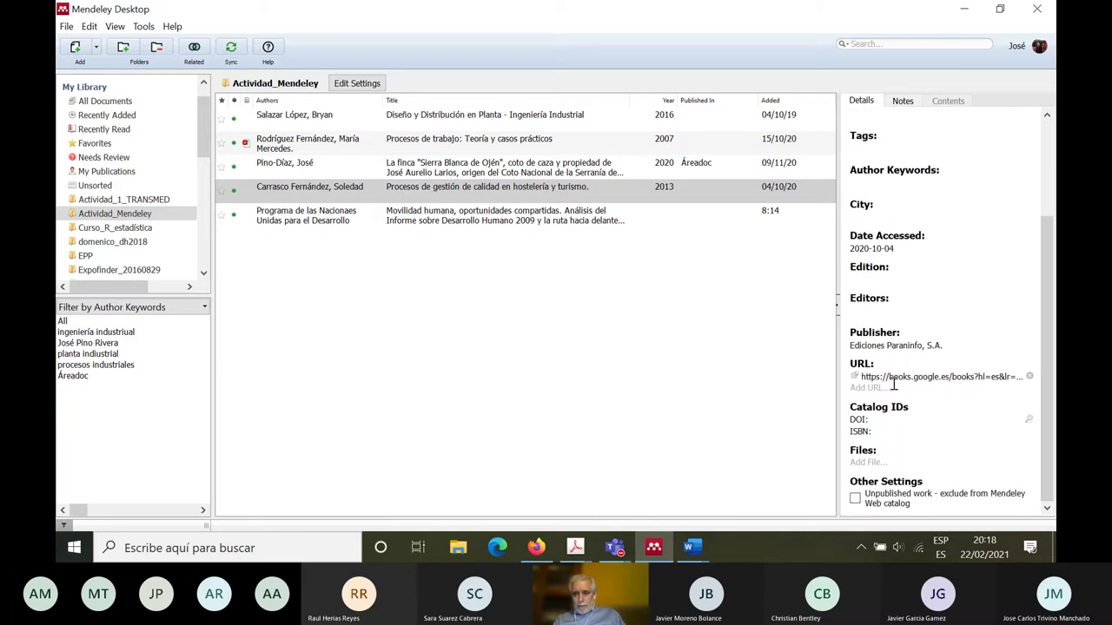
left_click(564, 356)
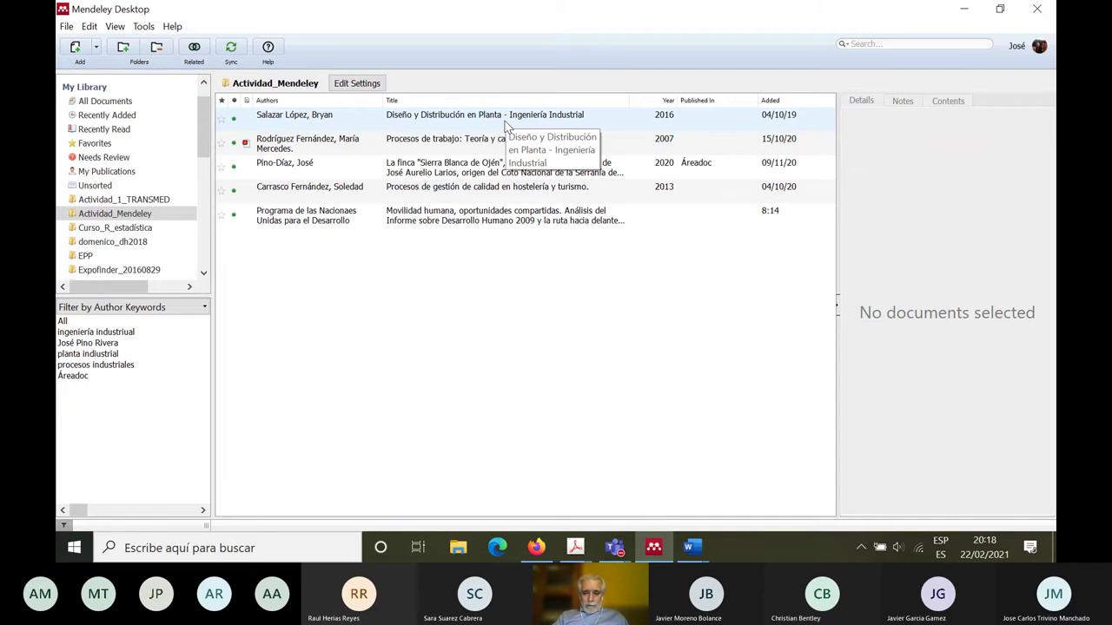
Step: Select all five Actividad_Mendeley references and copy them as formatted citations
key("shift+Down")
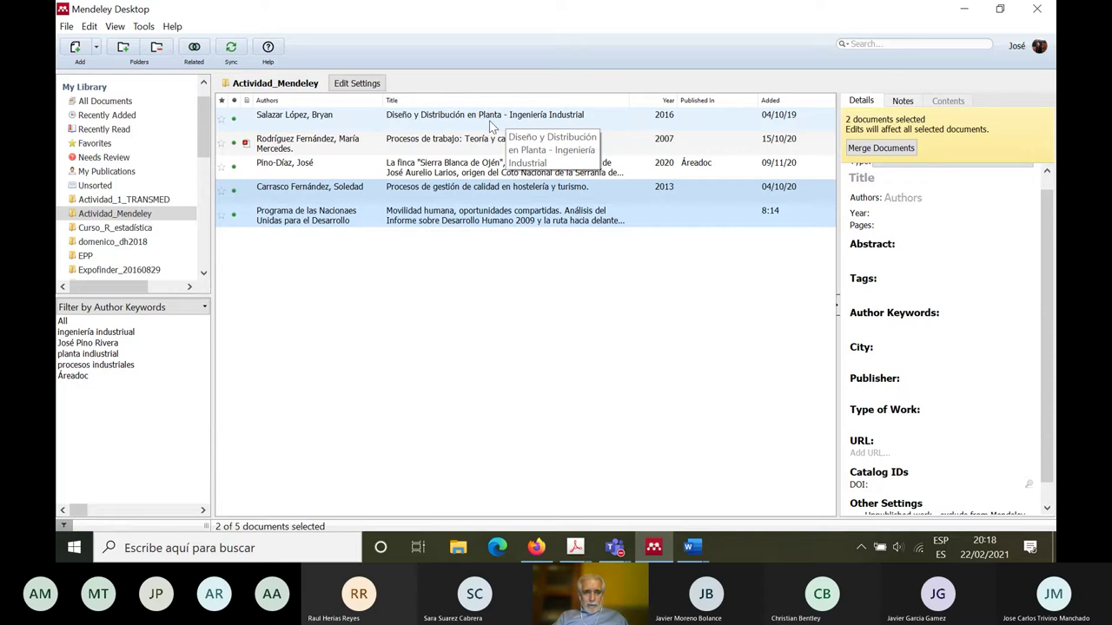
left_click(455, 122)
key("shift+Down")
key("shift+Down")
key("shift+Down")
key("shift+Down")
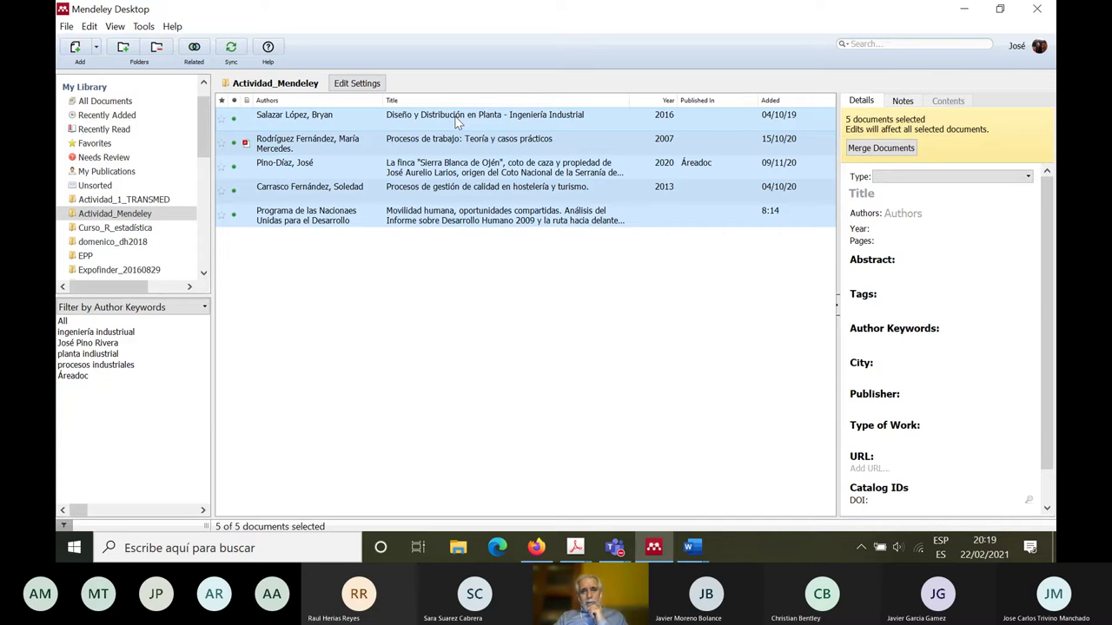
right_click(457, 122)
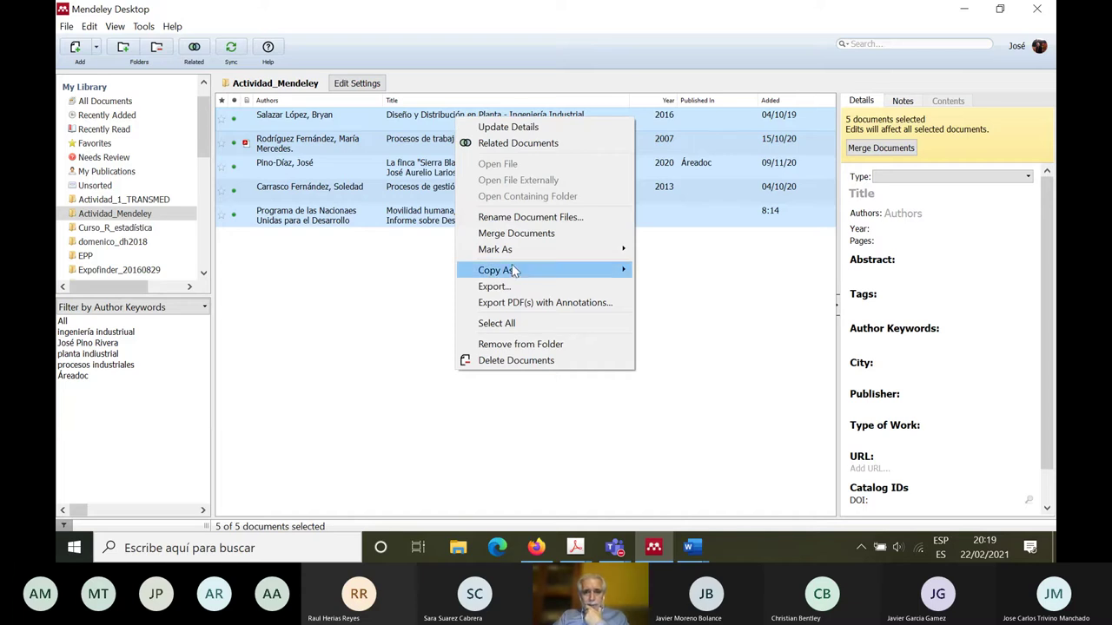
mouse_move(513, 274)
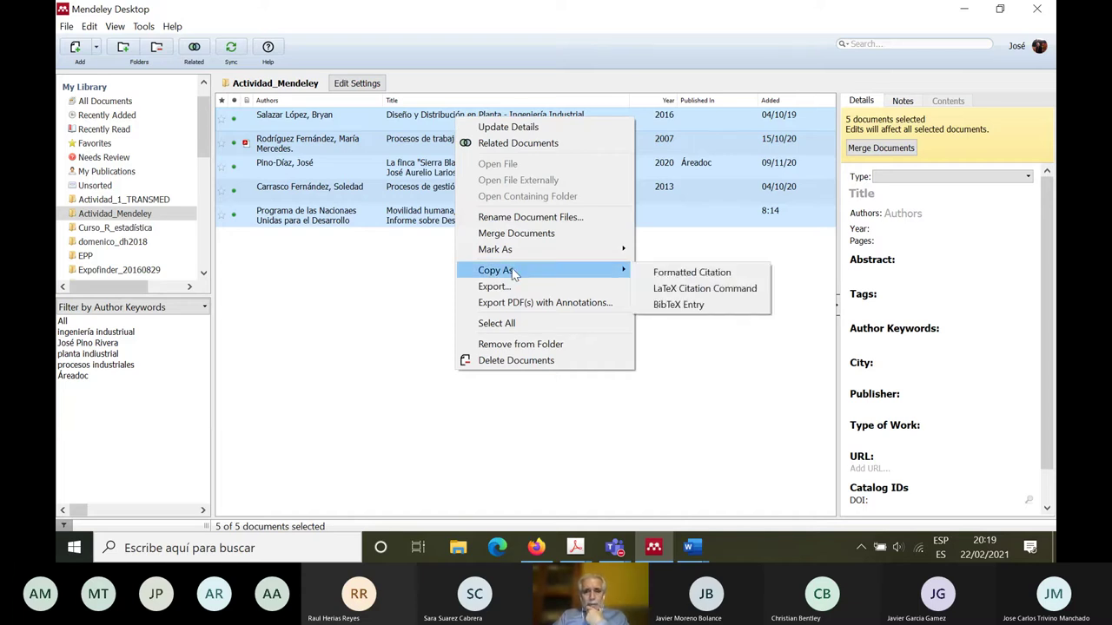
left_click(692, 275)
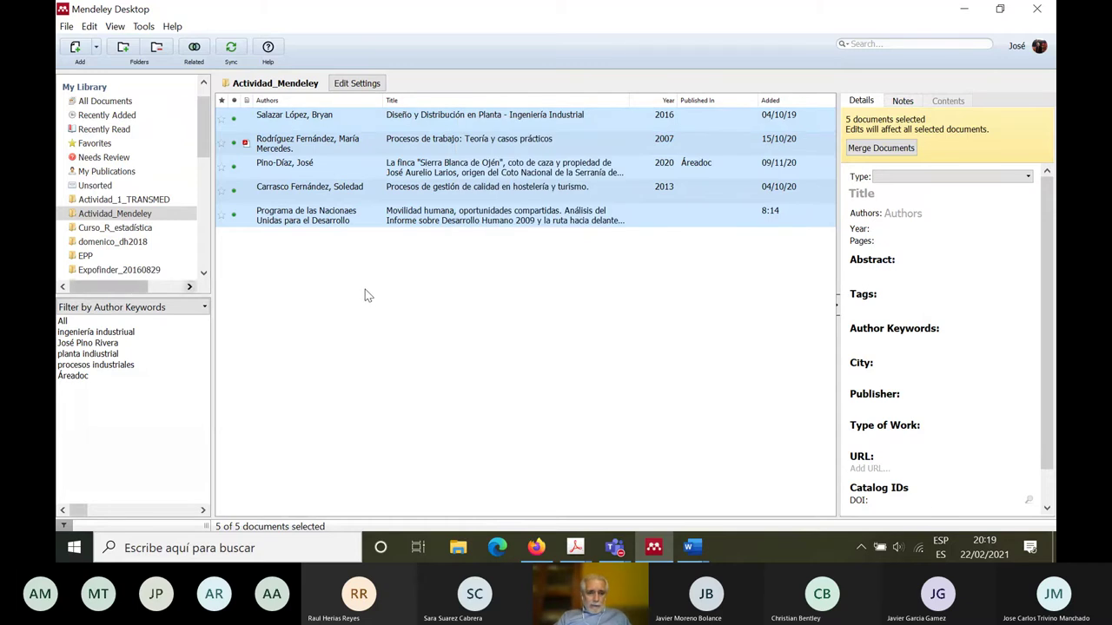
left_click(537, 547)
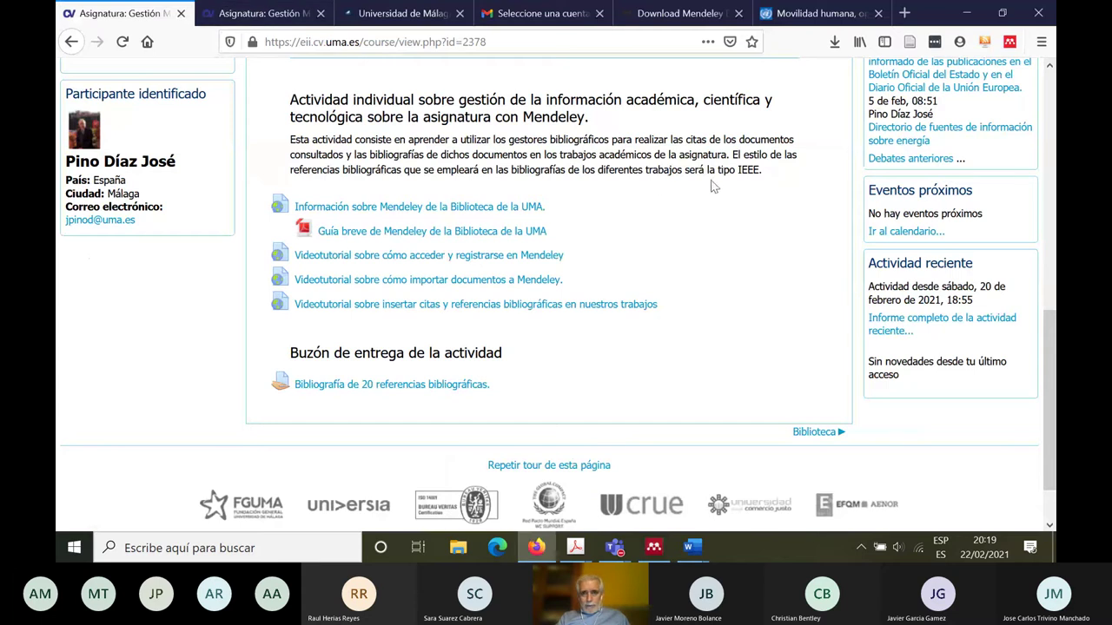
Step: Check the course's required IEEE style and confirm Mendeley's citation style is IEEE
left_click_drag(687, 172, 762, 173)
left_click(762, 172)
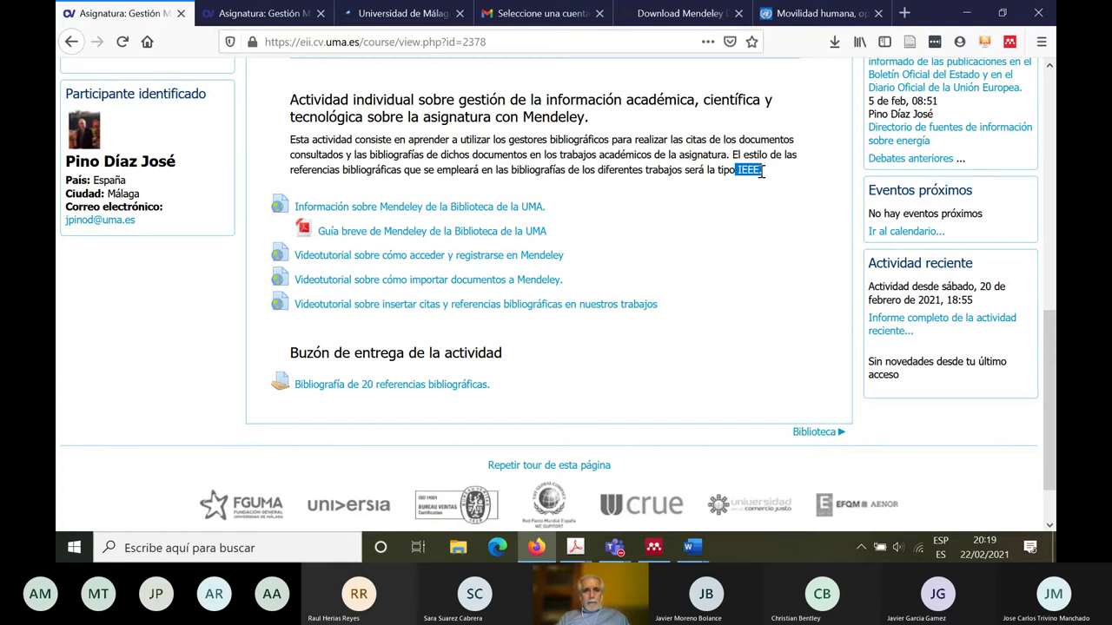
left_click(654, 547)
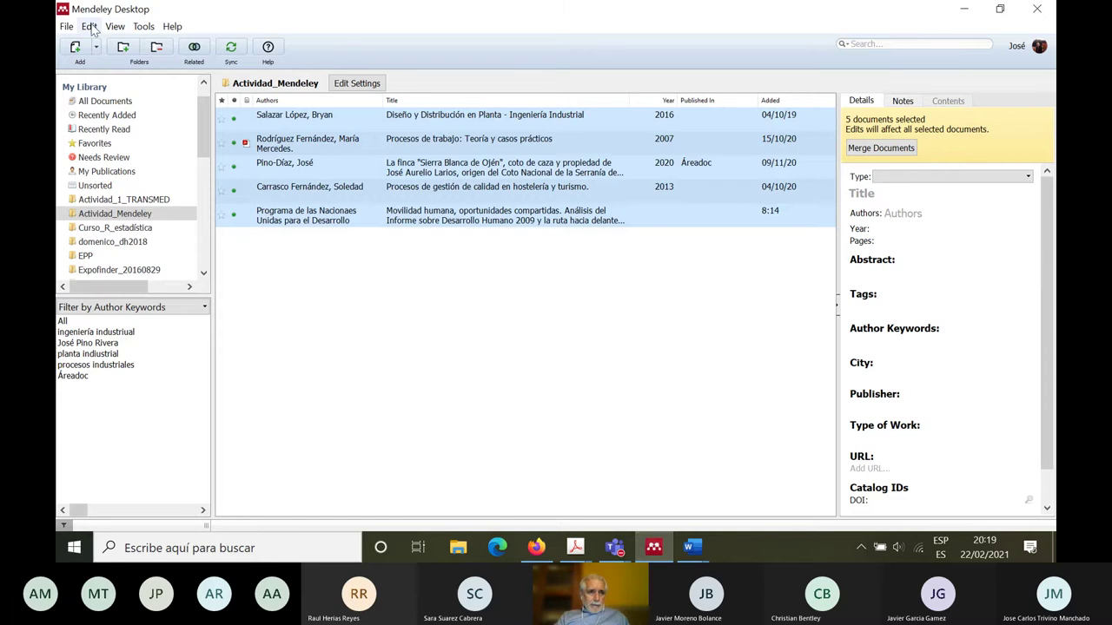
left_click(91, 26)
mouse_move(118, 28)
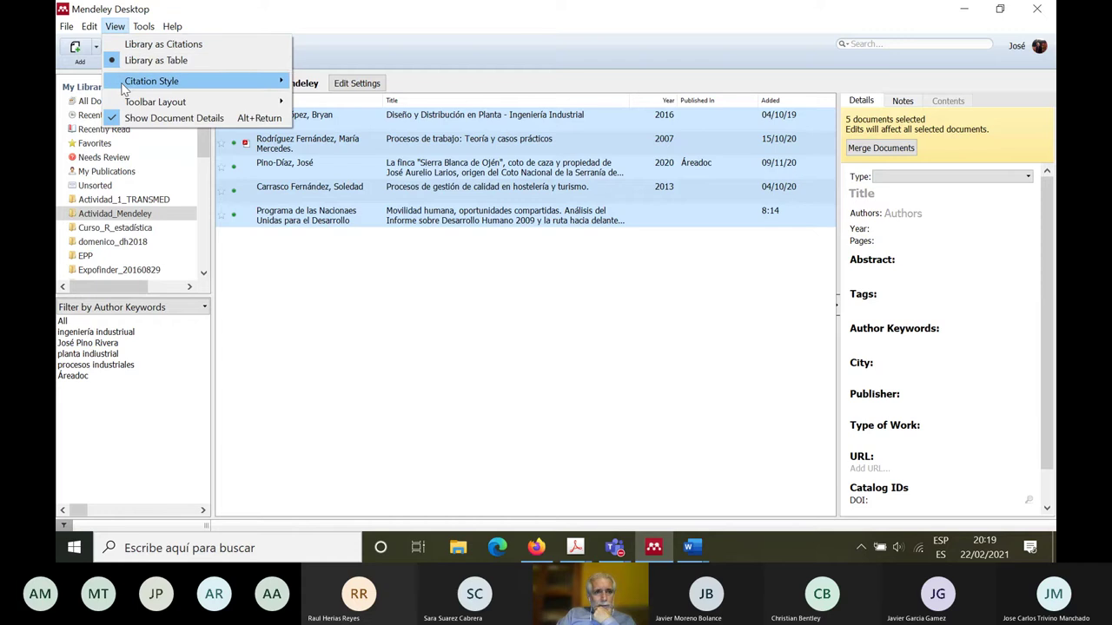
mouse_move(124, 87)
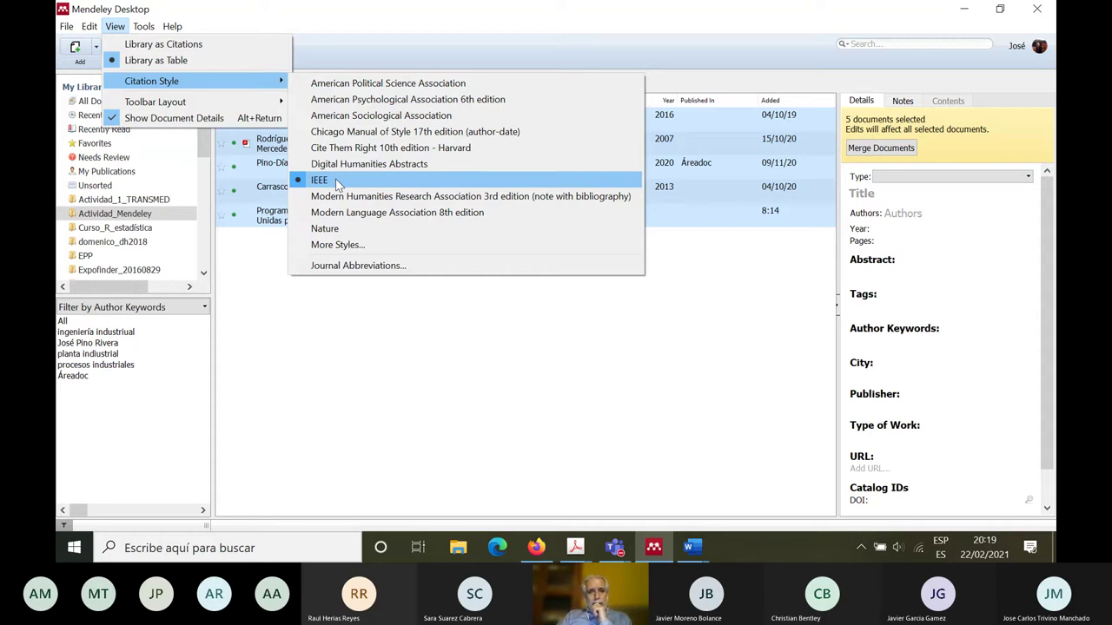
left_click(672, 217)
Step: Reselect the five references and copy them as formatted IEEE citations
left_click(672, 217)
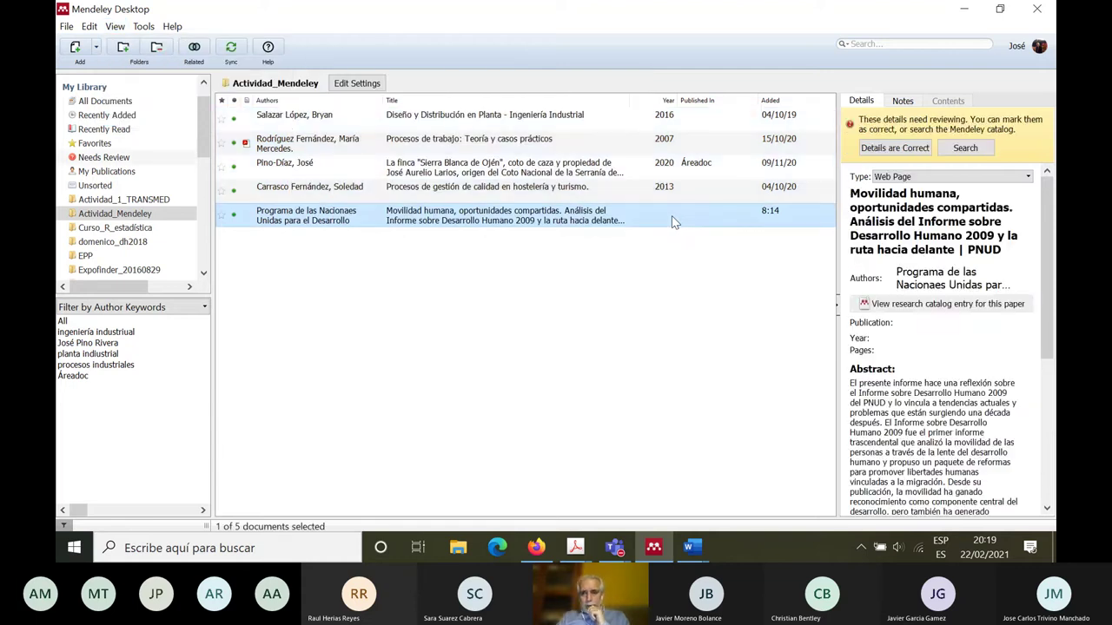
left_click(451, 116)
key("shift+Down")
key("shift+Down")
key("shift+Down")
key("shift+Down")
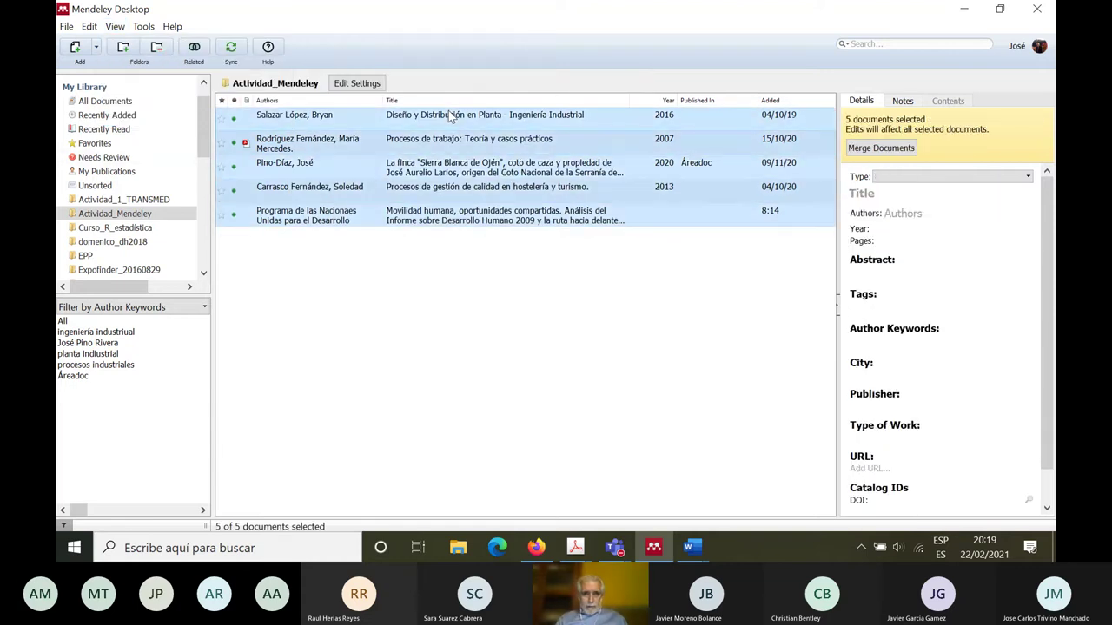
right_click(449, 111)
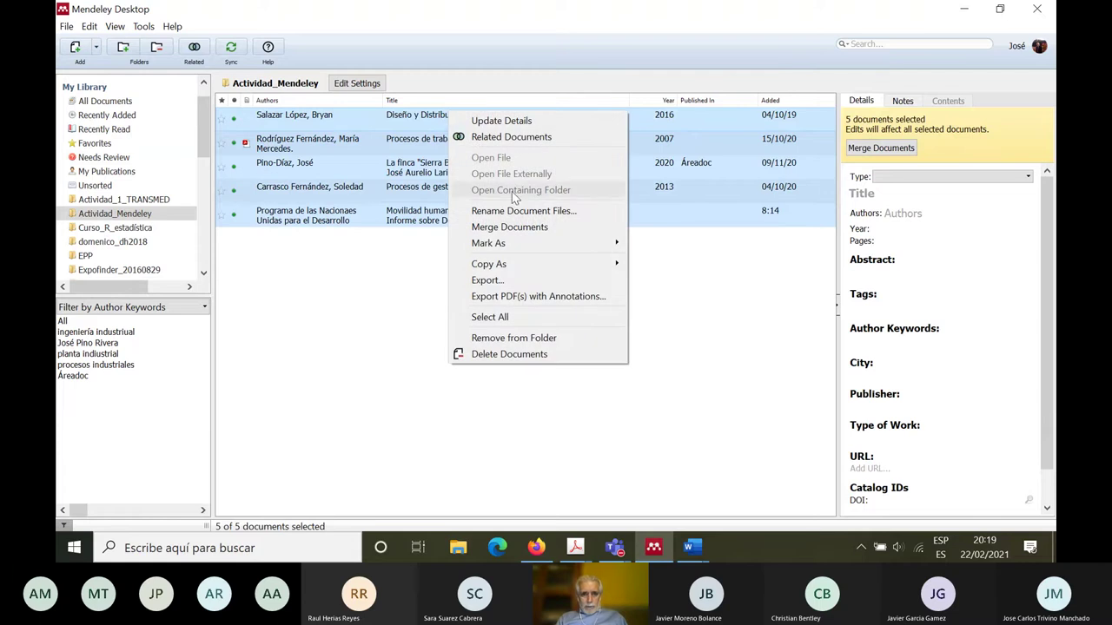
left_click(662, 268)
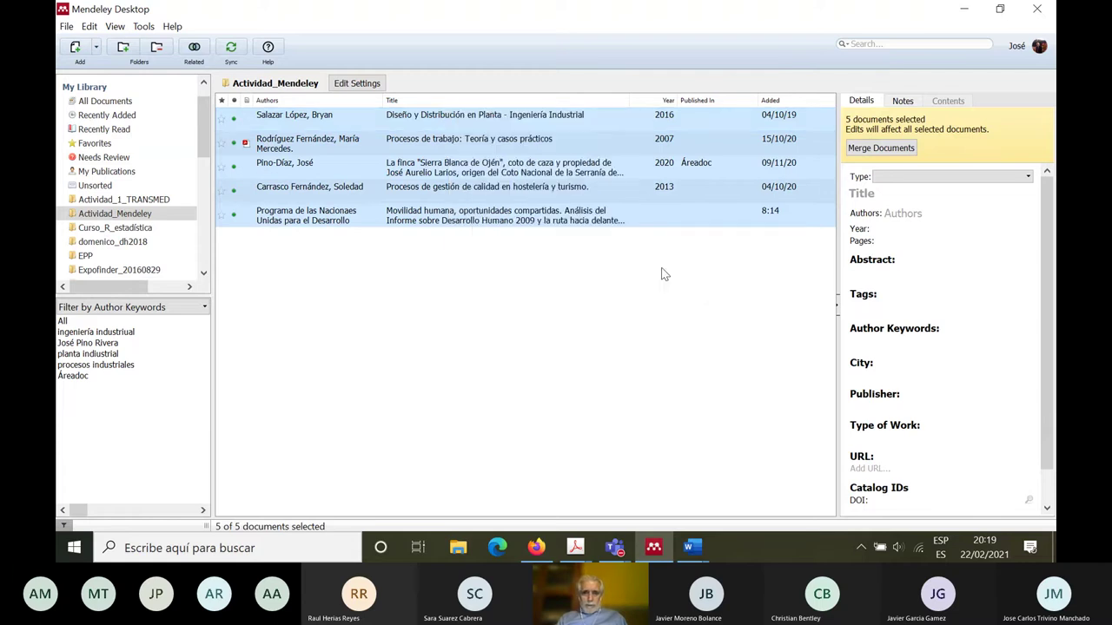
left_click(693, 547)
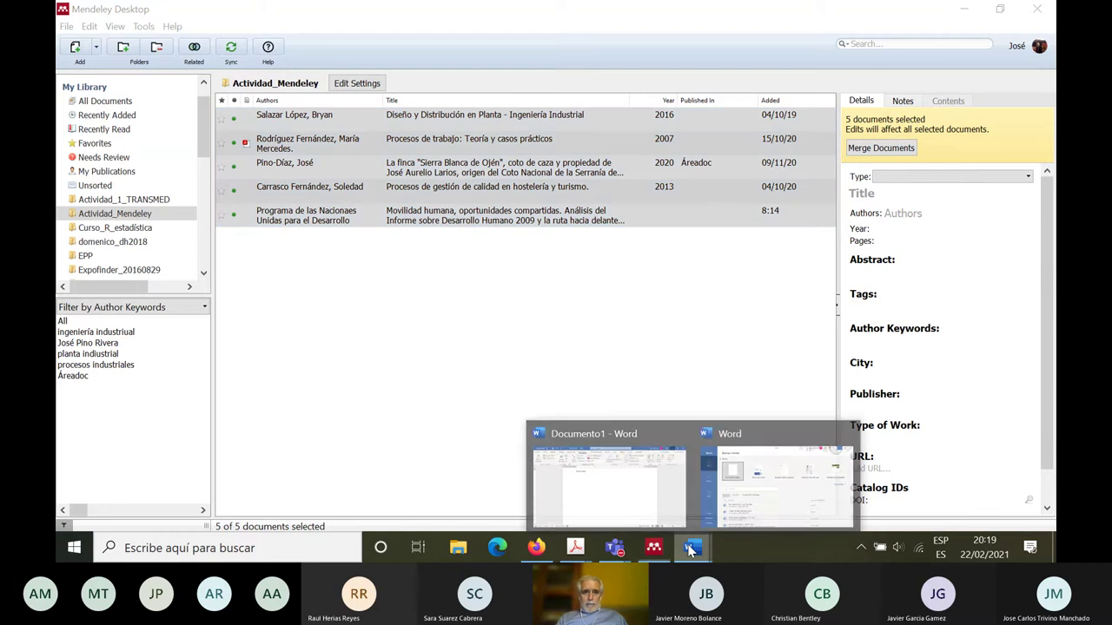
Step: Delete the stray 'Nvmcklcvkvk' line in Documento1 and paste the bibliography
left_click(634, 497)
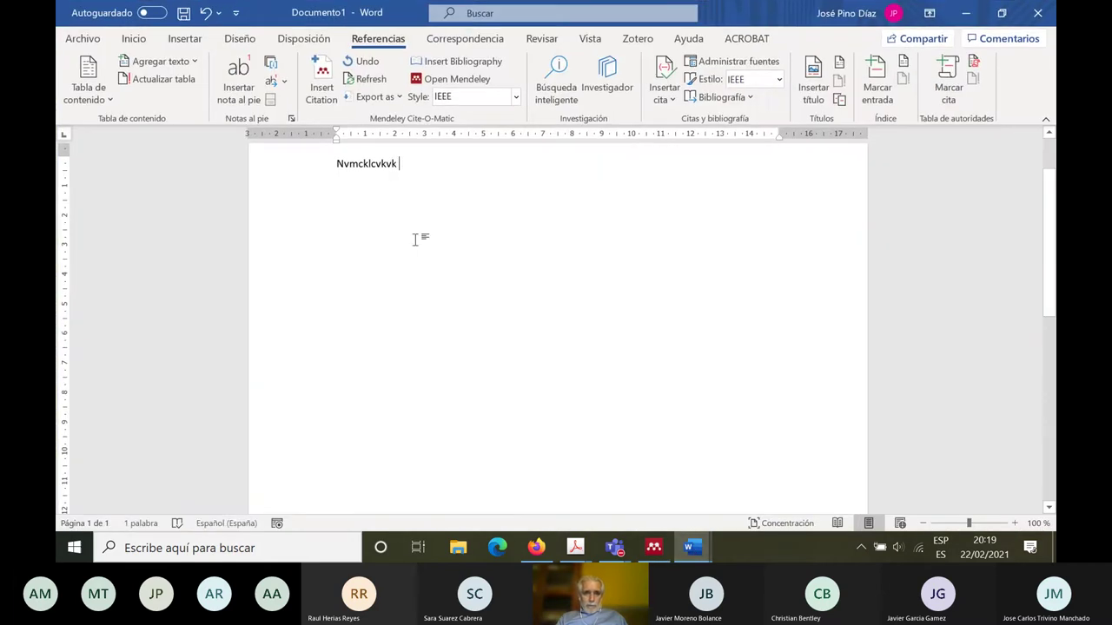
left_click(269, 154)
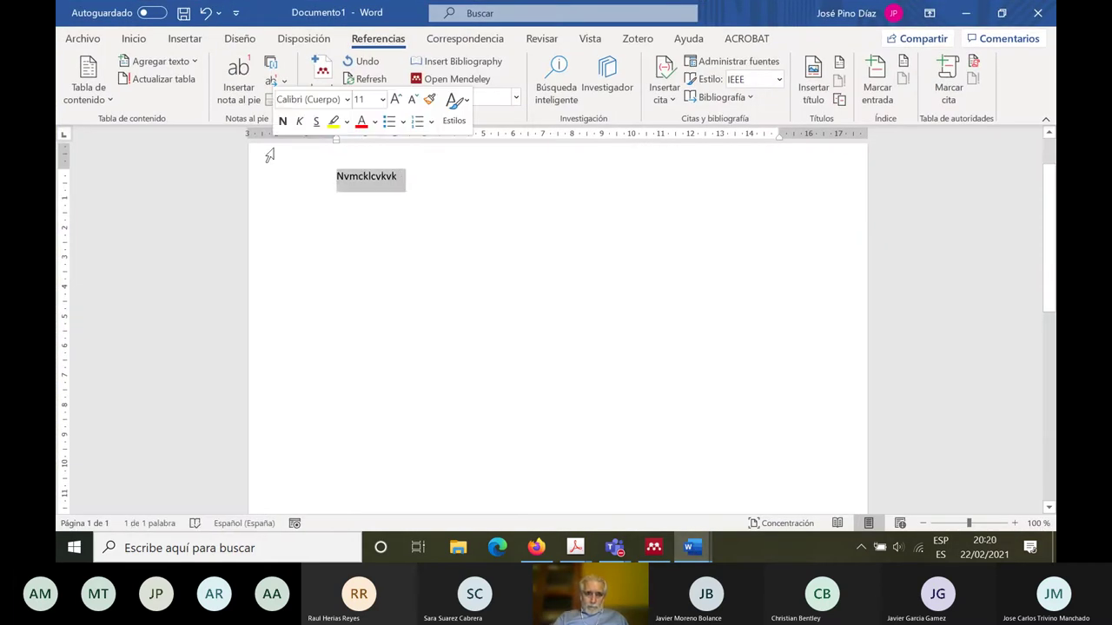
key("Delete")
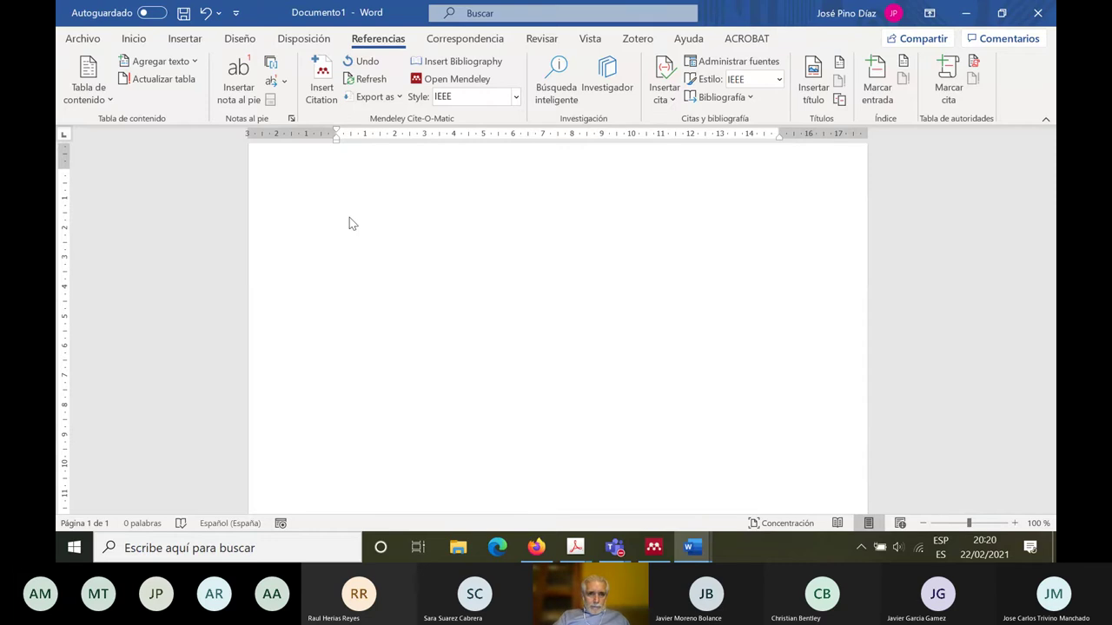
type("[1]\tB. Salazar López, \"Diseño y Distribución en Planta - Ingeniería Industrial,\" 2016. [Online]. Available: https://www.ingenieriaindustrialonline.com/herramientas-para-el-ingeniero-industrial/diseño-y-distribución-en-planta/. [Accessed: 04-Oct-2019]. [2]\tM. M. Rodríguez Fernández, Procesos de trabajo: Teoría y casos prácticos. 2007. [3]\tJ. Pino-Díaz, \"La finca ‘Sierra Blanca de Ojén’, coto de caza y propiedad de José Aurelio Larios, origen del Coto Nacional de la Serranía de Ronda (1943),\" Áreadoc, 2020. [Online]. Available: https://areadoc.blogspot.com/2020/03/sierra-blanca-de-ojen-origen-del-coto.html. [Accessed: 09-Nov-2020]. [4]\tS. Carrasco Fernández, Procesos de gestión de calidad en hostelería y turismo. Ediciones Paraninfo, S.A., 2013. [5]\tPrograma de las Nacionaes Unidas para el Desarrollo, \"Movilidad humana, oportunidades compartidas. Análisis del Informe sobre Desarrollo Humano 2009 y la ruta hacia delante | PNUD.\" [Online]. Available: https://www.undp.org/content/undp/es/home/librarypage/democratic-governance/Human-Mobility-Shared-Opportunities-A-Review-of-the-2009-Human-Development-Report-and-the-Way-Ahead.html. [Accessed: 22-Feb-2021].")
Step: Review the pasted IEEE entries [1]–[5], including reference [1]'s URL
scroll(1051, 287, "up", 3)
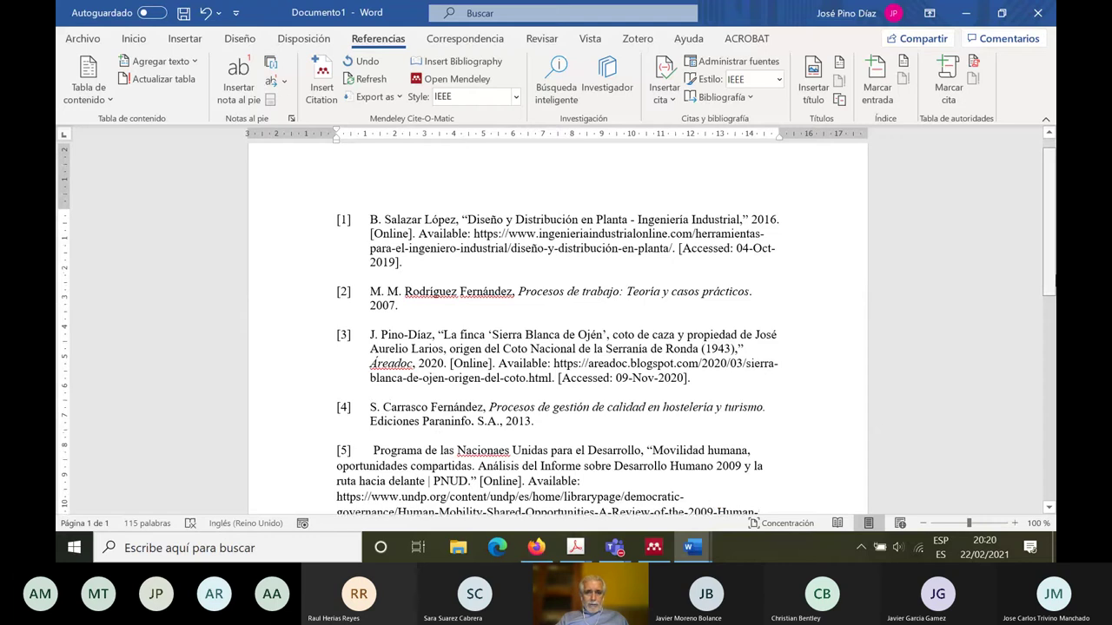
scroll(556, 330, "down", 2)
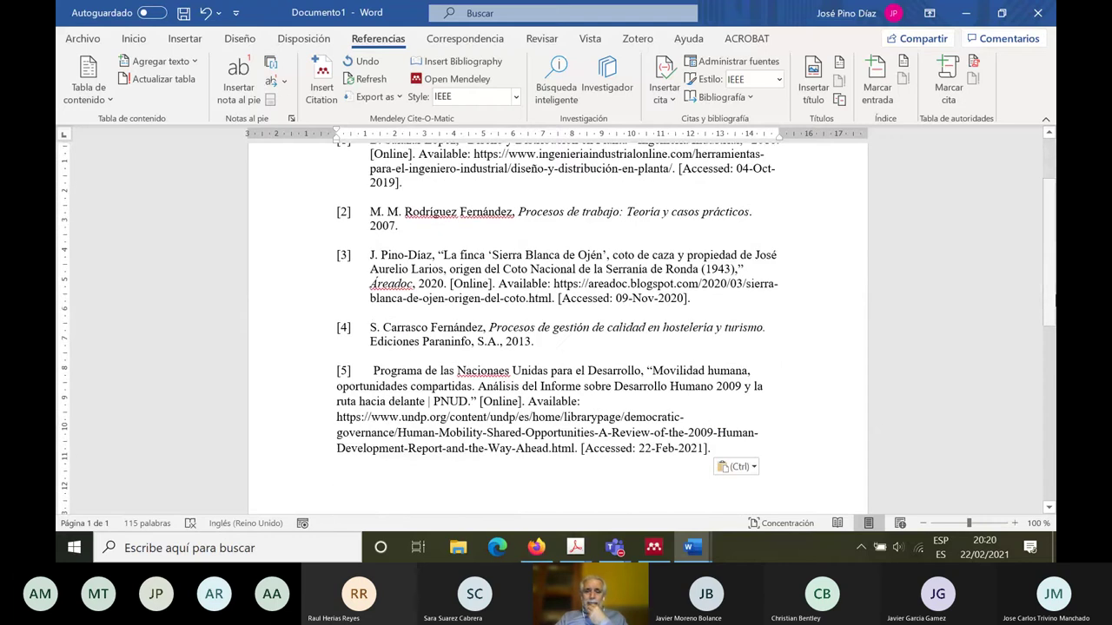
left_click_drag(1053, 252, 1054, 178)
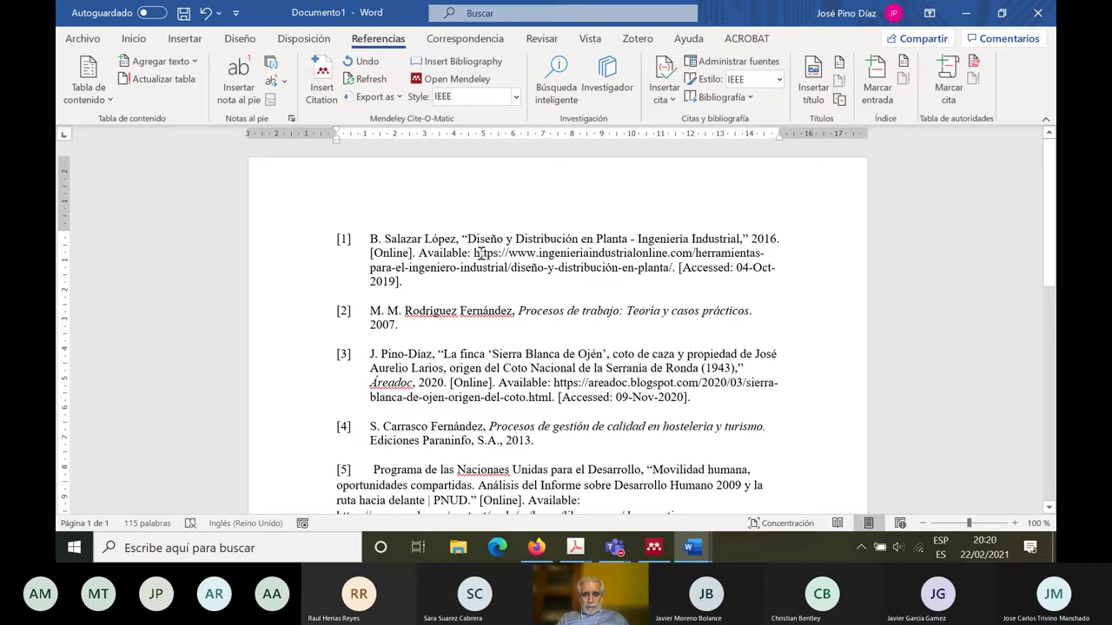
left_click_drag(481, 253, 686, 268)
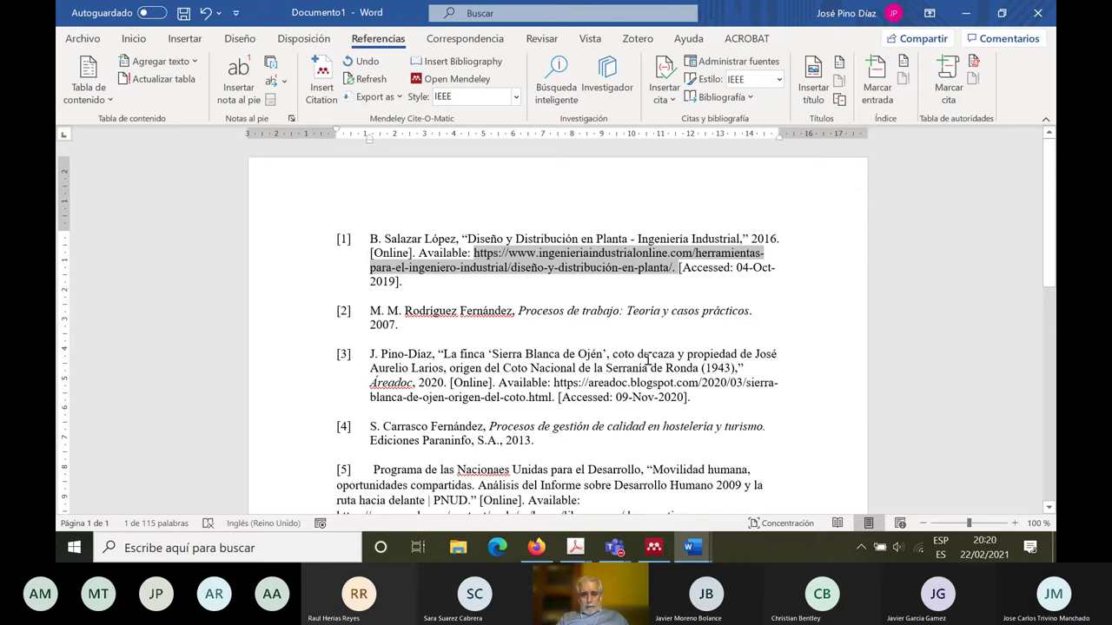
scroll(1050, 260, "down", 5)
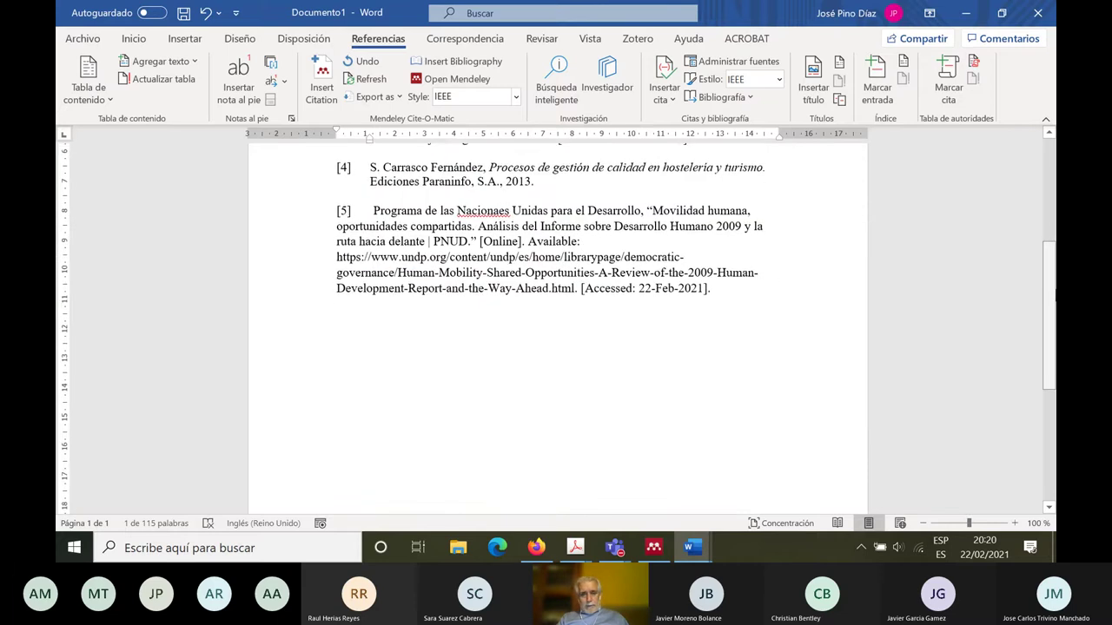
scroll(1055, 295, "up", 4)
left_click_drag(333, 169, 509, 217)
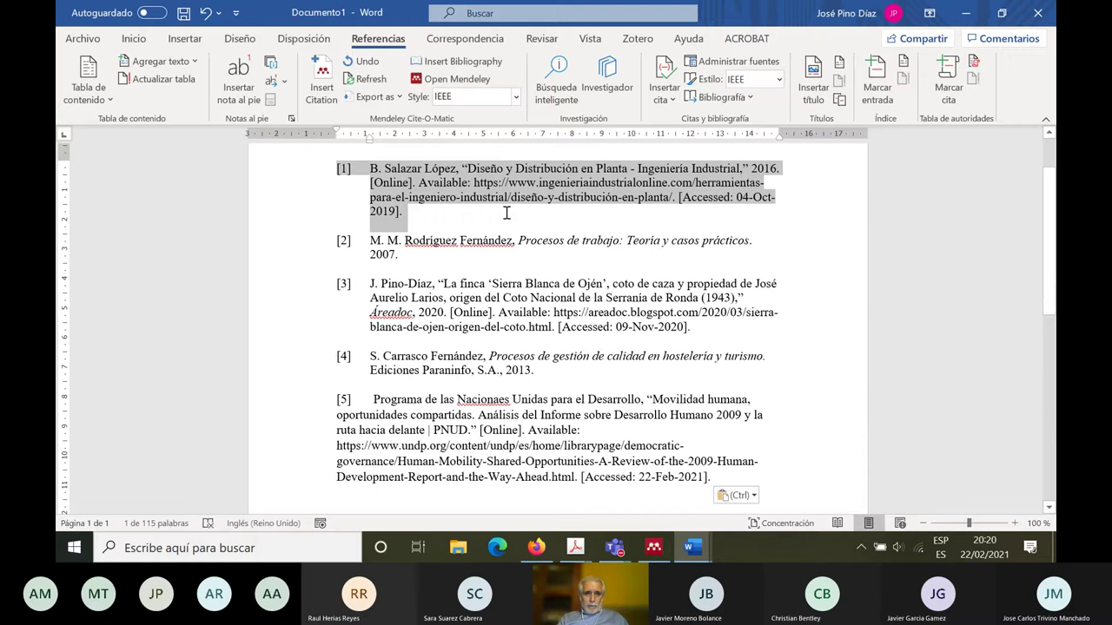
left_click(340, 170)
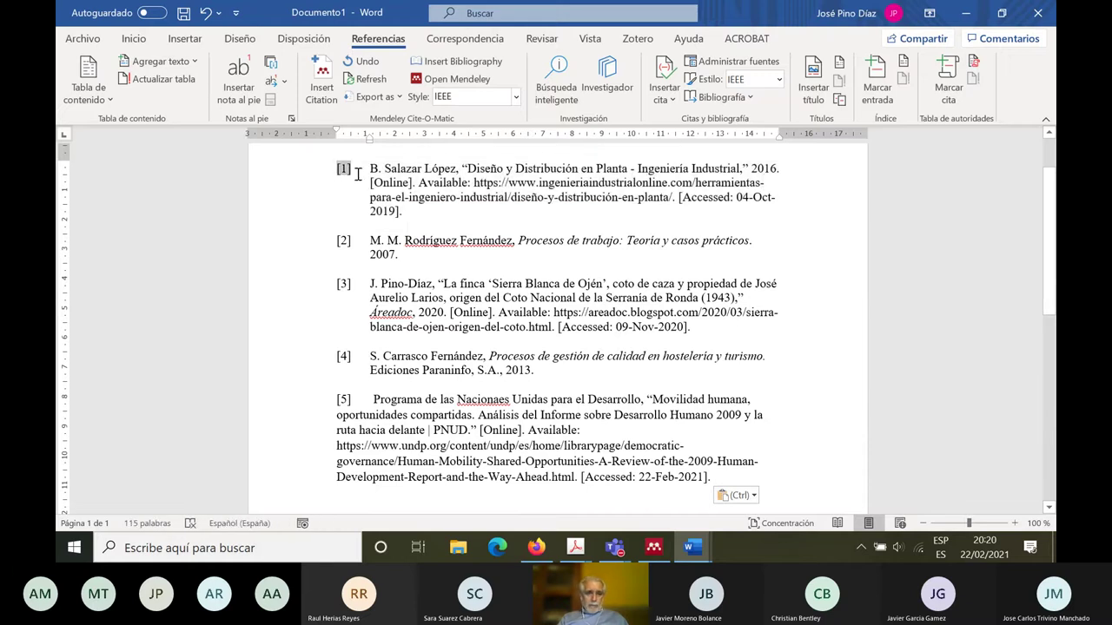
scroll(1054, 195, "up", 2)
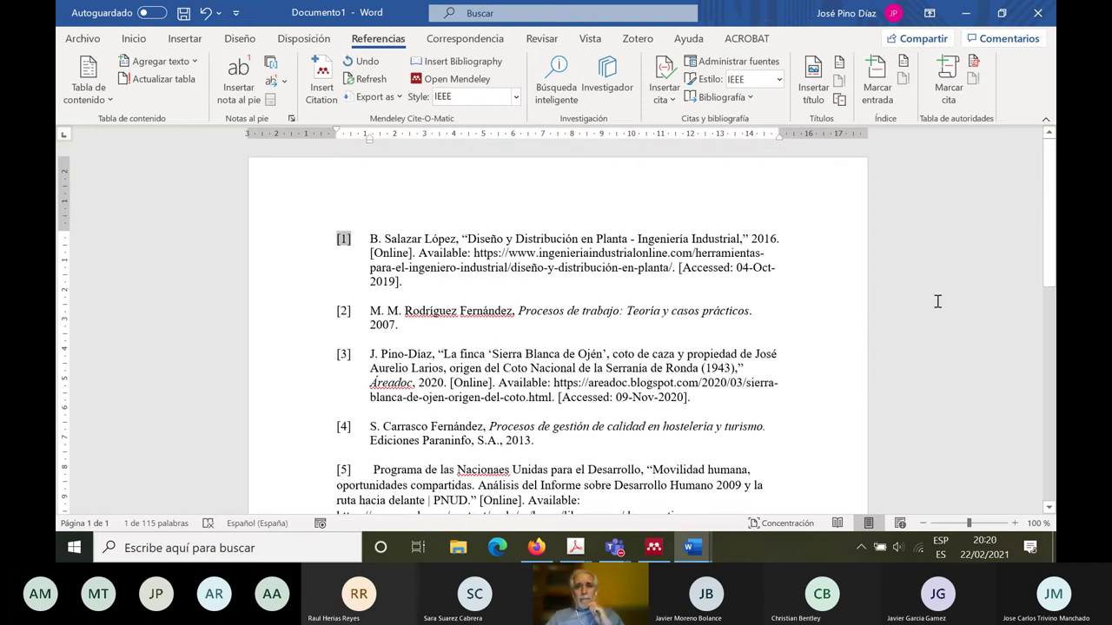
left_click(966, 14)
Step: Deselect the references, focus Actividad_Mendeley, and minimise Mendeley Desktop
left_click(651, 350)
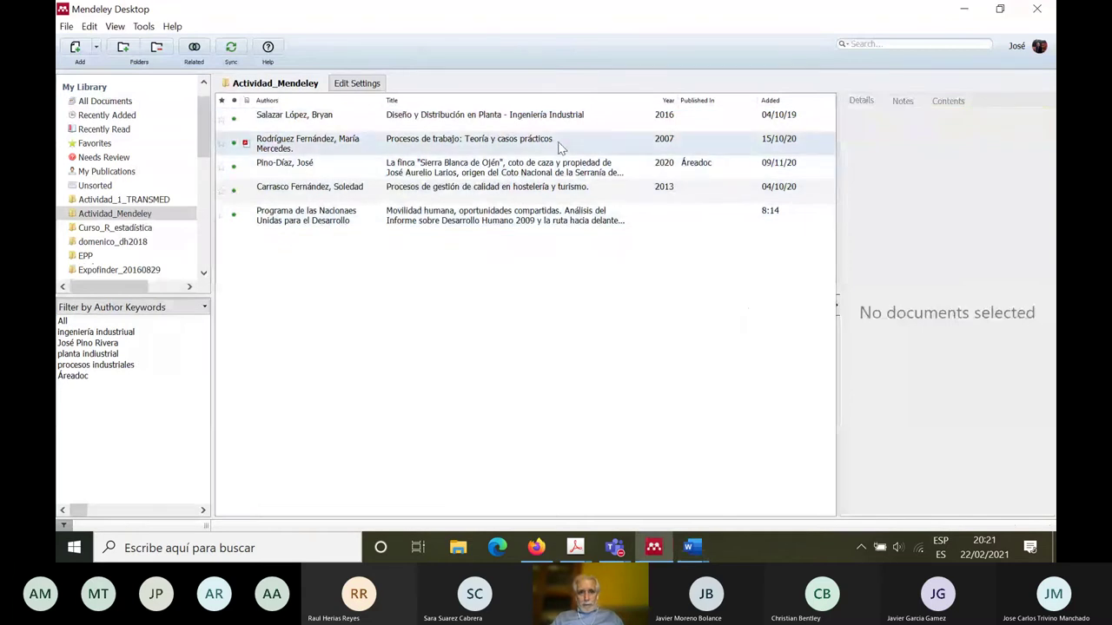
left_click(130, 213)
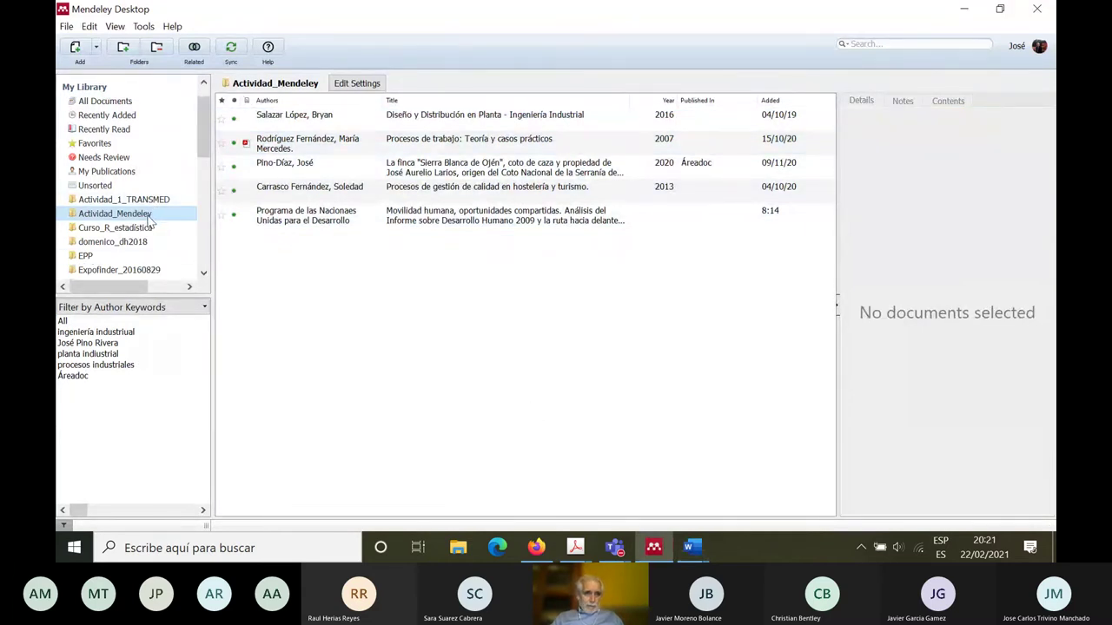
left_click(964, 10)
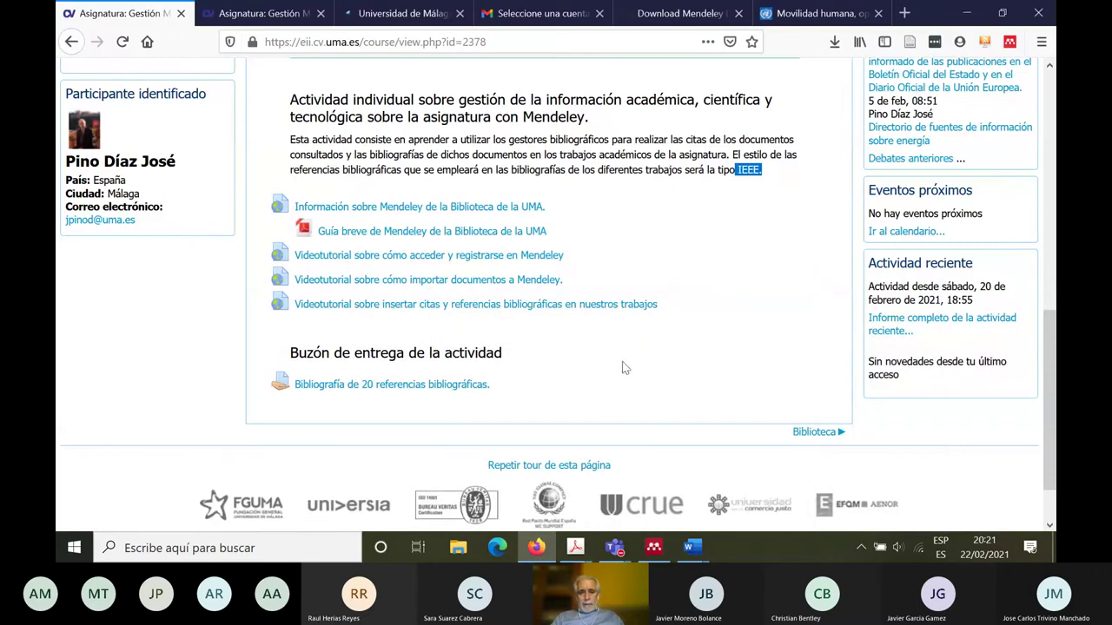
Step: Paste the IEEE bibliography into a new blank Word document
left_click(691, 548)
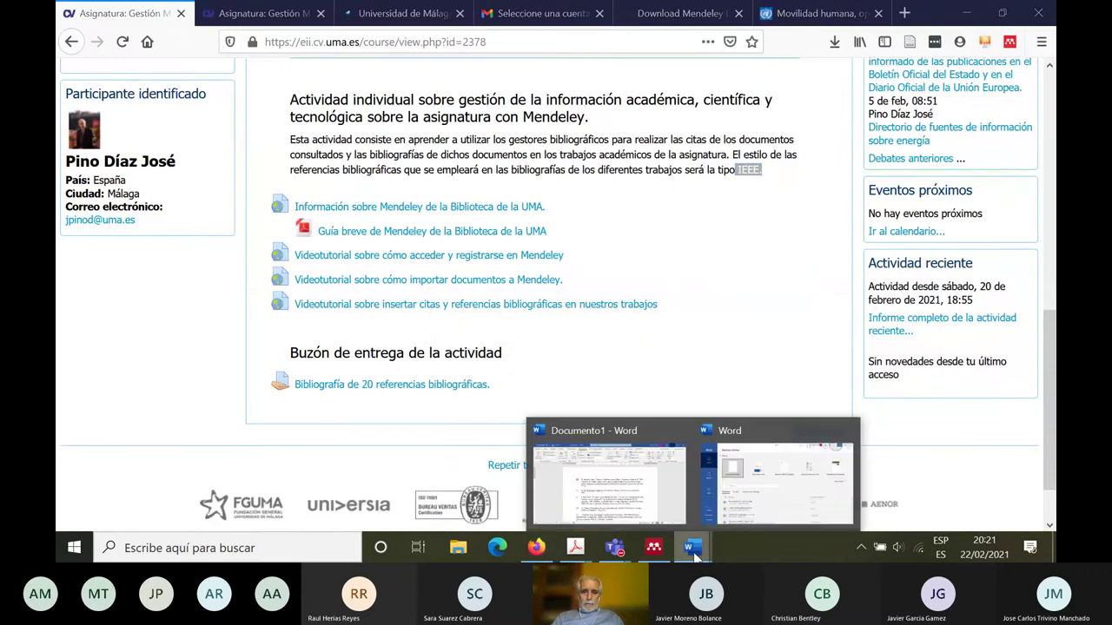
left_click(750, 478)
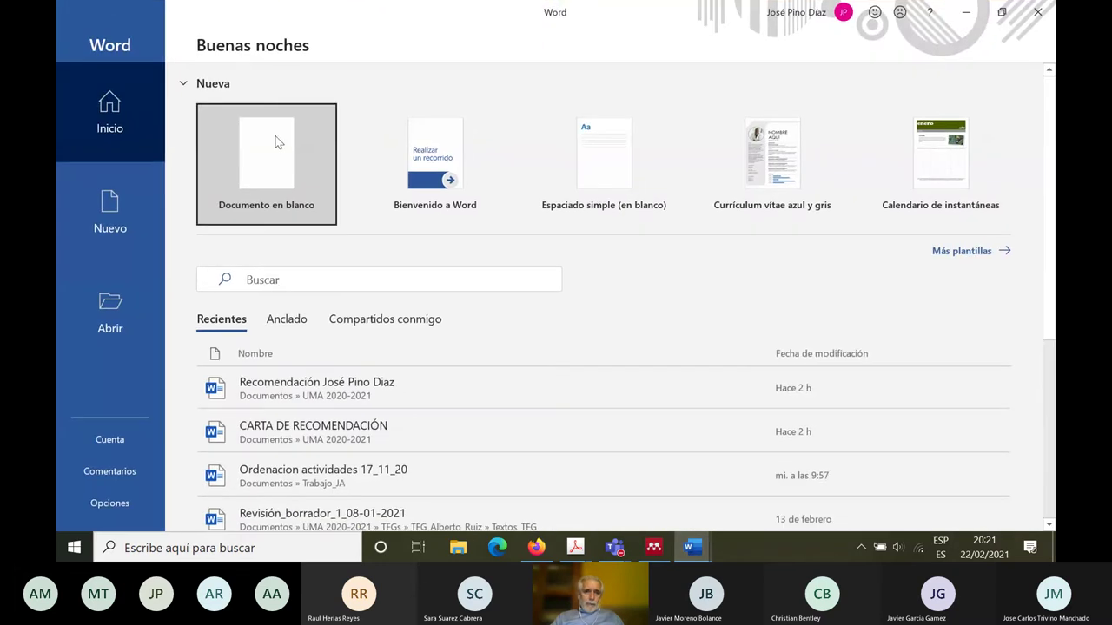
left_click(275, 138)
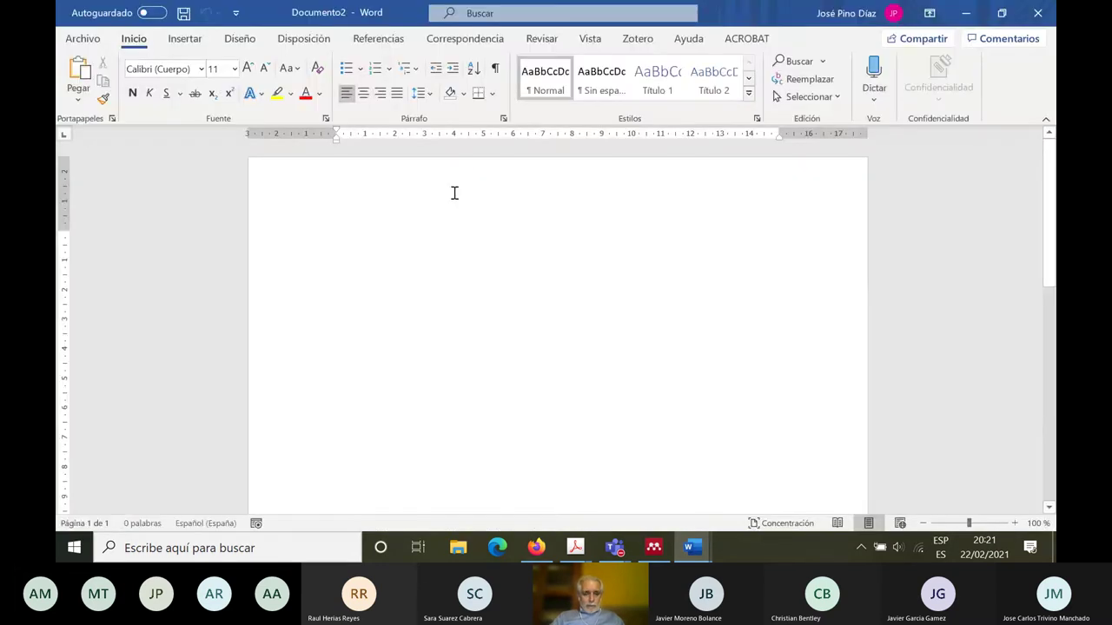
type("[1]\tB. Salazar López, \"Diseño y Distribución en Planta - Ingeniería Industrial,\" 2016. [Online]. Available: https://www.ingenieriaindustrialonline.com/herramientas-para-el-ingeniero-industrial/diseño-y-distribución-en-planta/. [Accessed: 04-Oct-2019]. [2]\tM. M. Rodríguez Fernández, Procesos de trabajo: Teoría y casos prácticos. 2007. [3]\tJ. Pino-Díaz, \"La finca ‘Sierra Blanca de Ojén’, coto de caza y propiedad de José Aurelio Larios, origen del Coto Nacional de la Serranía de Ronda (1943),\" Áreadoc, 2020. [Online]. Available: https://areadoc.blogspot.com/2020/03/sierra-blanca-de-ojen-origen-del-coto.html. [Accessed: 09-Nov-2020]. [4]\tS. Carrasco Fernández, Procesos de gestión de calidad en hostelería y turismo. Ediciones Paraninfo, S.A., 2013. [5]\t Programa de las Naciones Unidas para el Desarrollo, \"Movilidad humana, oportunidades compartidas. Análisis del Informe sobre Desarrollo Humano 2009 y la ruta hacia delante | PNUD.\" [Online]. Available: https://www.undp.org/content/undp/es/home/librarypage/democratic-governance/Human-Mobility-Shared-Opportunities-A-Review-of-the-2009-Human-Development-Report-and-the-Way-Ahead.html. [Accessed: 22-Feb-2021].")
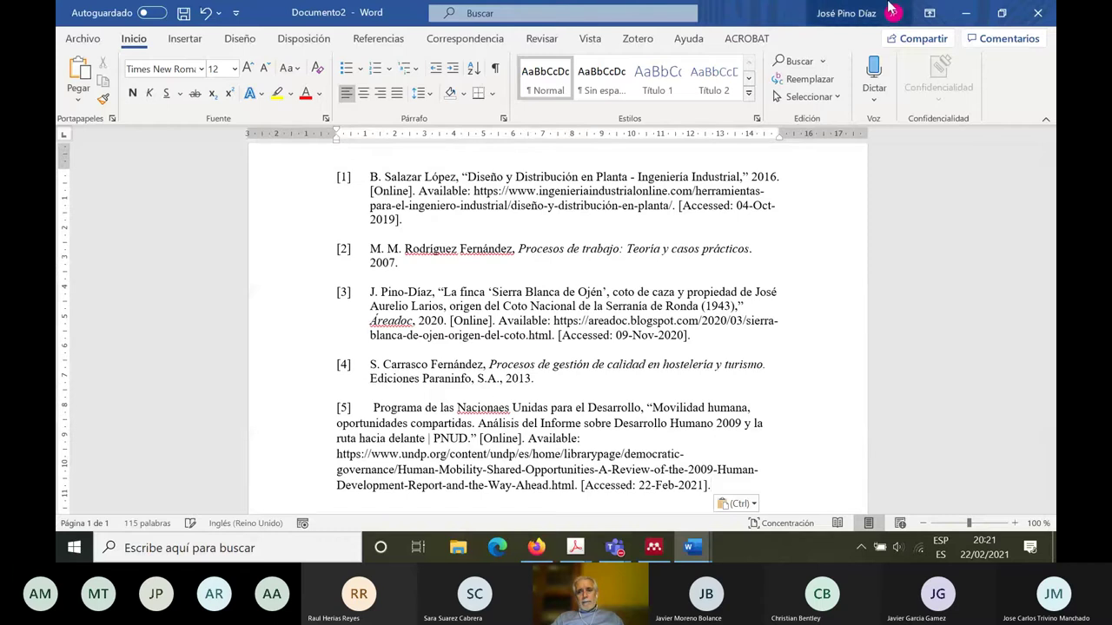
left_click(959, 14)
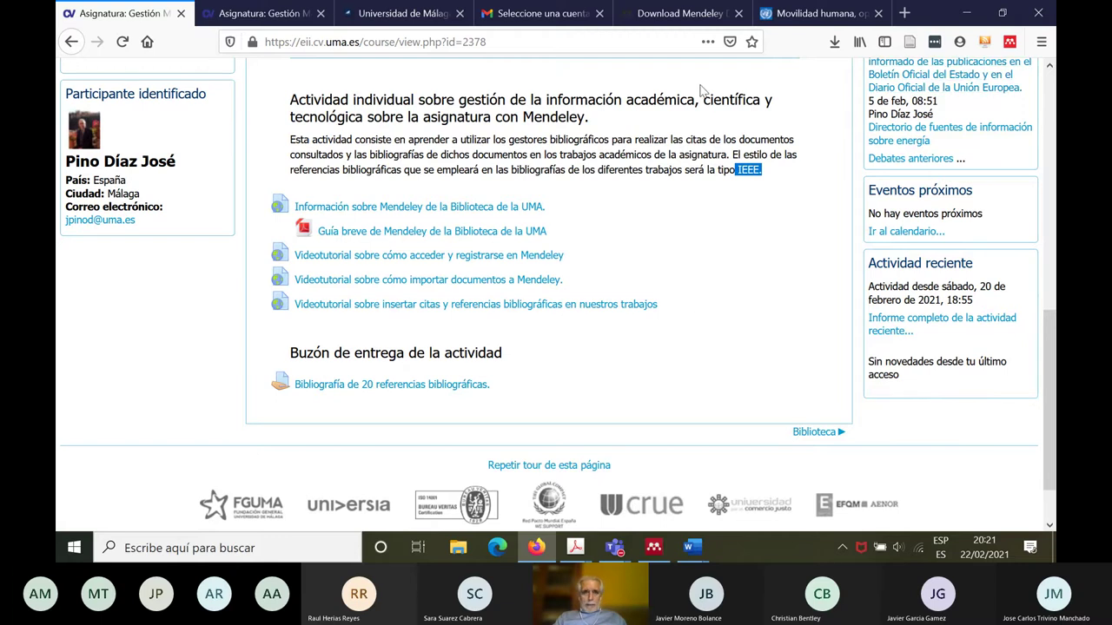
Step: Show the Download Mendeley Desktop for Windows page in Firefox, then bring Mendeley Desktop back
left_click(641, 23)
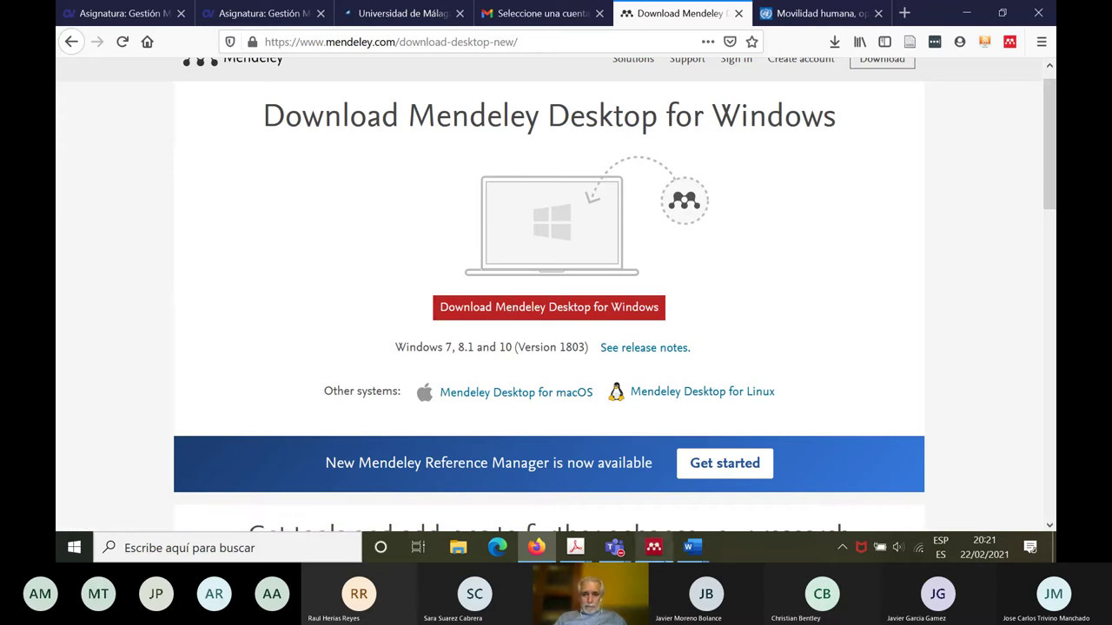
left_click(657, 549)
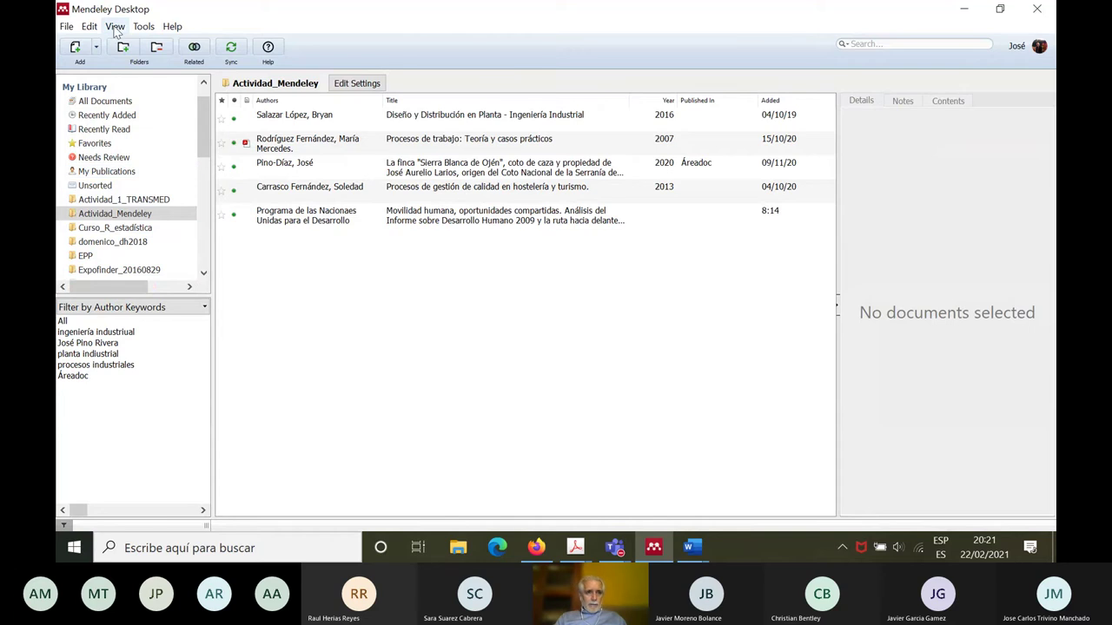
Step: Check Mendeley's Tools menu and the Documento1 bibliography, then minimise Word and Mendeley
left_click(143, 26)
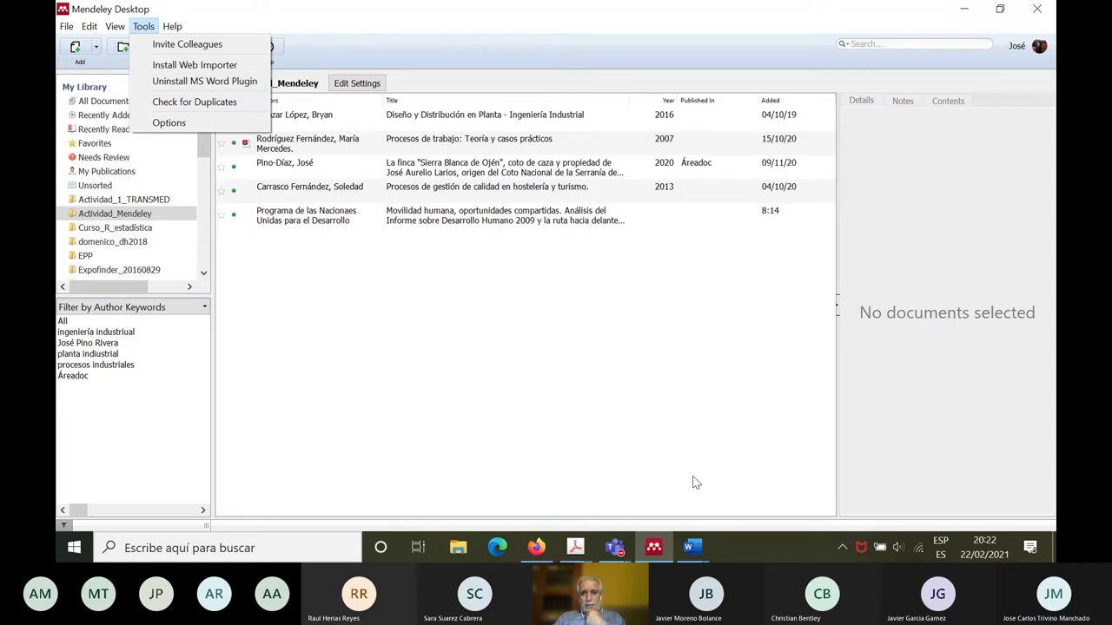
left_click(692, 547)
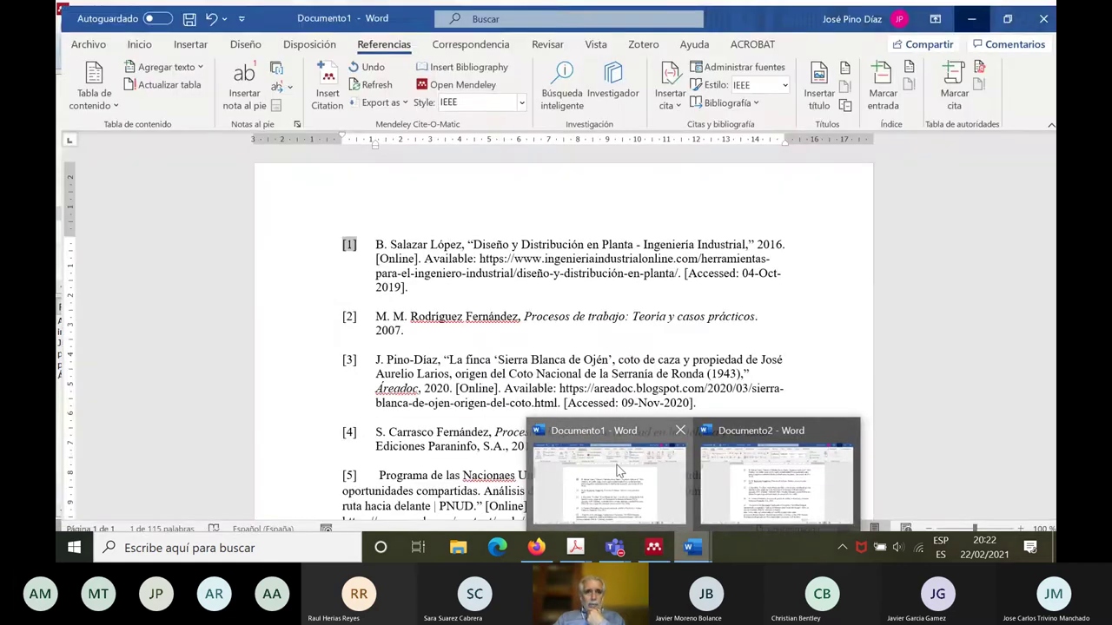
left_click(621, 473)
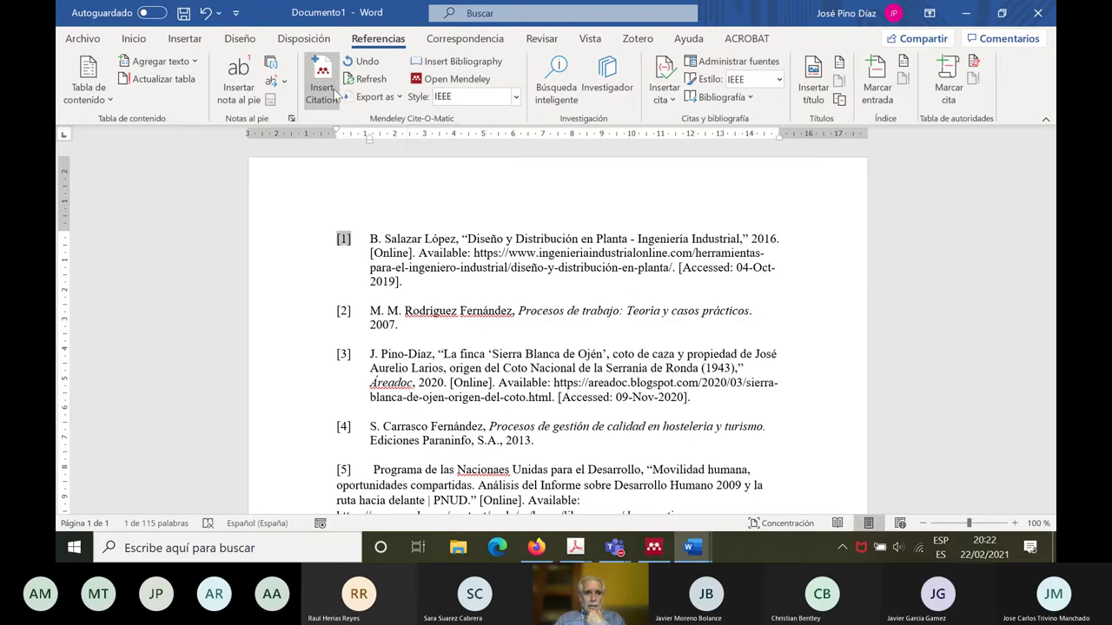
left_click(426, 192)
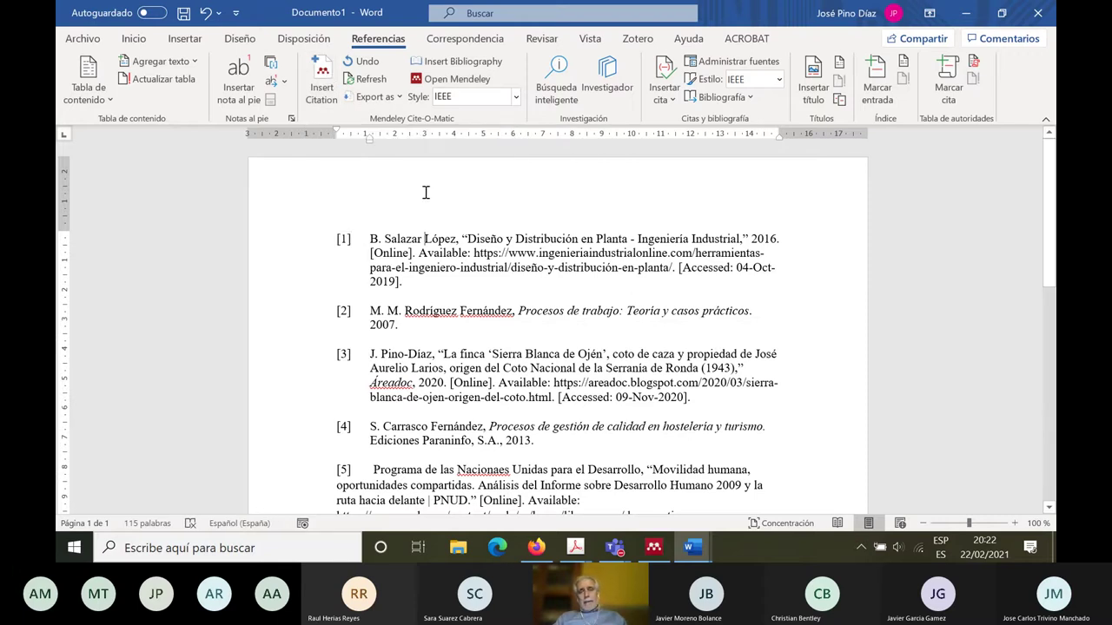
left_click(966, 18)
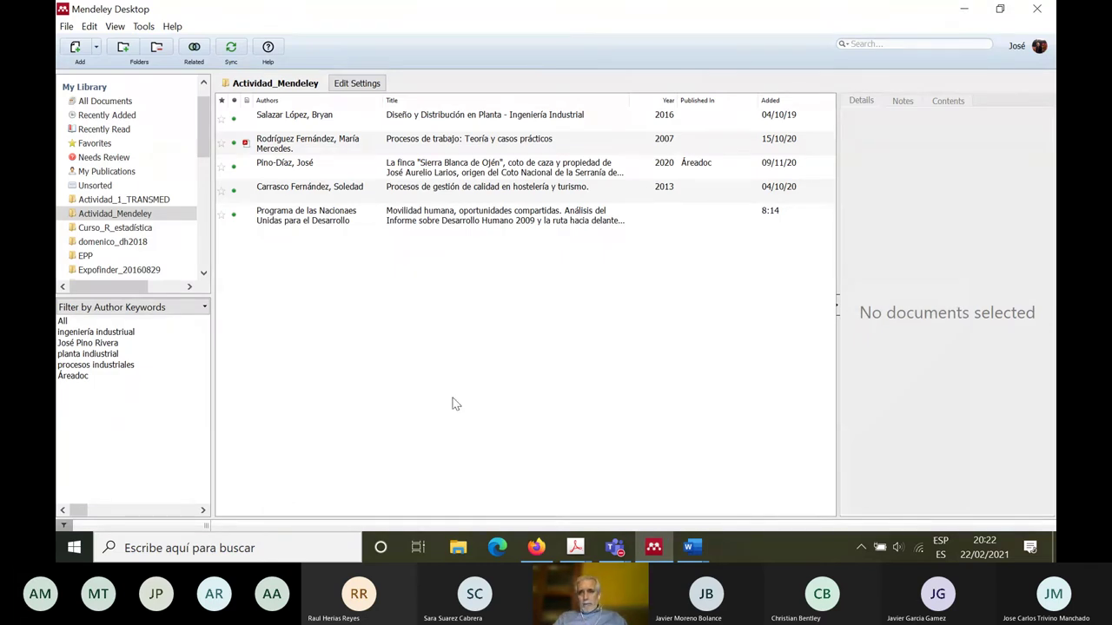
left_click(964, 12)
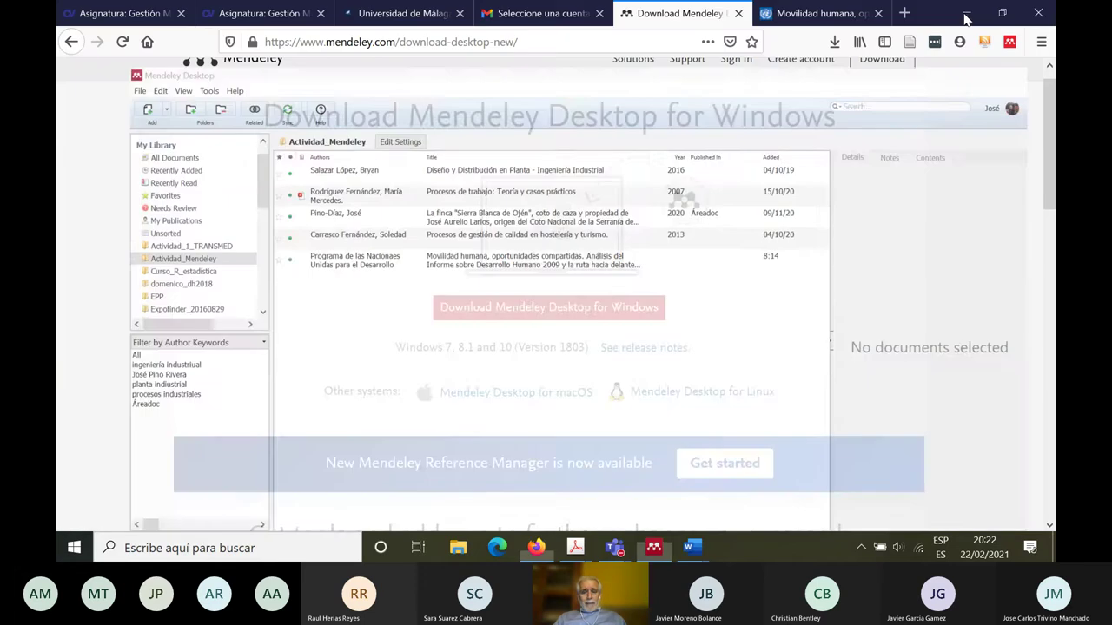
Step: Scroll through the course's Mendeley activity, then open the '¿Cómo se accede a Mendeley?' library page
left_click(243, 16)
left_click(721, 250)
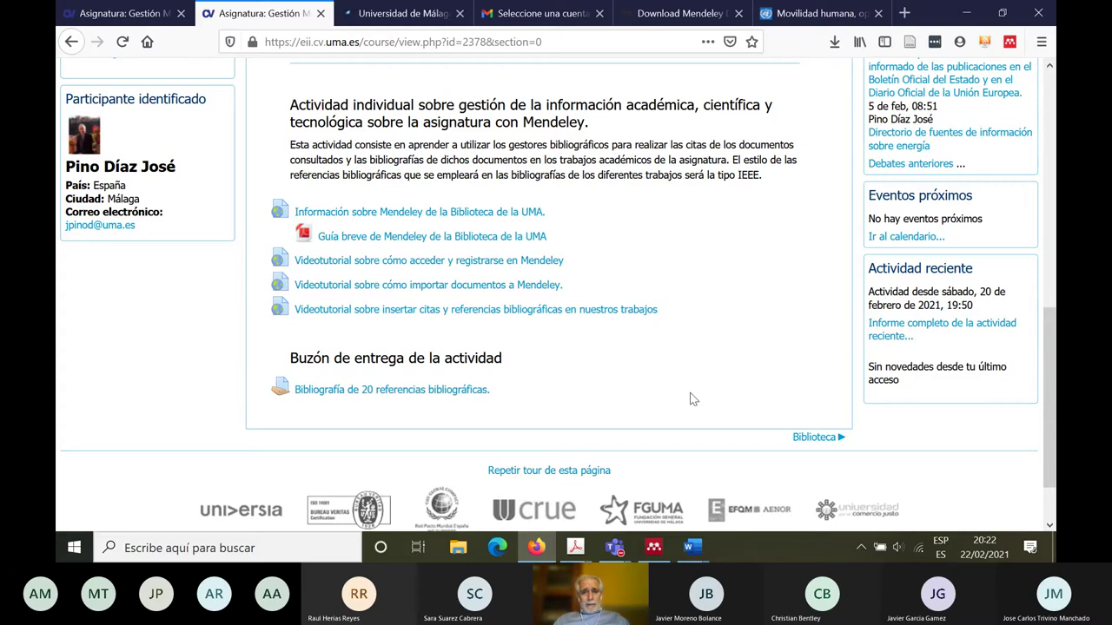
scroll(1047, 337, "down", 2)
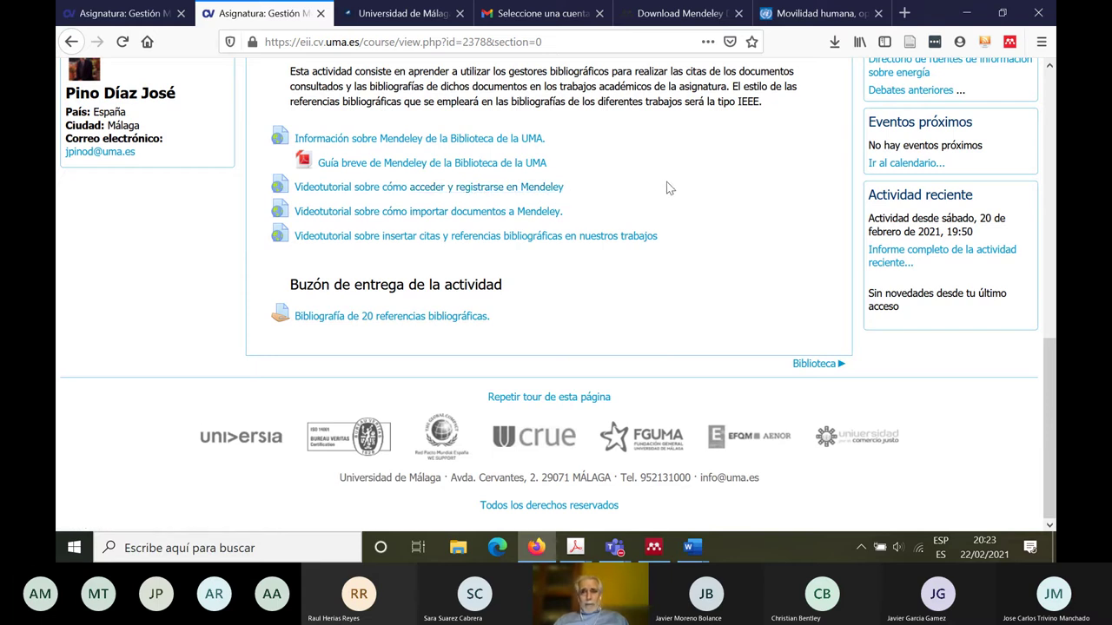
left_click(371, 19)
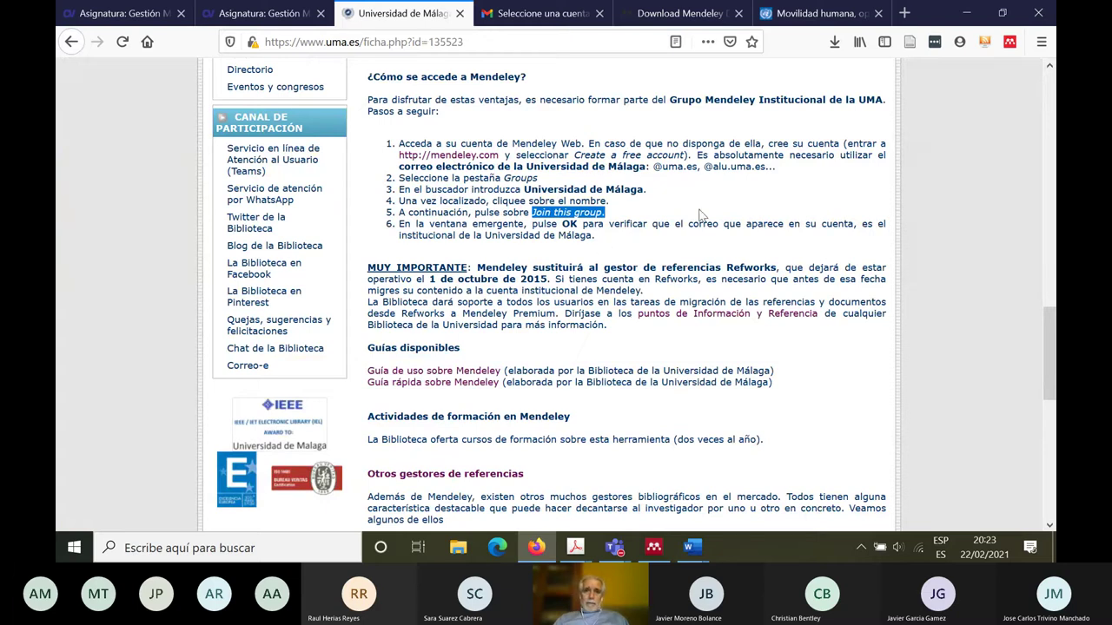
Step: Open Download Mendeley from the signed-in account menu on mendeley.com, then return to the UMA course tab
left_click(686, 15)
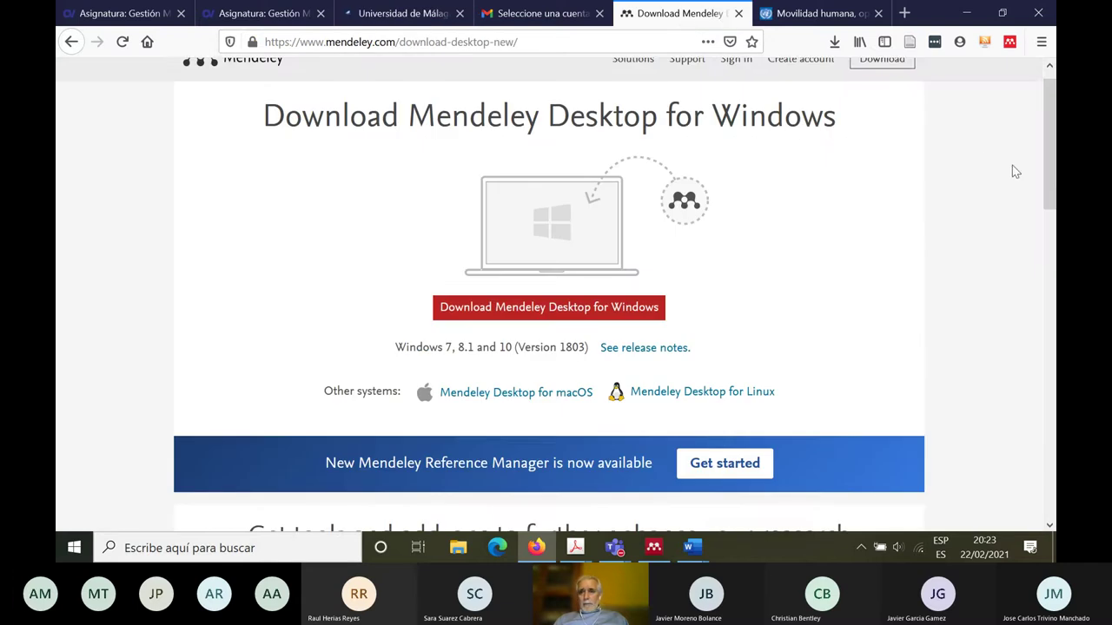
scroll(1042, 168, "up", 1)
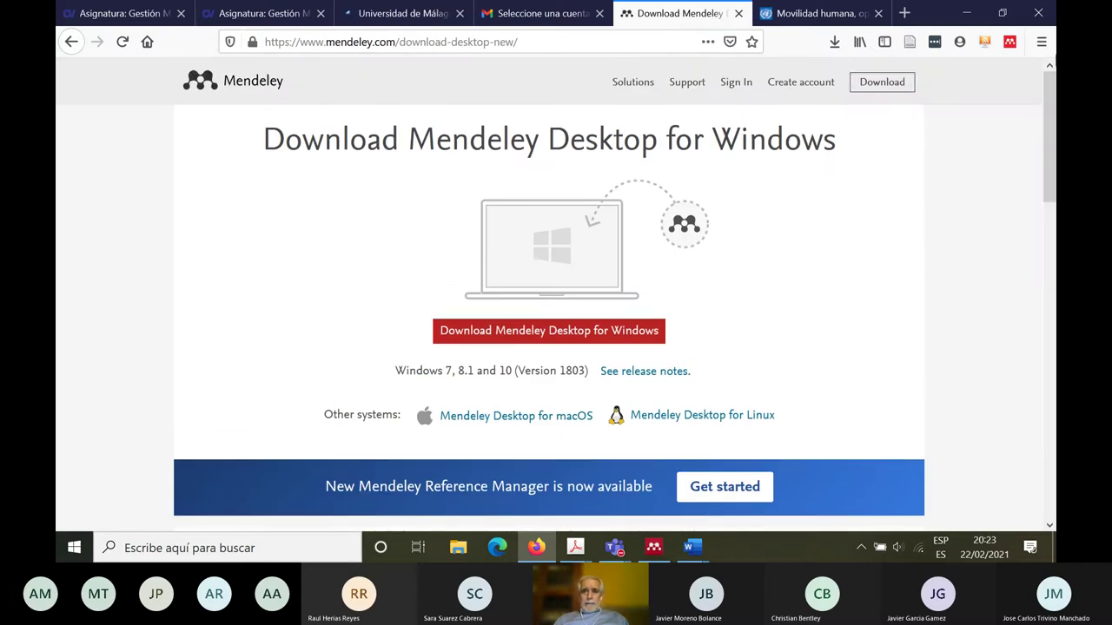
left_click(65, 42)
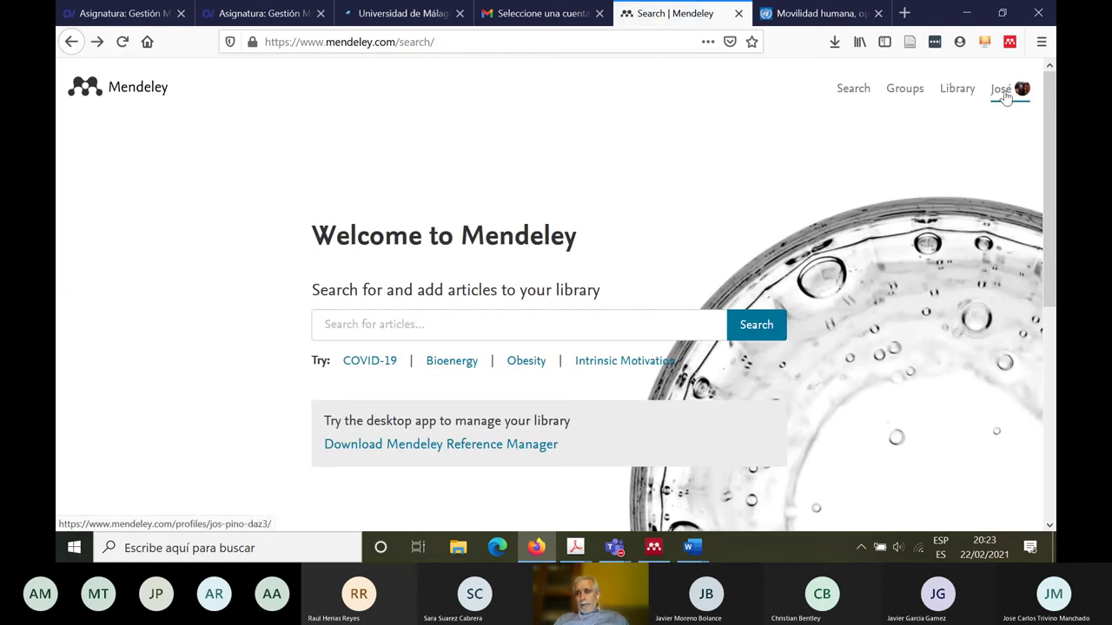
mouse_move(1012, 99)
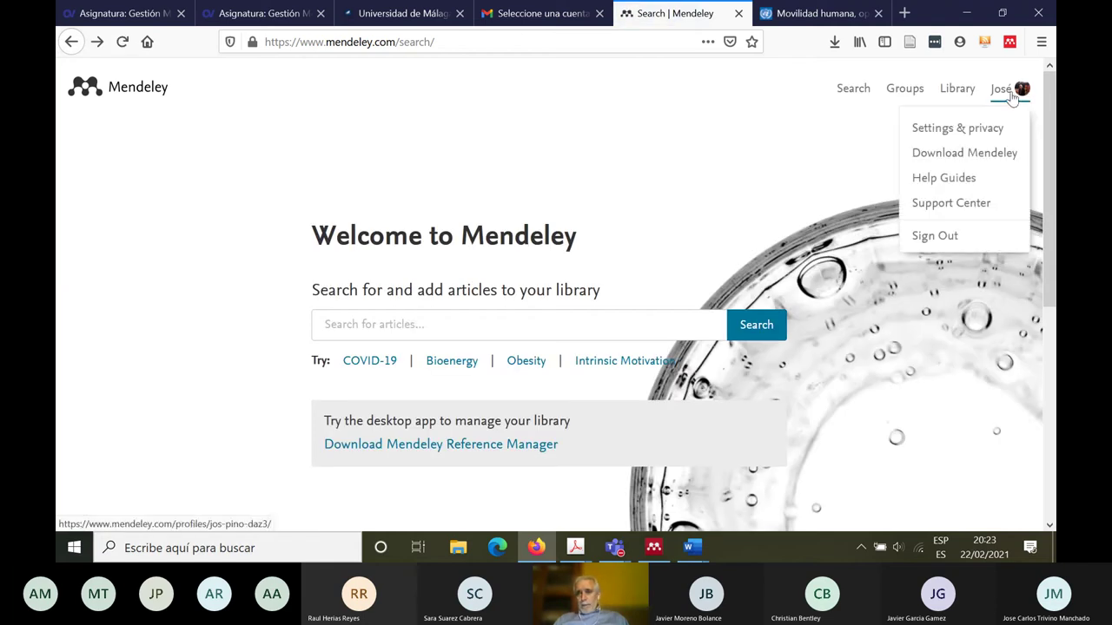
left_click(990, 163)
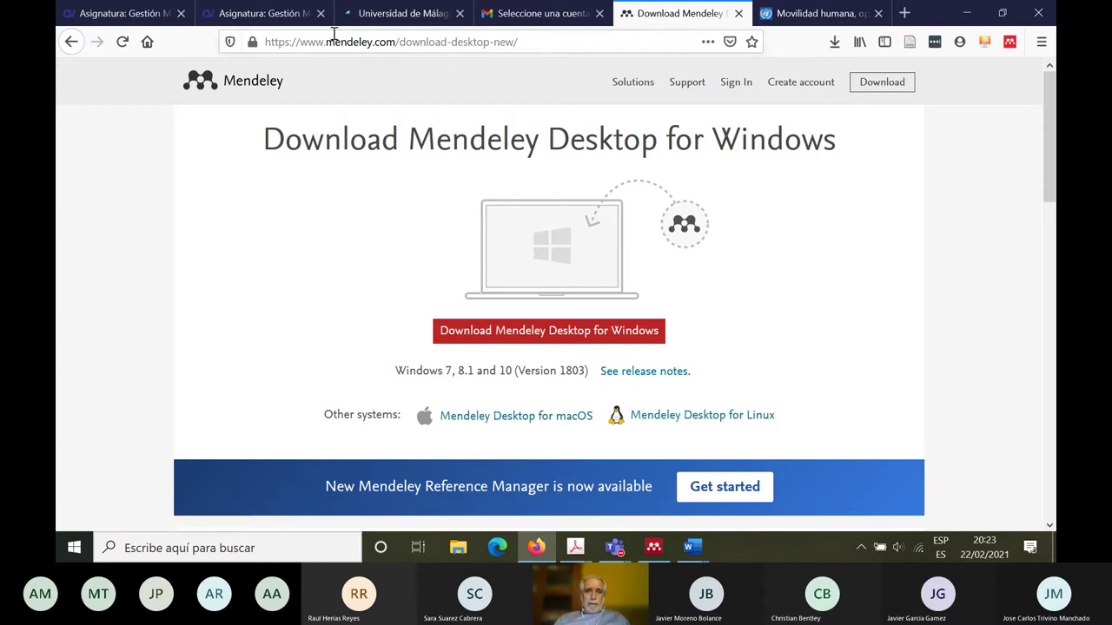
left_click(276, 19)
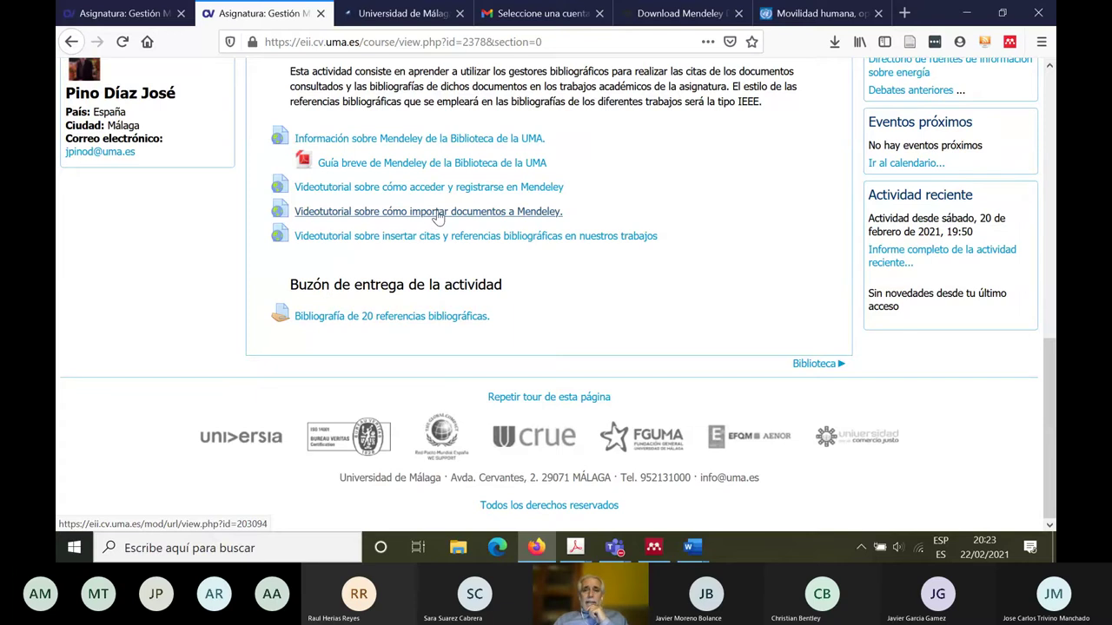
Step: In Mendeley, try Add Files and the Add dropdown options, cancelling each, then check the File menu
left_click(653, 549)
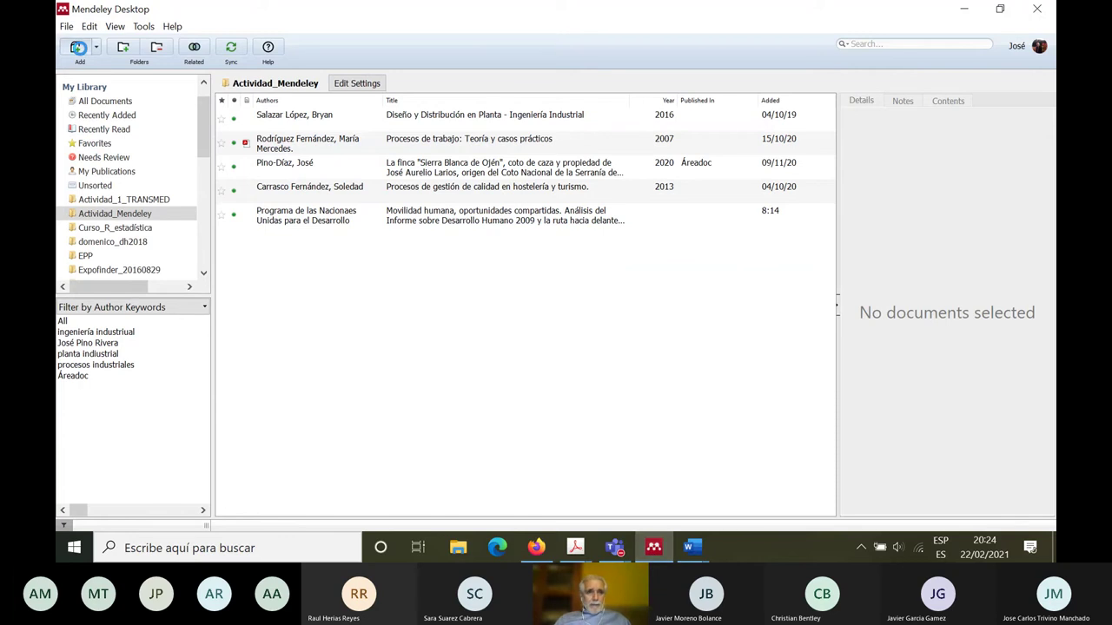
left_click(78, 47)
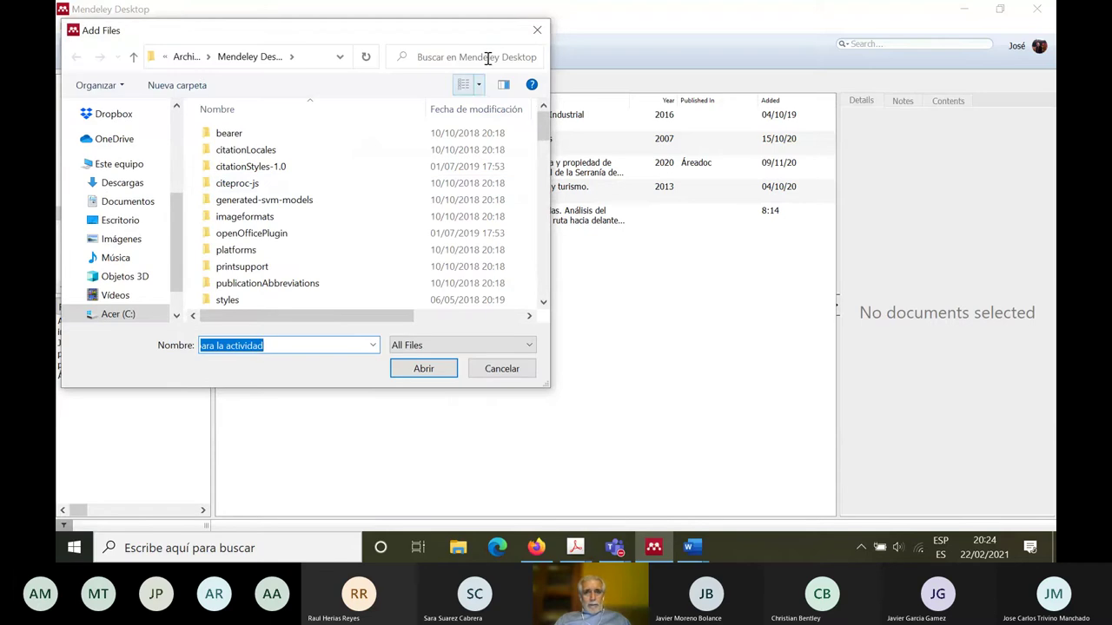
left_click(538, 31)
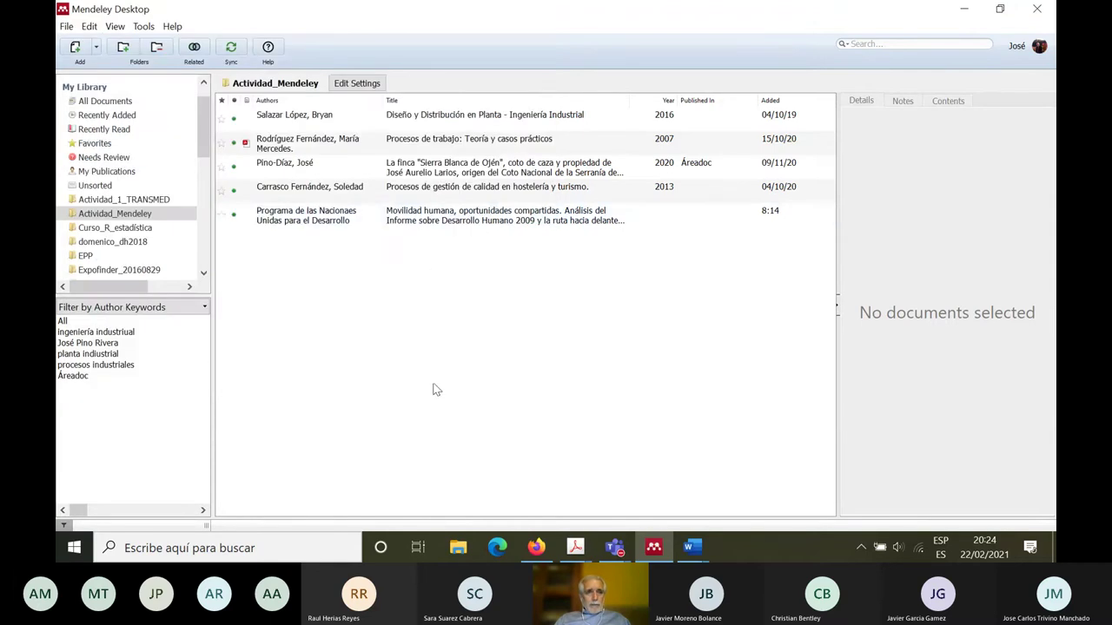
left_click(96, 47)
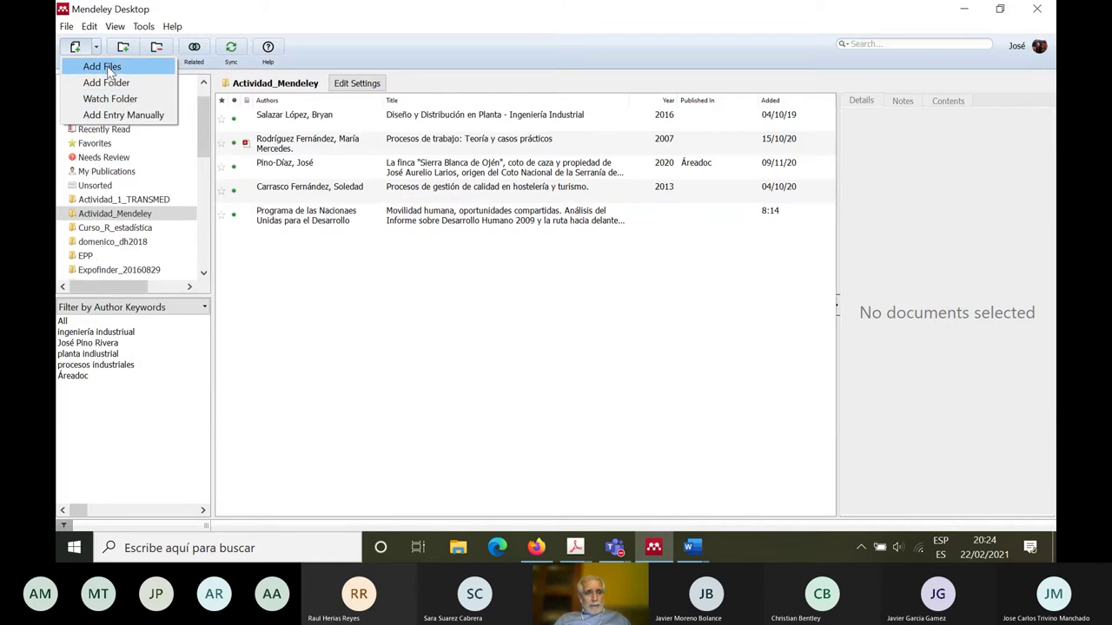
left_click(102, 67)
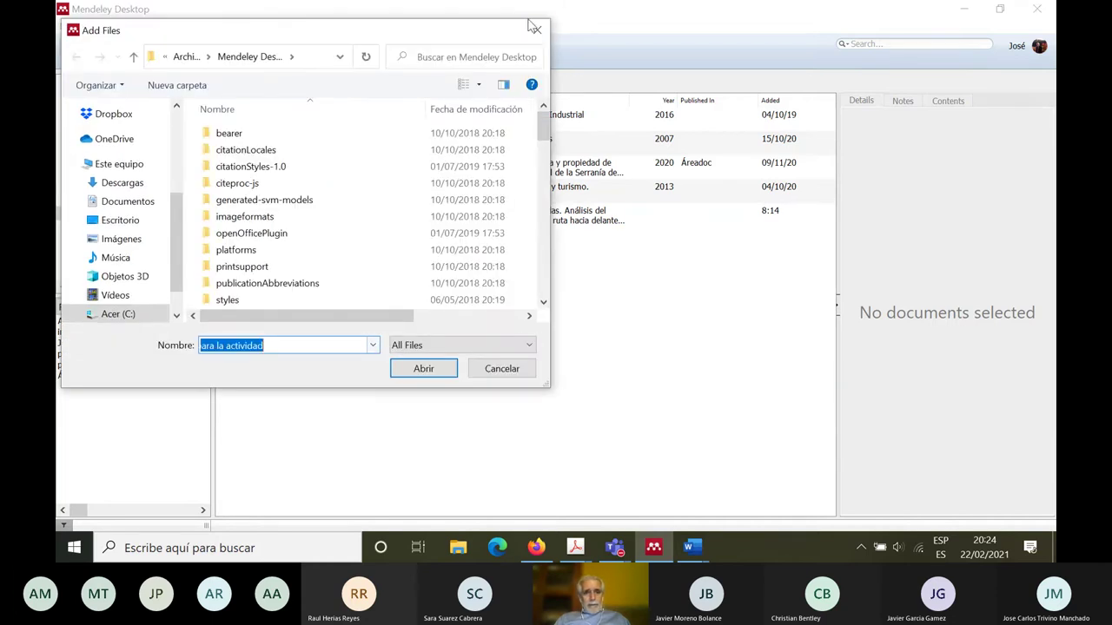
left_click(542, 41)
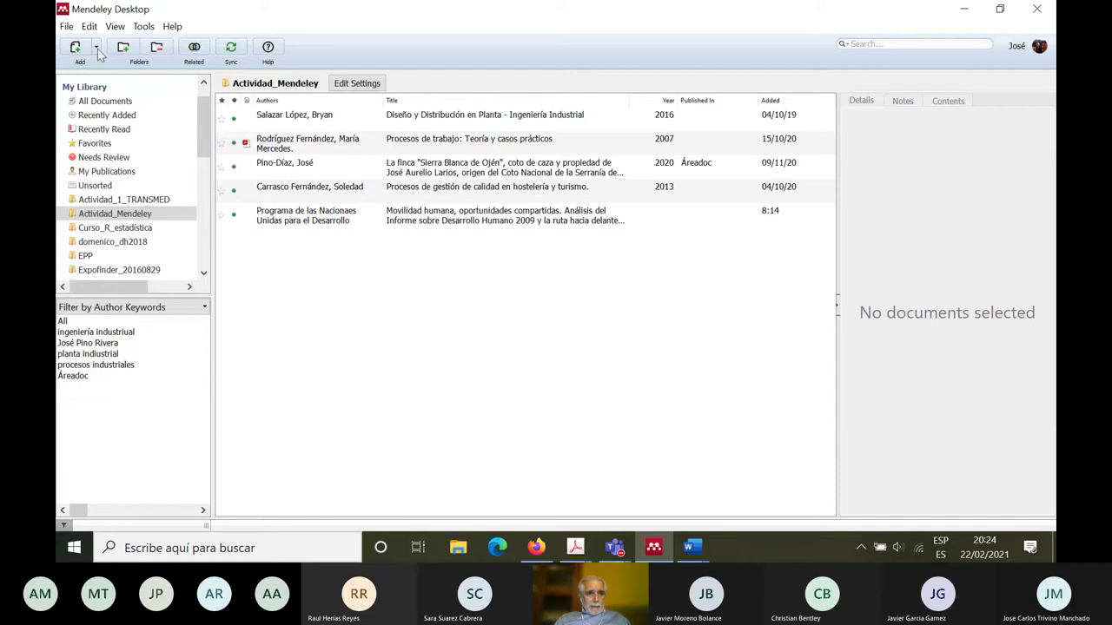
left_click(97, 49)
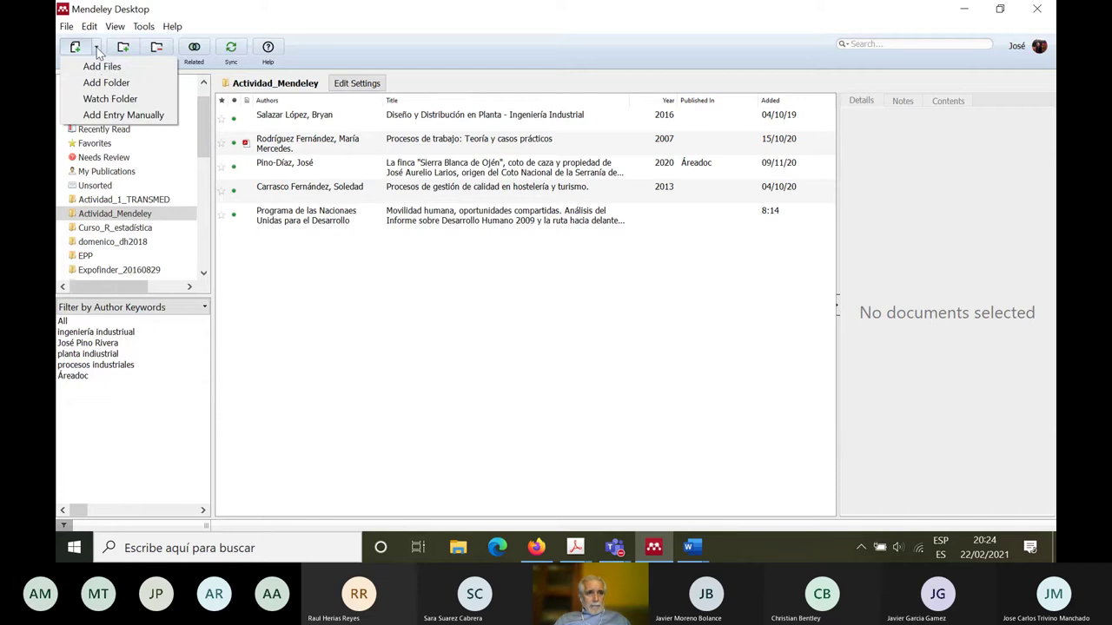
left_click(345, 297)
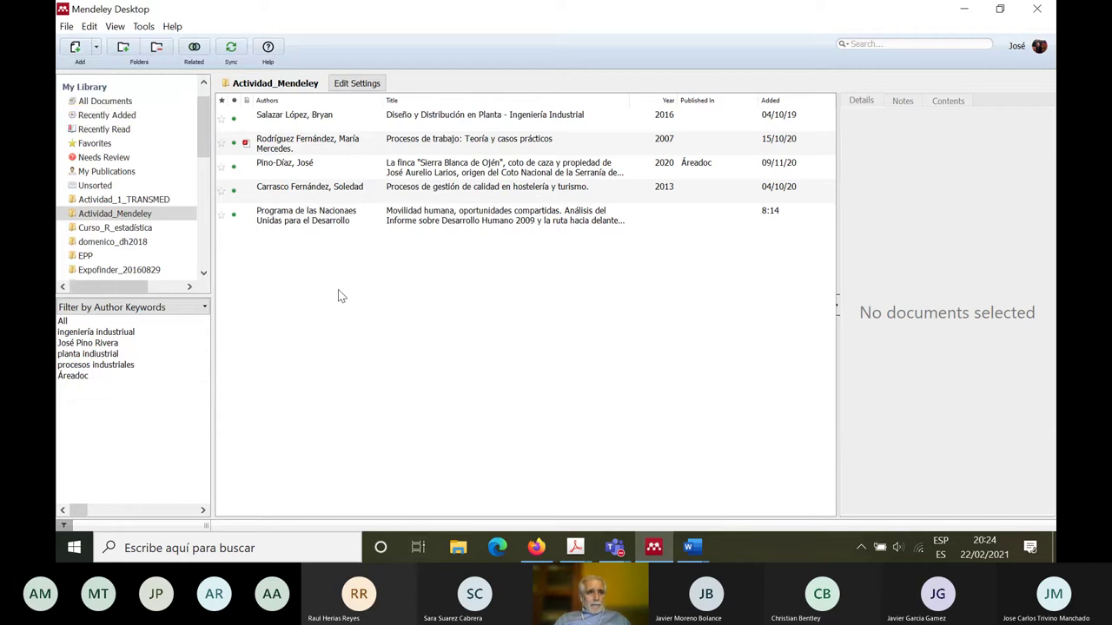
left_click(69, 28)
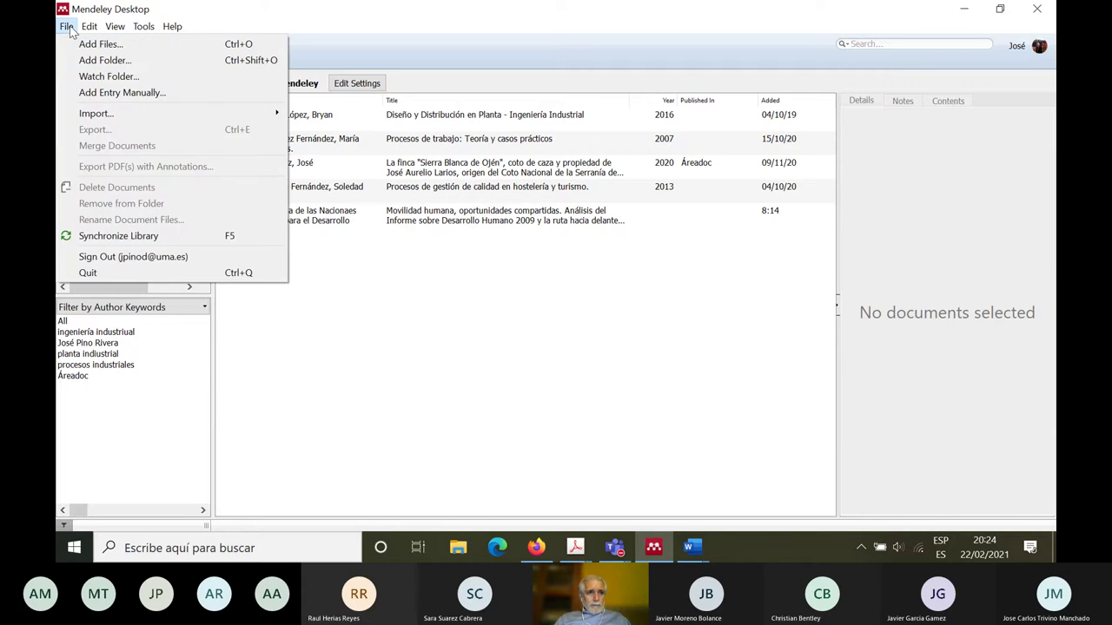
left_click(127, 93)
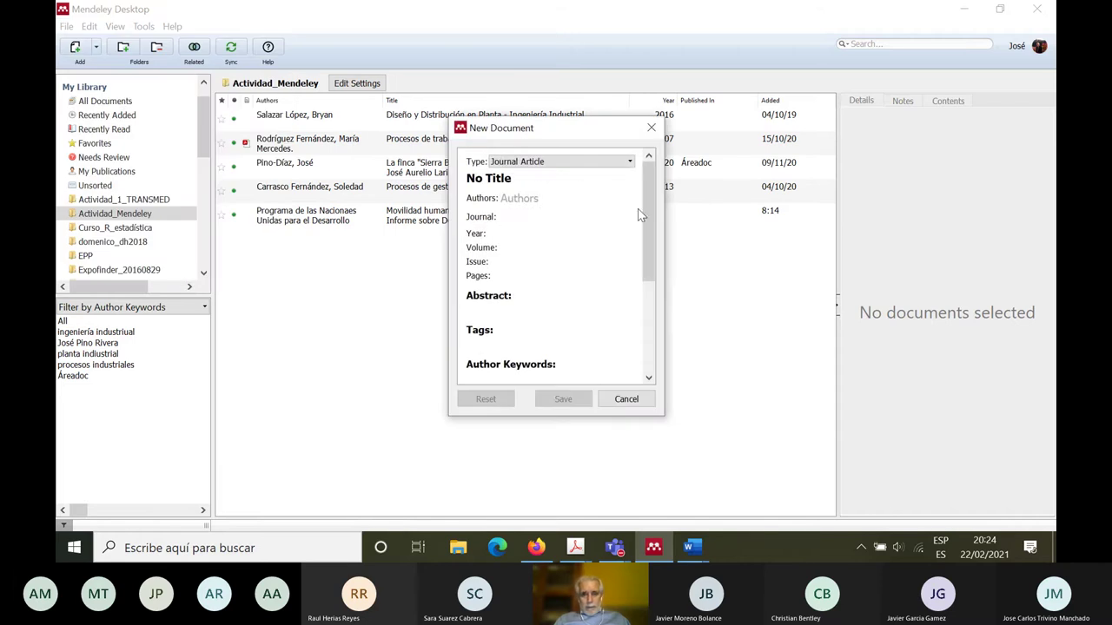
scroll(651, 200, "down", 5)
scroll(651, 200, "up", 5)
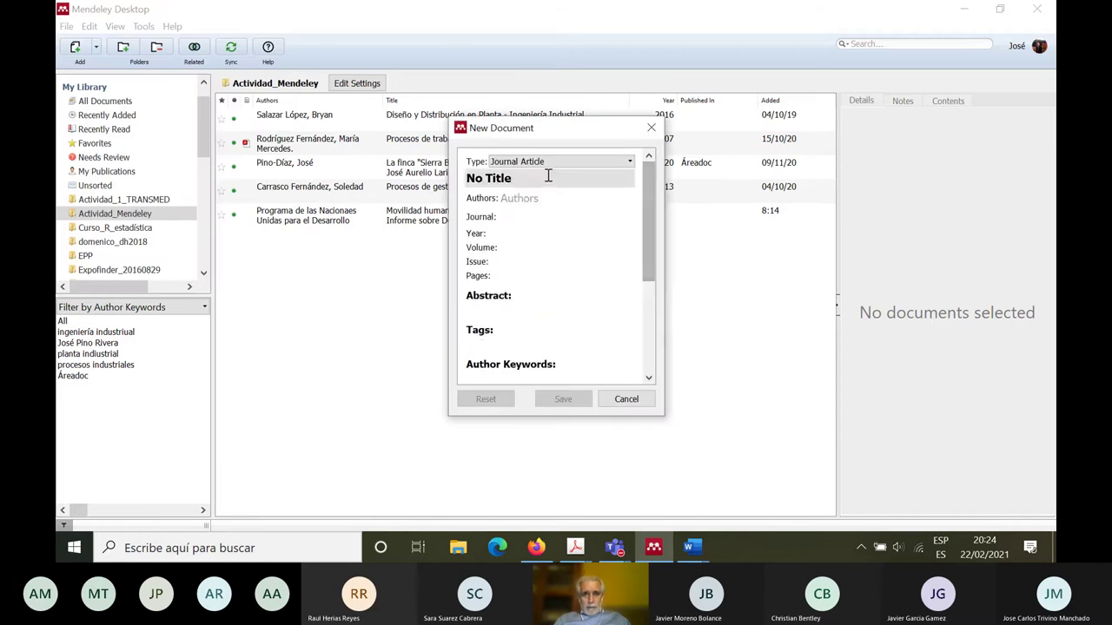
left_click(631, 162)
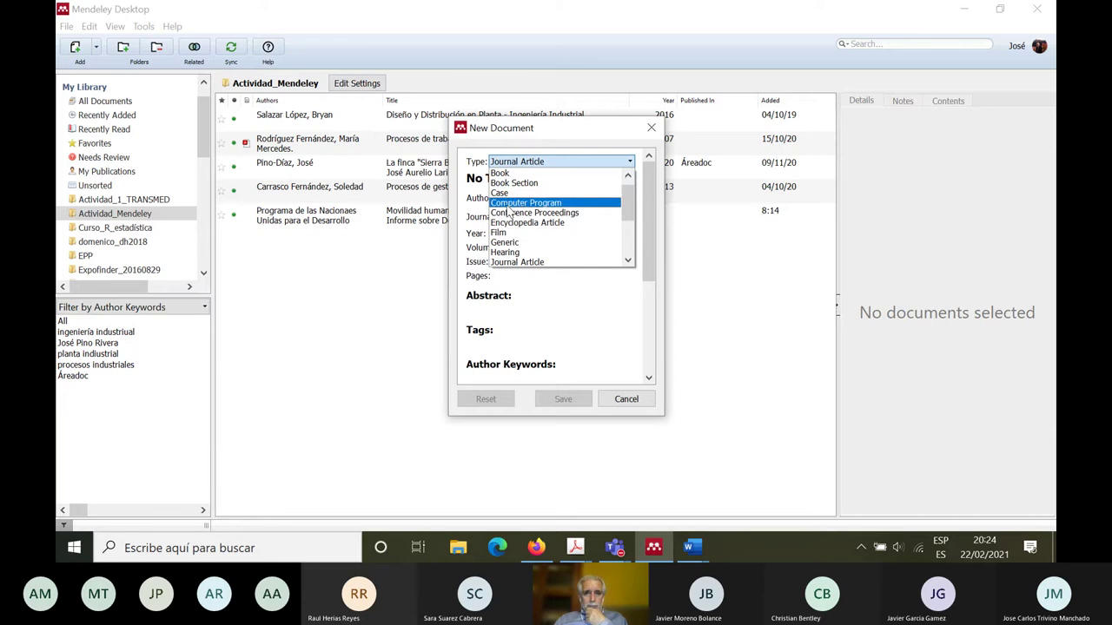
left_click_drag(623, 205, 627, 257)
left_click(540, 253)
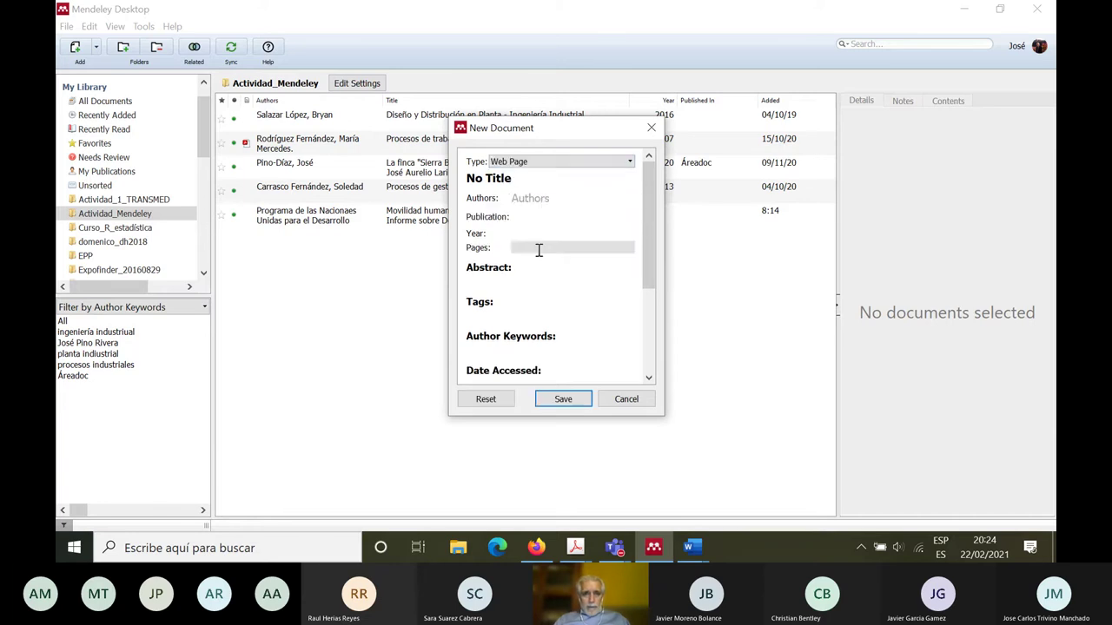
left_click_drag(524, 178, 453, 175)
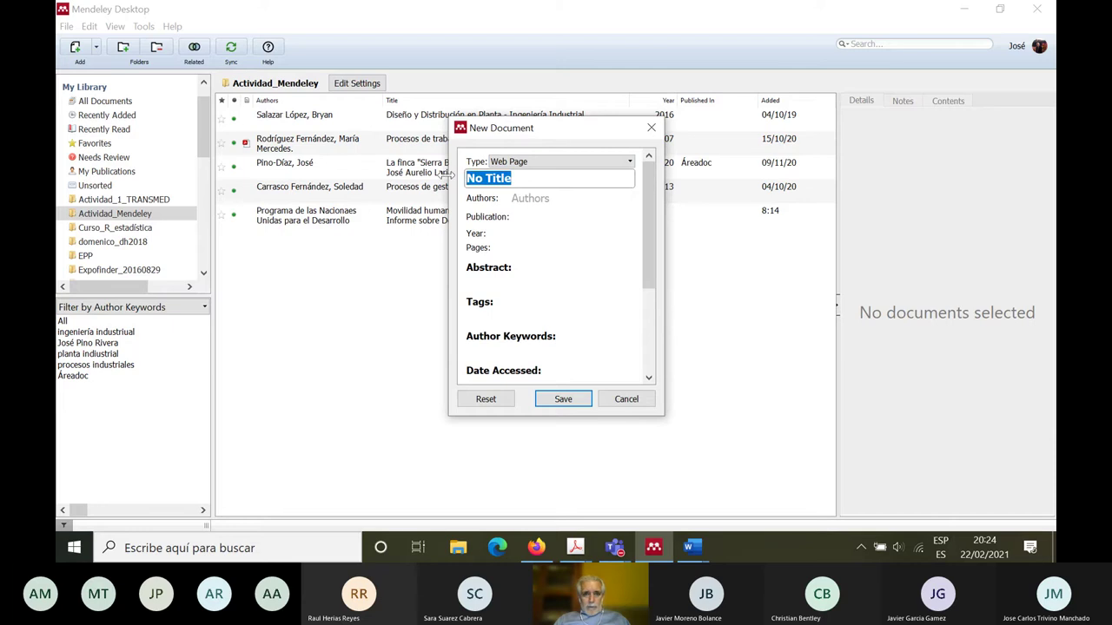
left_click(517, 199)
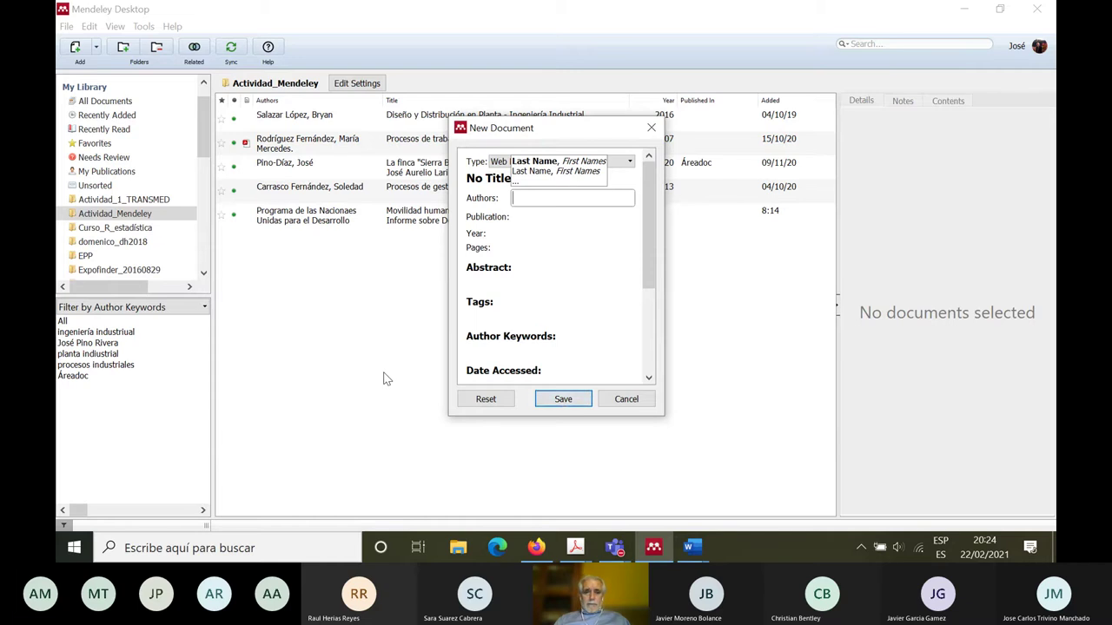
left_click(653, 128)
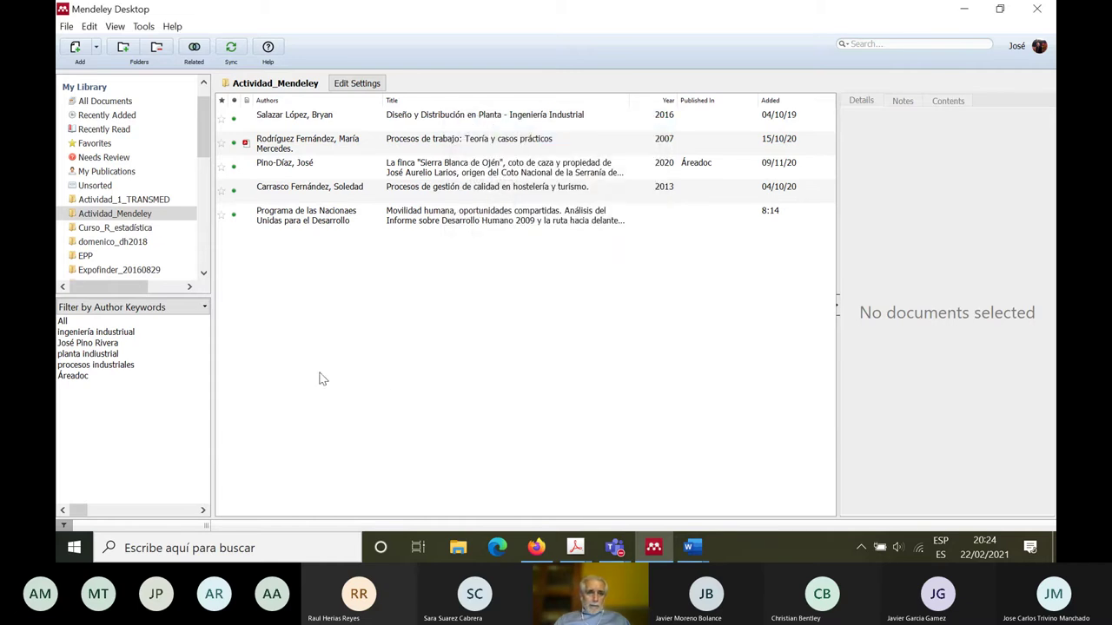
Step: Switch from All Documents to Recently Added and briefly select the Movilidad humana report
left_click(104, 102)
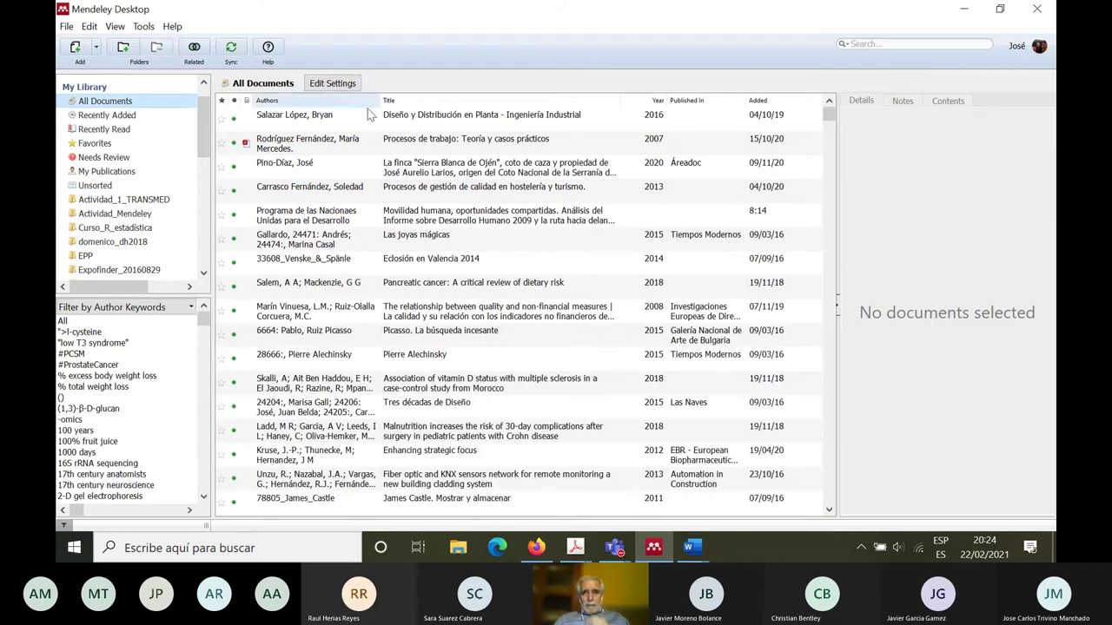
left_click(115, 117)
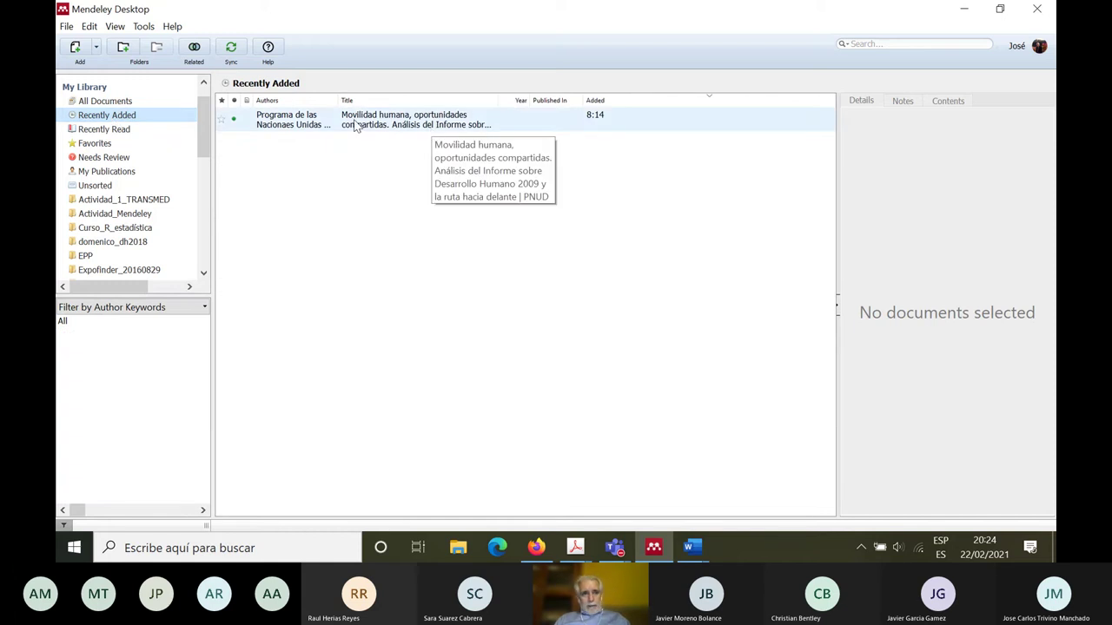
left_click_drag(355, 122, 144, 216)
left_click(341, 180)
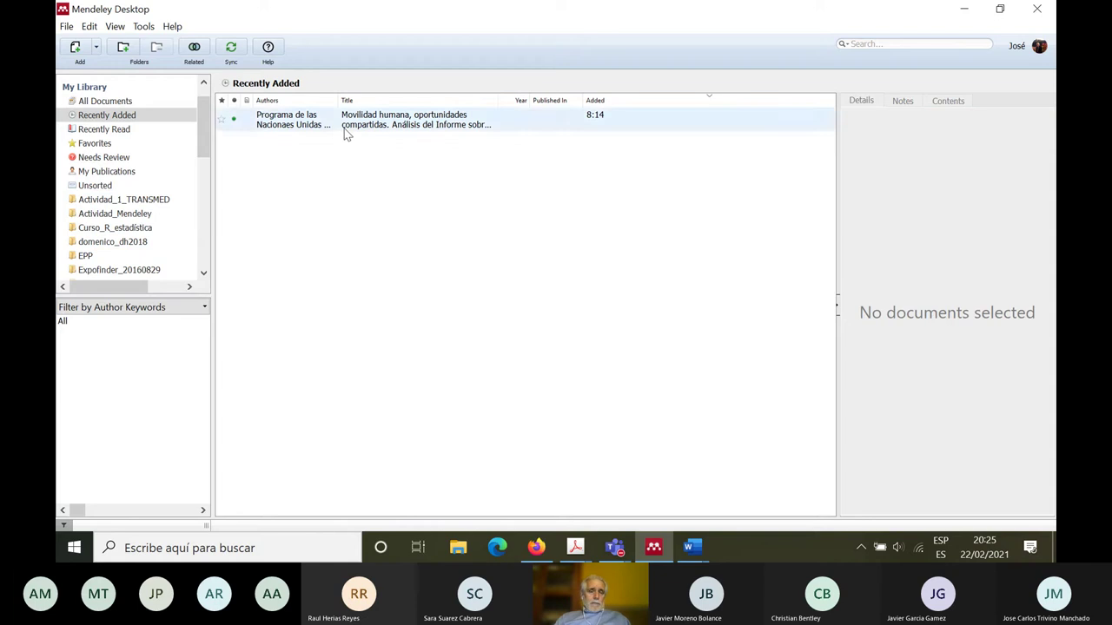
Step: Browse the Edit and File menu commands without choosing any
left_click(90, 26)
mouse_move(69, 27)
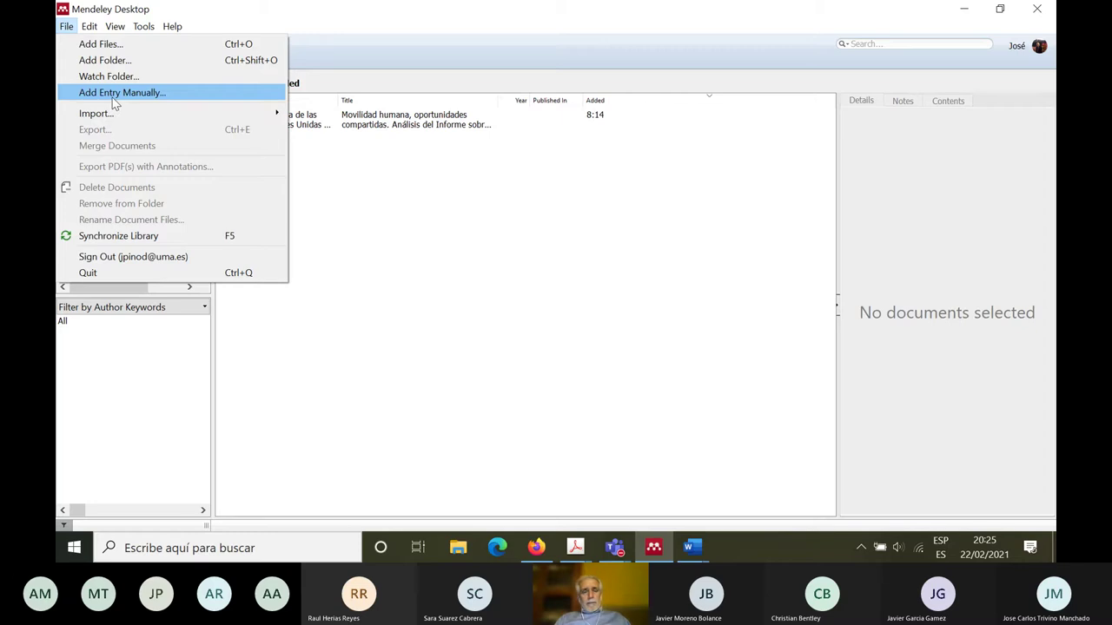
left_click(451, 282)
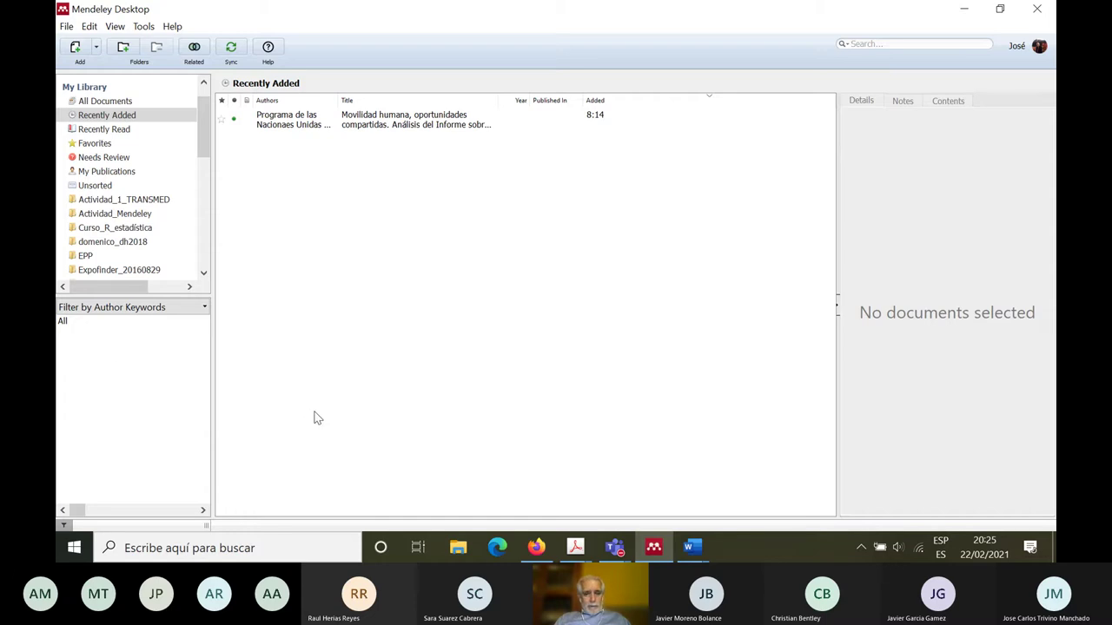
Step: Through File > Add Files, browse to Documentos > UMA 2020-2021 > ASIGNATURAS_2020-2021 > AO > Recursos
left_click(67, 28)
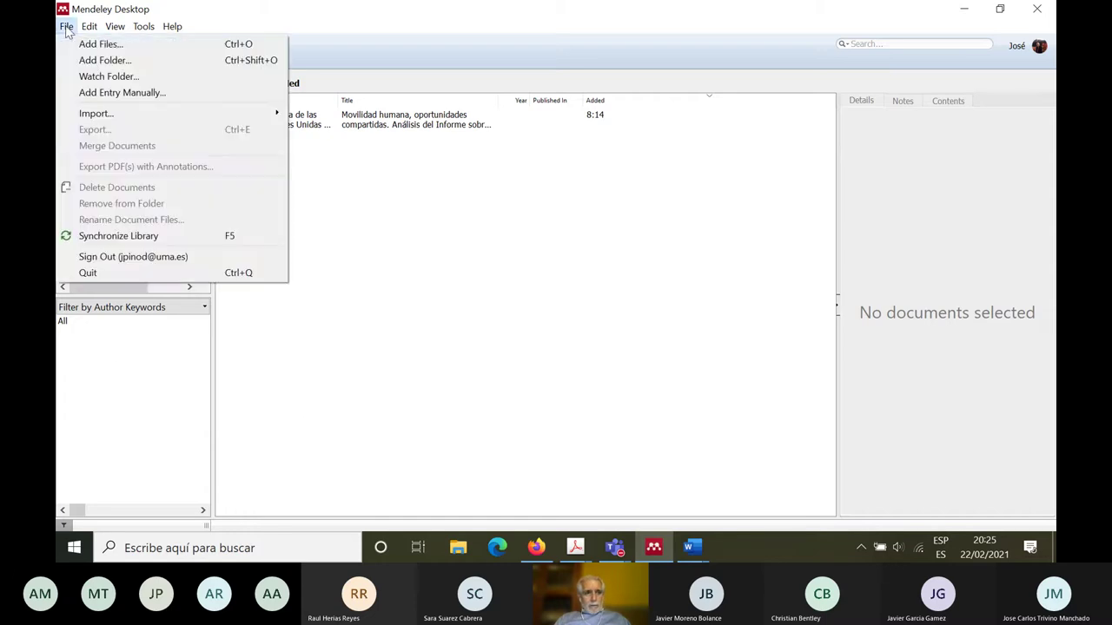
left_click(92, 45)
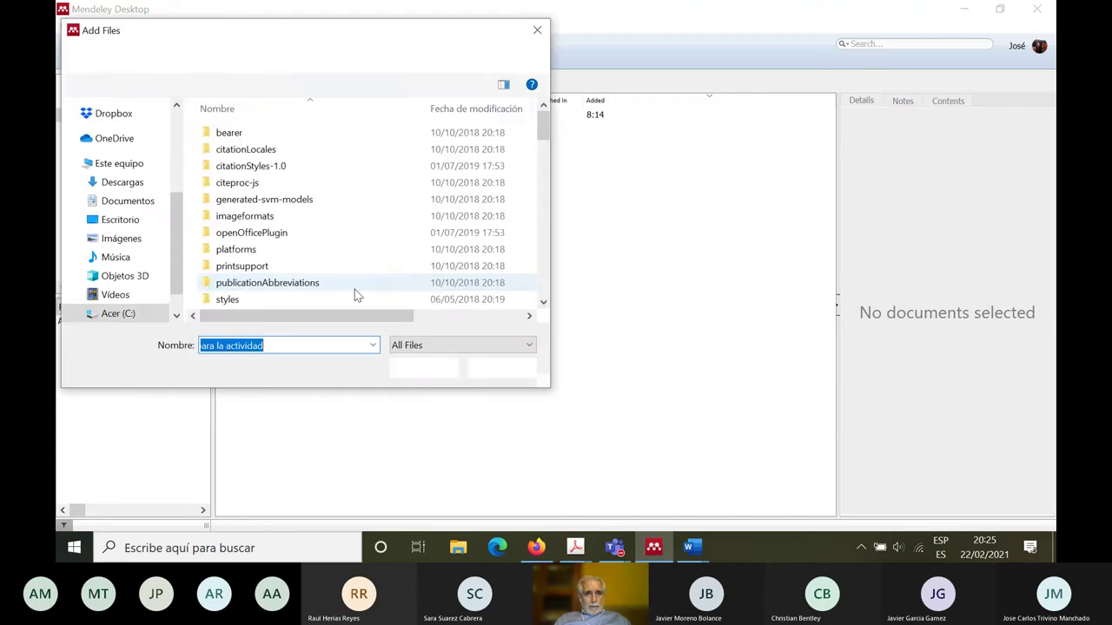
left_click_drag(543, 122, 544, 112)
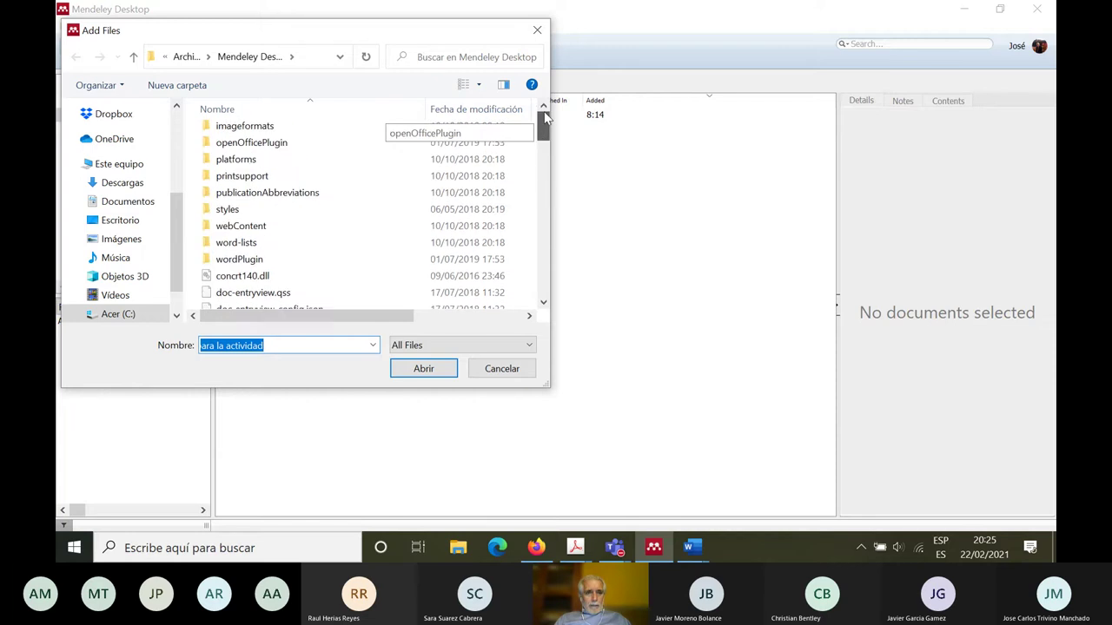
left_click(130, 205)
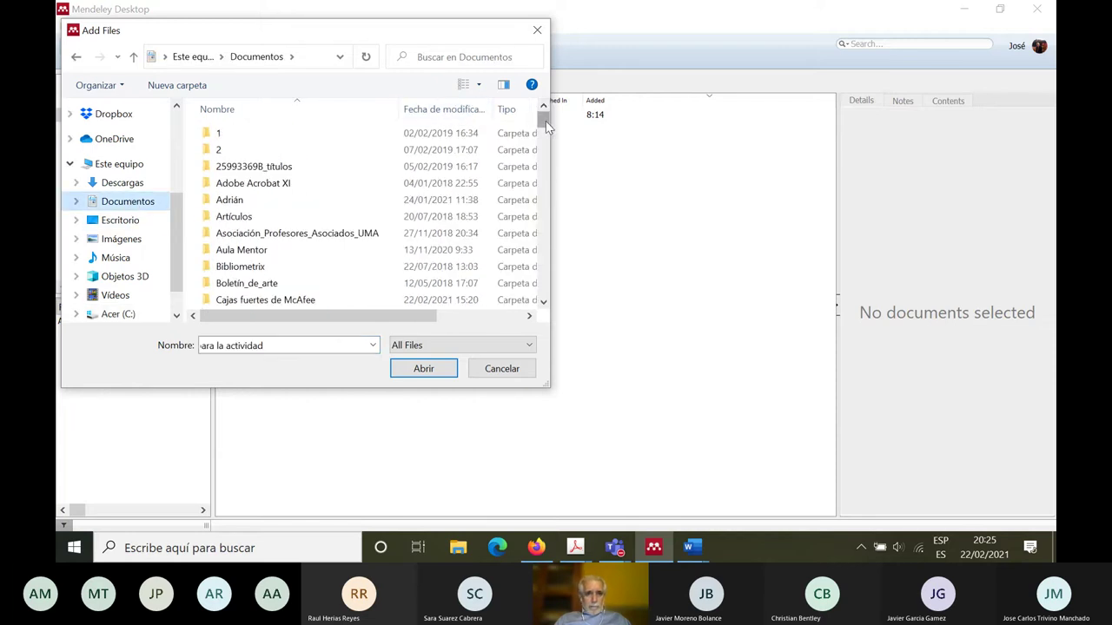
left_click_drag(544, 124, 544, 223)
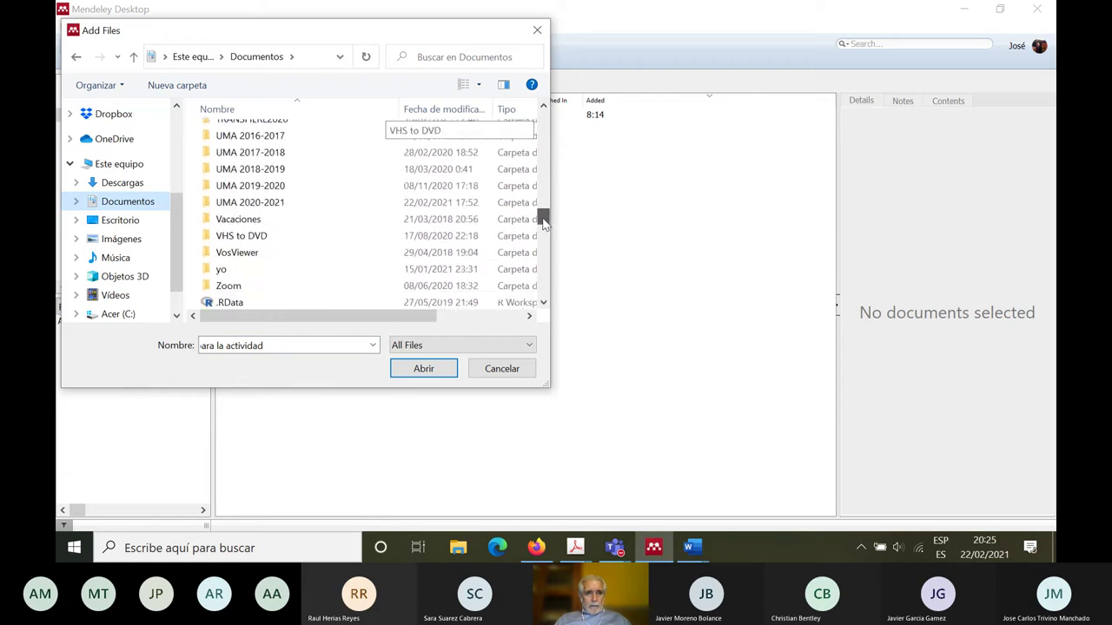
double_click(292, 209)
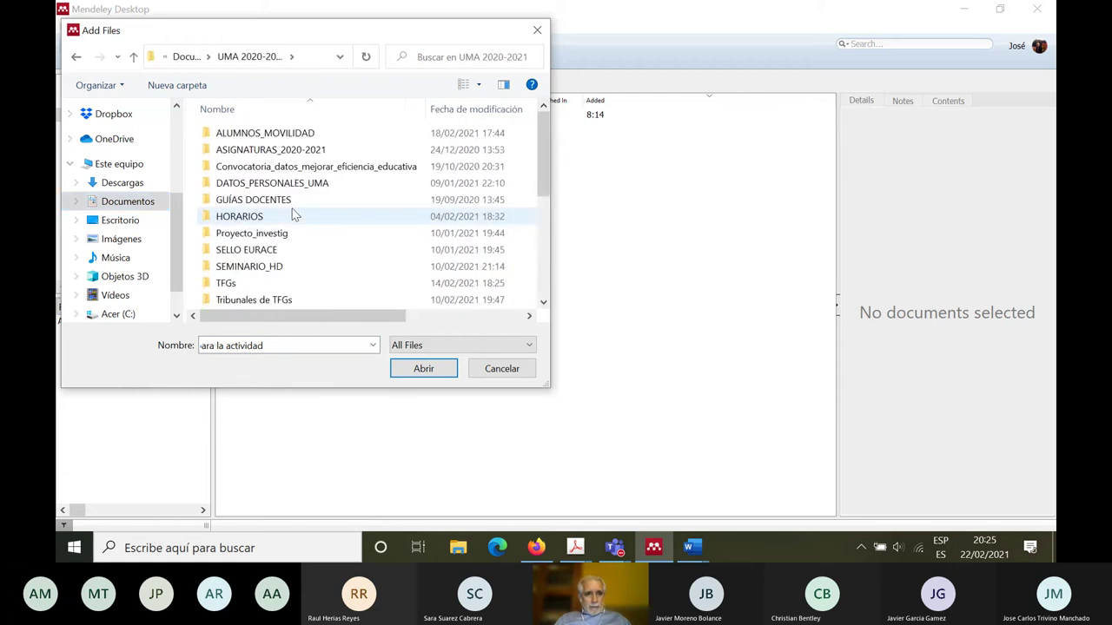
double_click(265, 151)
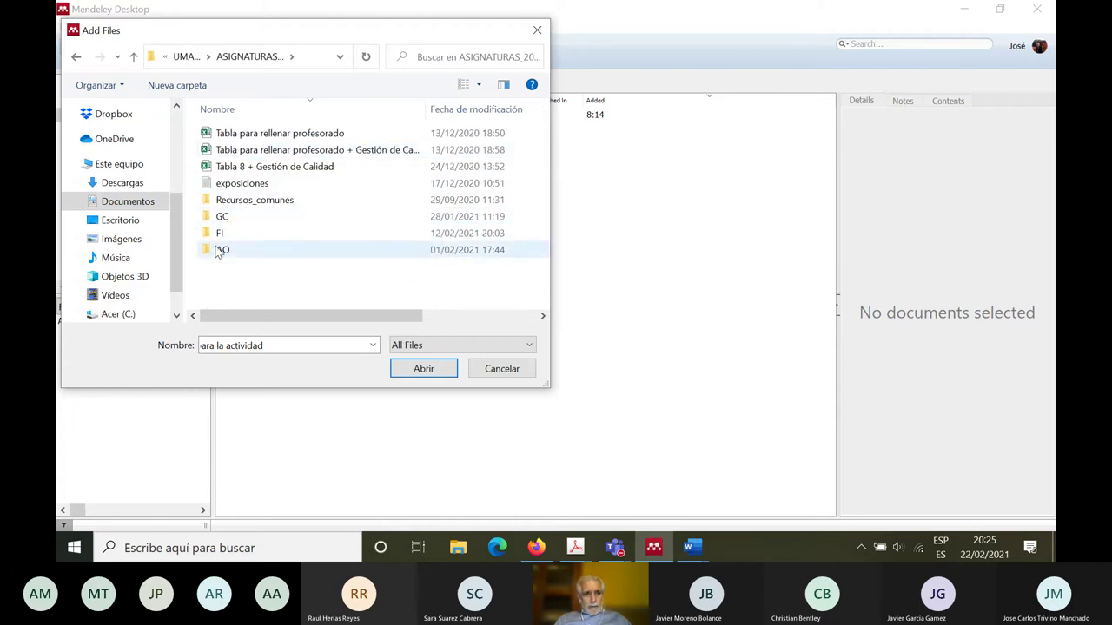
double_click(220, 251)
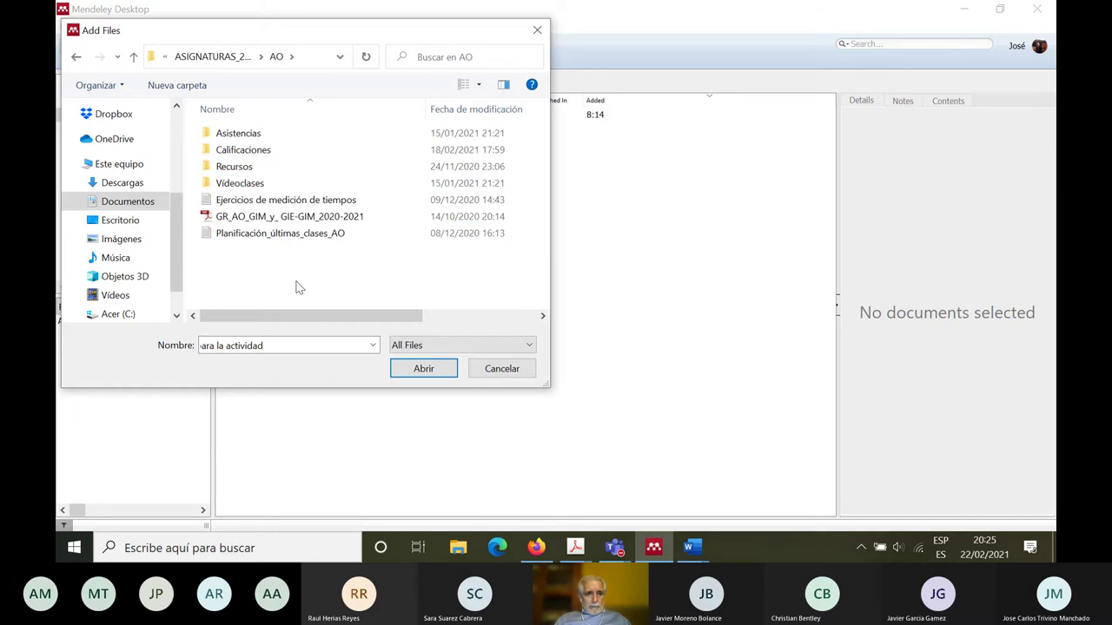
double_click(228, 167)
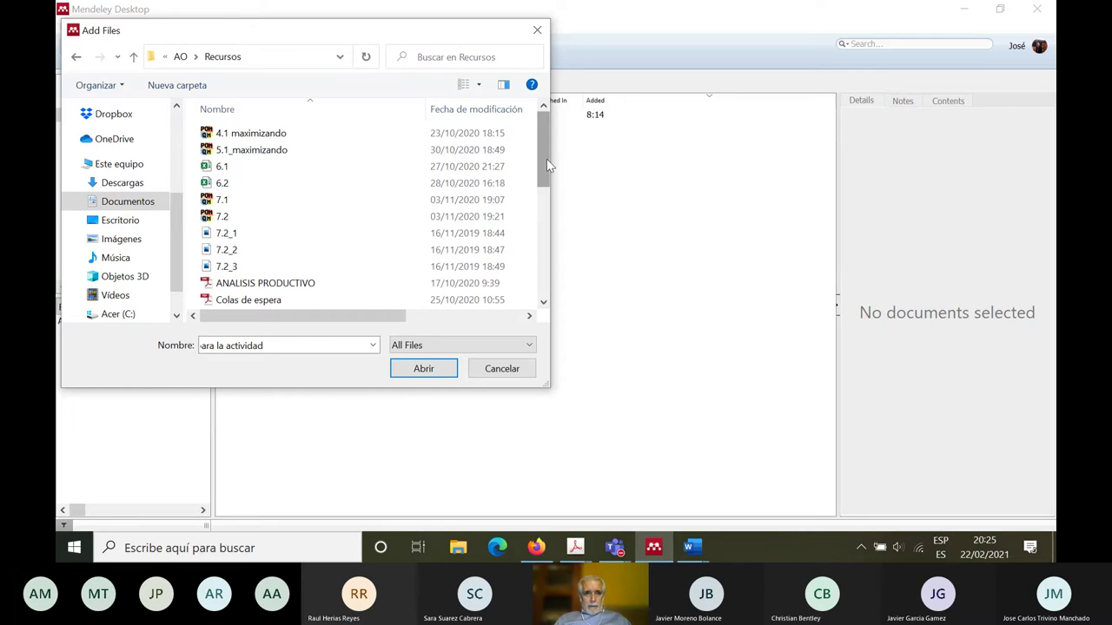
left_click_drag(547, 159, 539, 264)
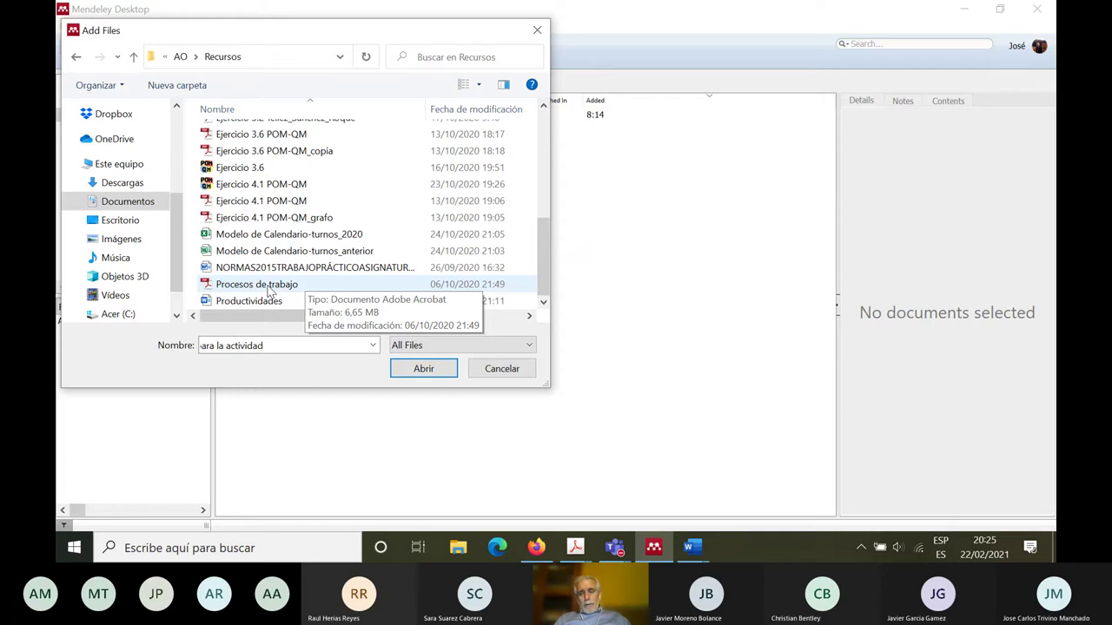
left_click(230, 291)
left_click_drag(227, 291, 645, 289)
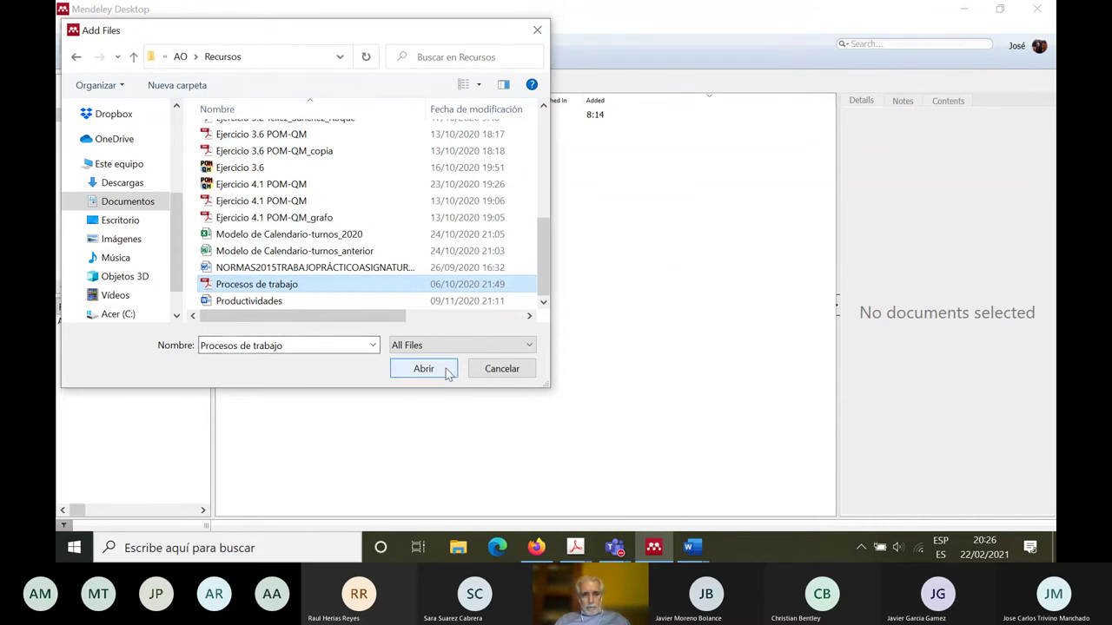
left_click(442, 368)
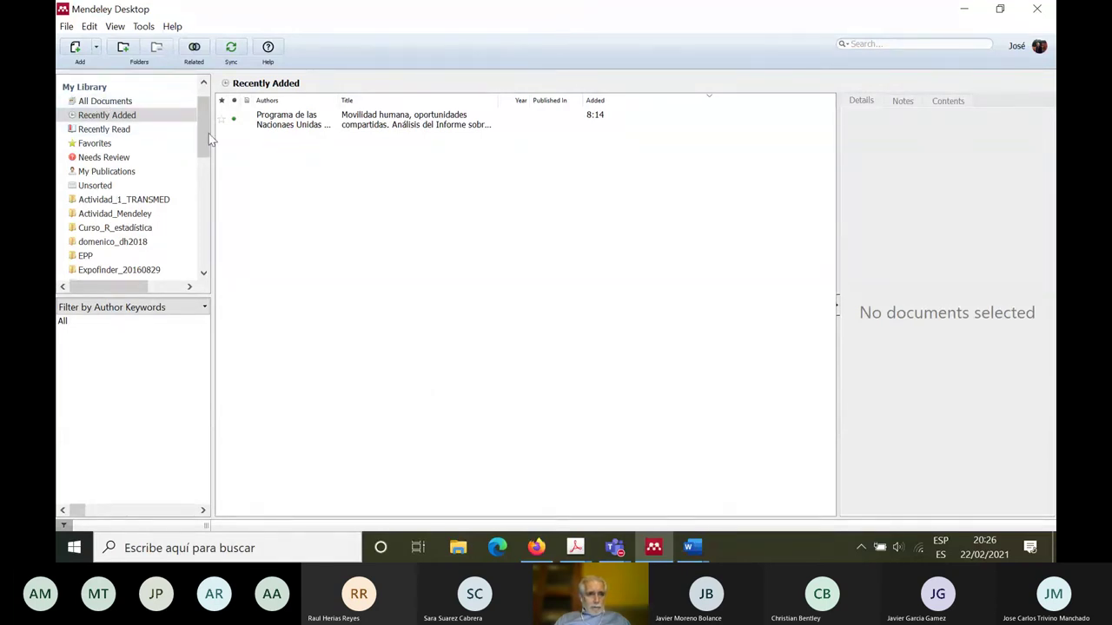
Step: Import the ANALISIS PRODUCTIVO PDF and view the new TAREA article's details
left_click(77, 48)
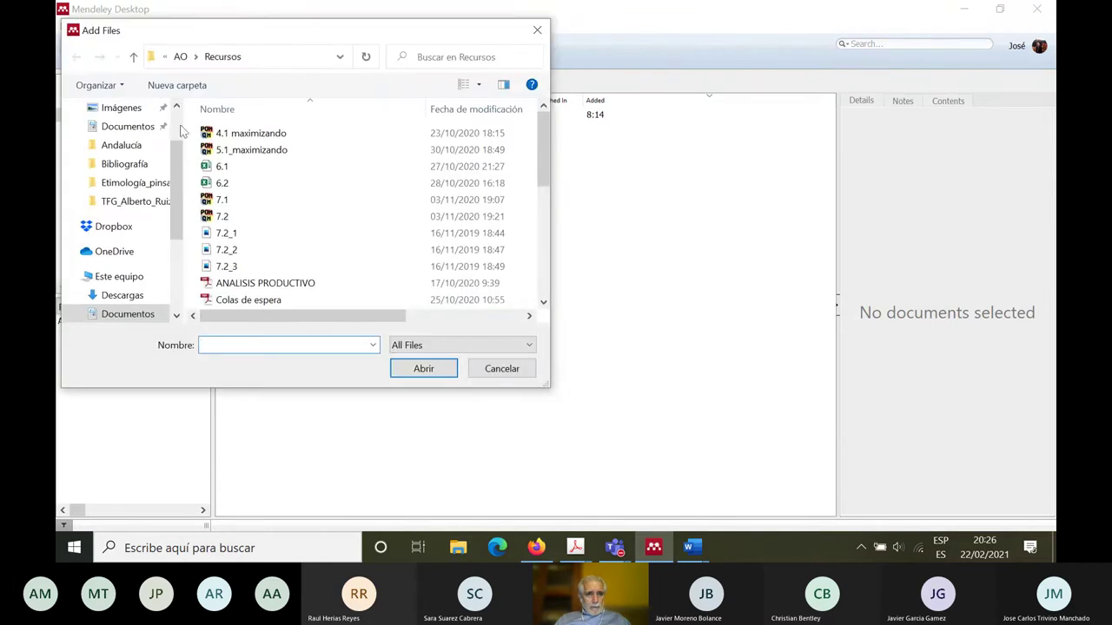
left_click(236, 291)
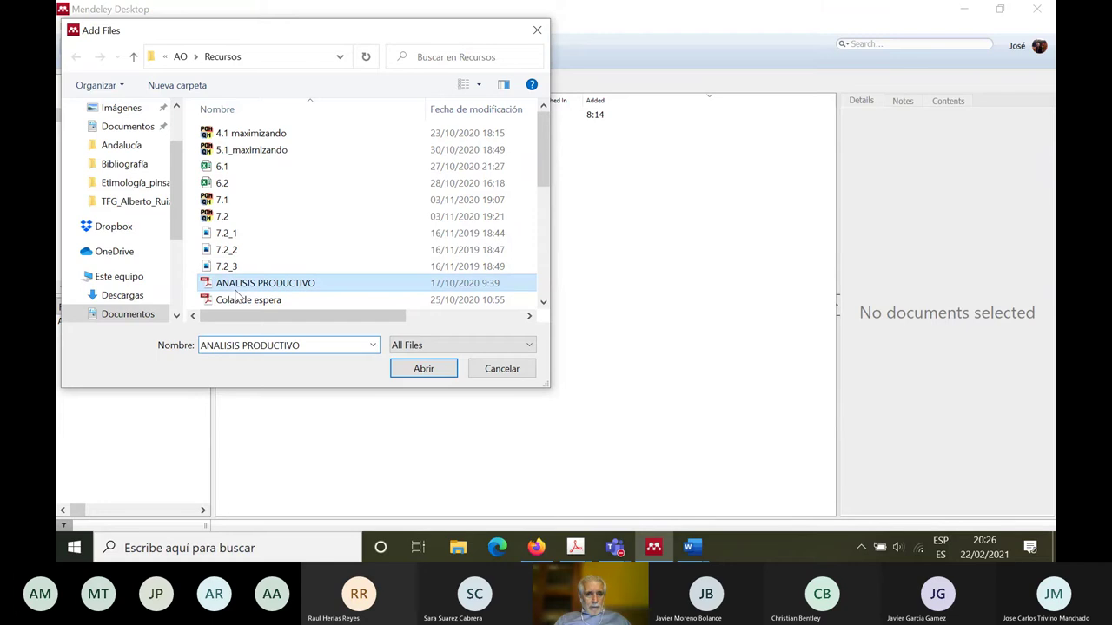
left_click(408, 372)
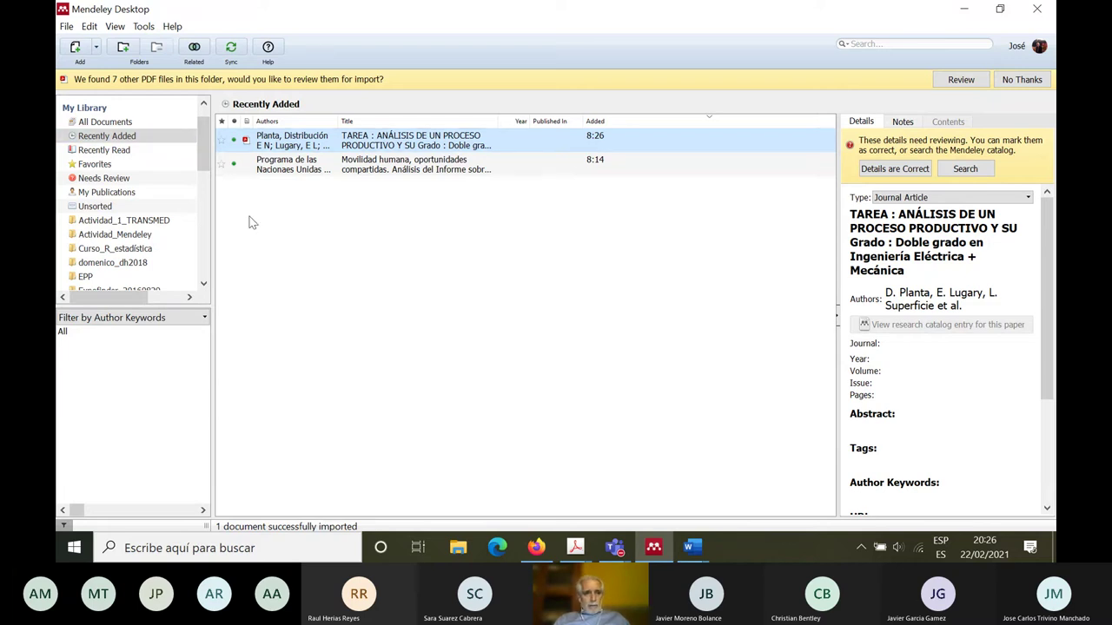
left_click(292, 251)
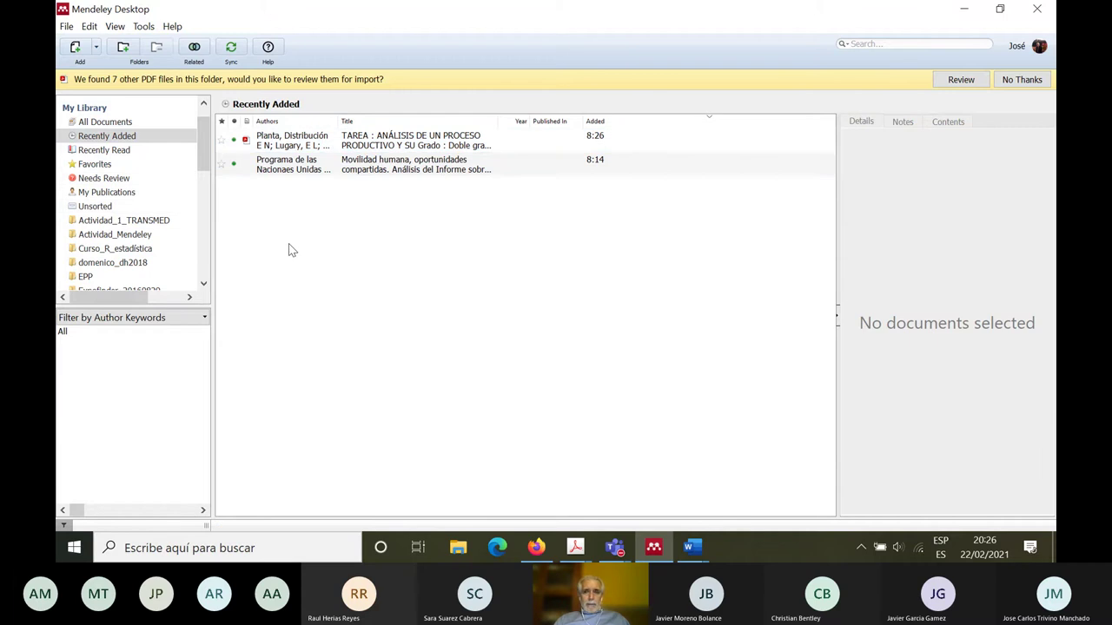
left_click(298, 146)
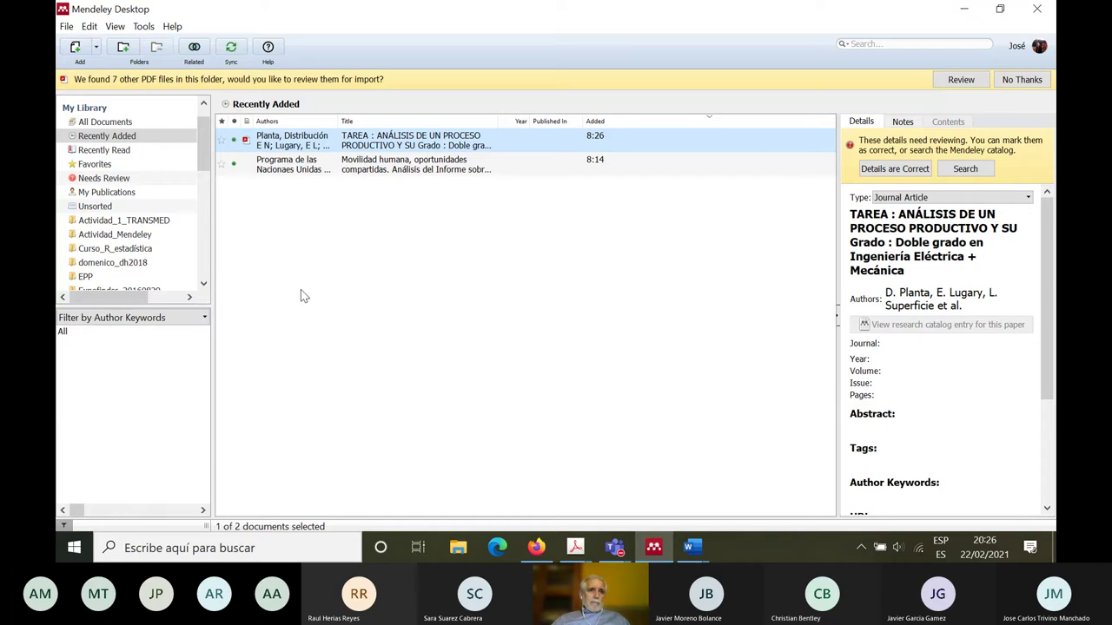
Step: Minimise Mendeley Desktop to reveal the UMA course page in Firefox
left_click(962, 10)
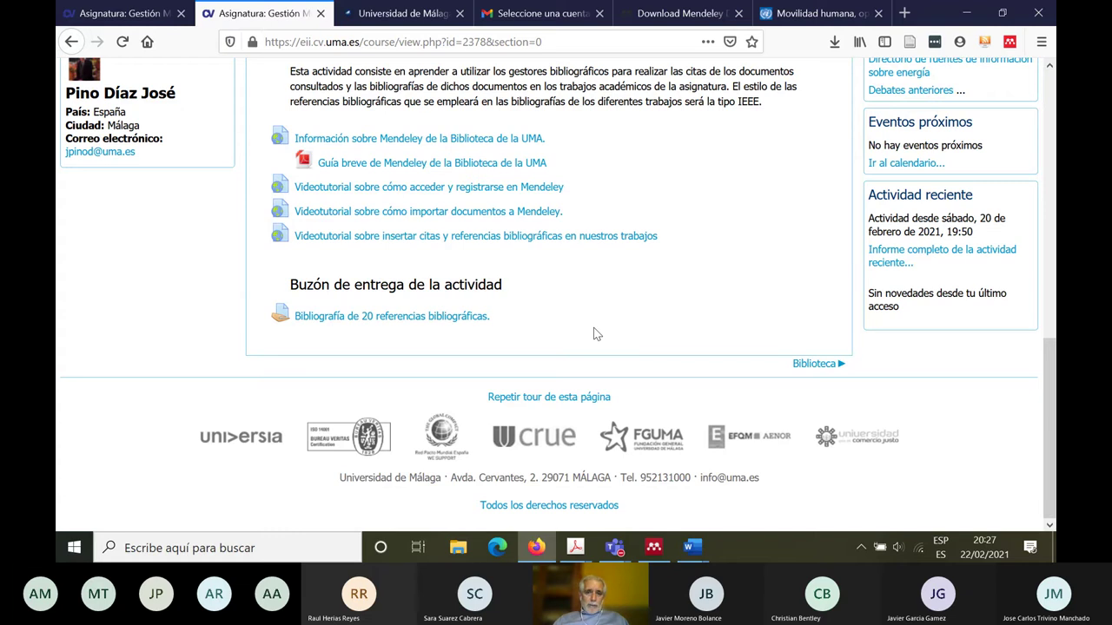
Step: Bring up Documento1, scroll over the IEEE references [1]–[5], then minimise Word
mouse_move(693, 549)
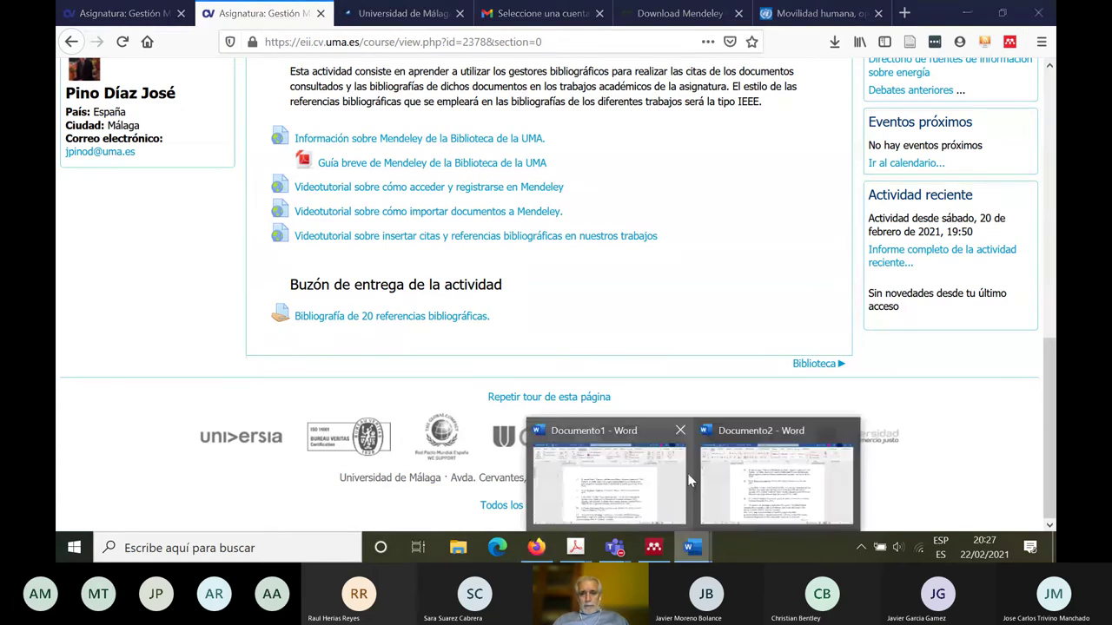
left_click(911, 483)
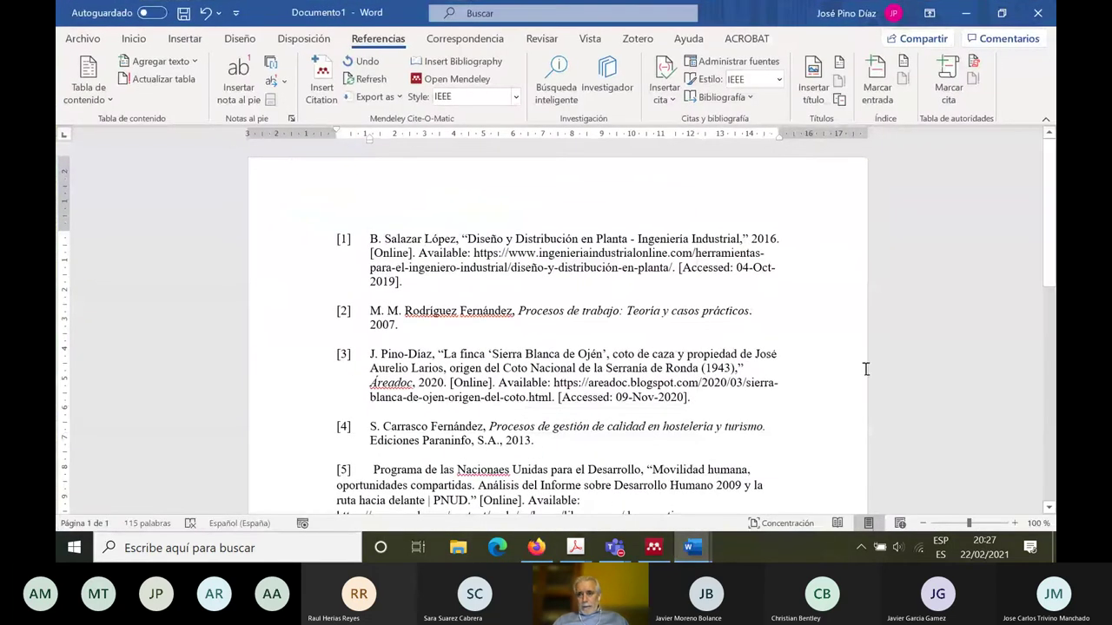
scroll(866, 369, "down", 5)
scroll(782, 304, "up", 5)
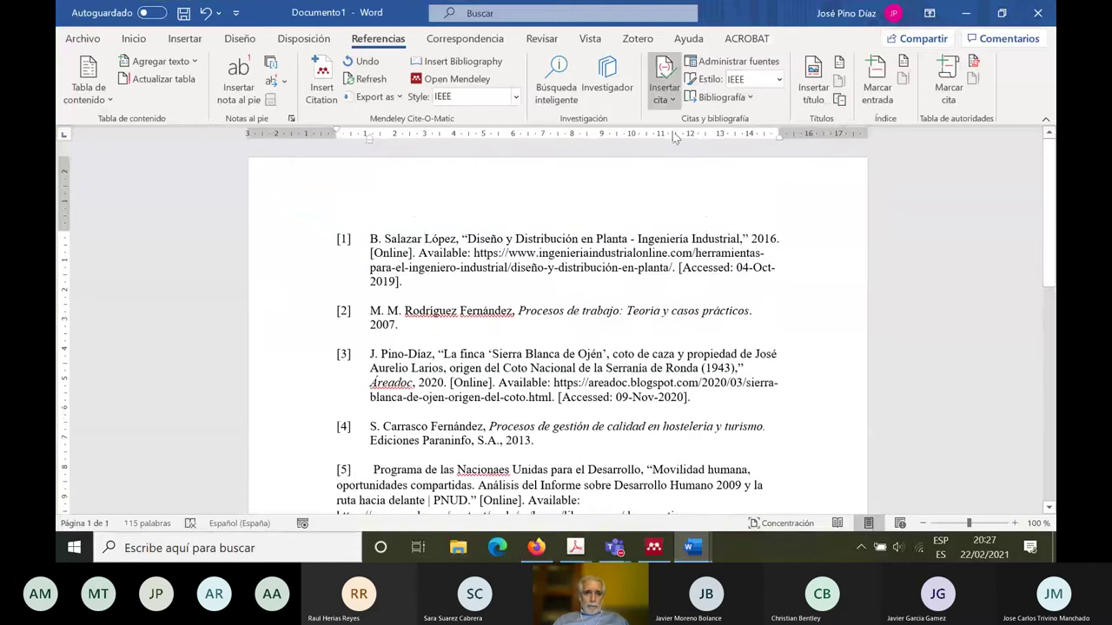
left_click(981, 12)
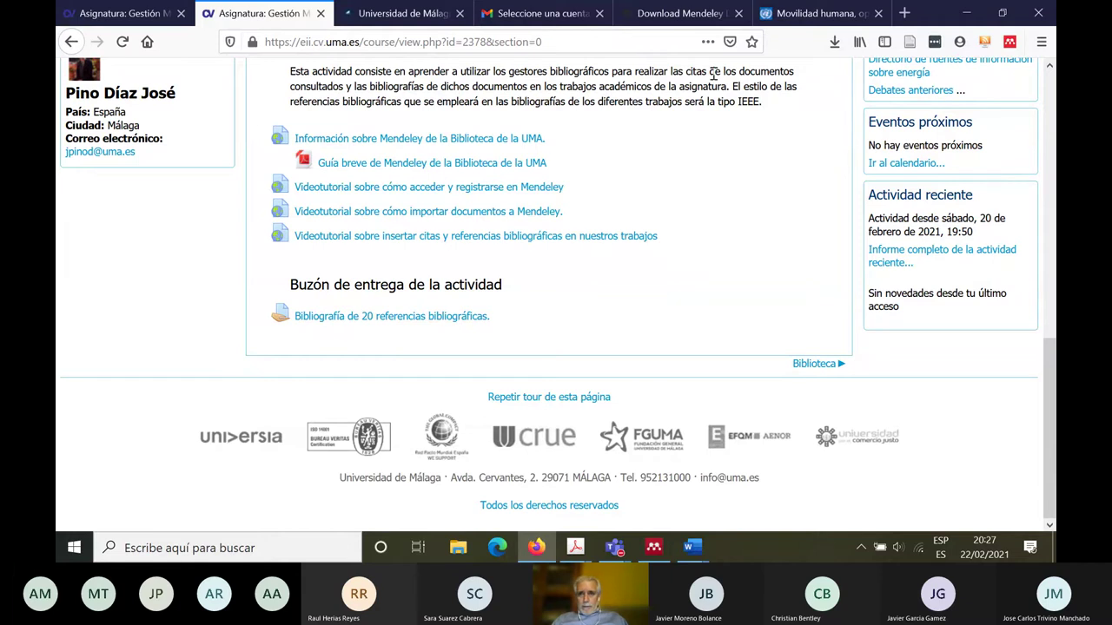
Step: Close the Movilidad humana tab, glance at the Mendeley access page, and return to the course
left_click(877, 14)
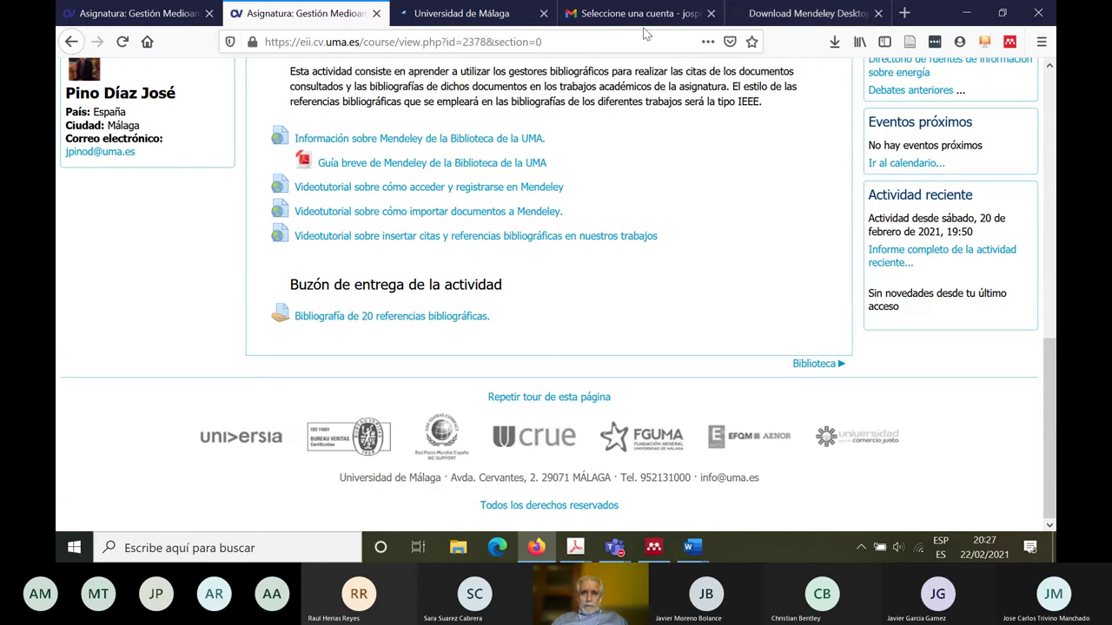
left_click(468, 14)
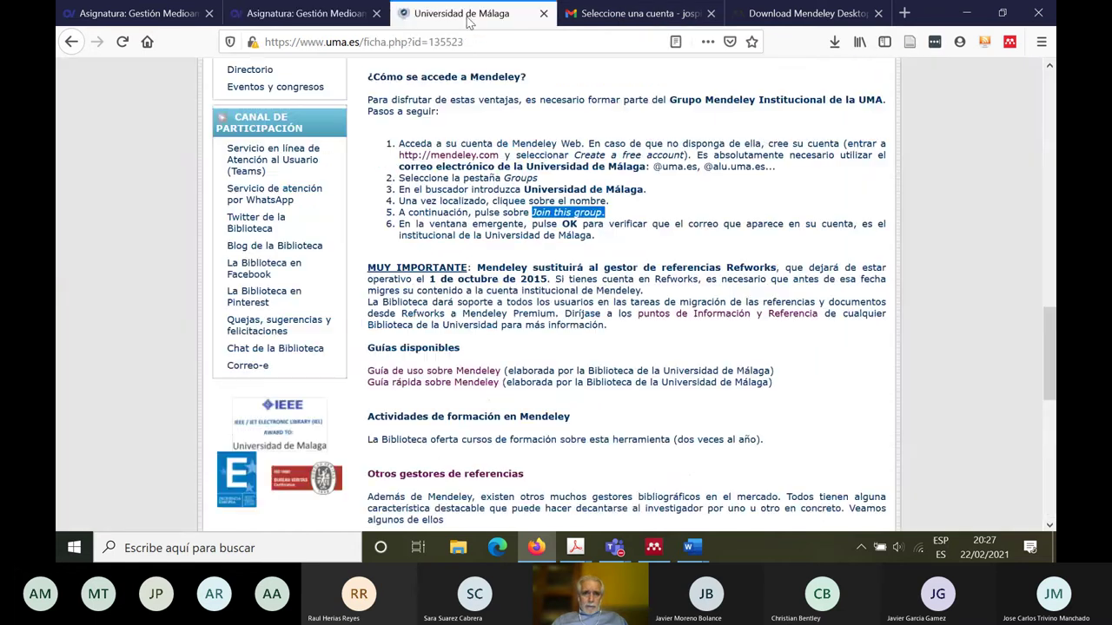
left_click(321, 15)
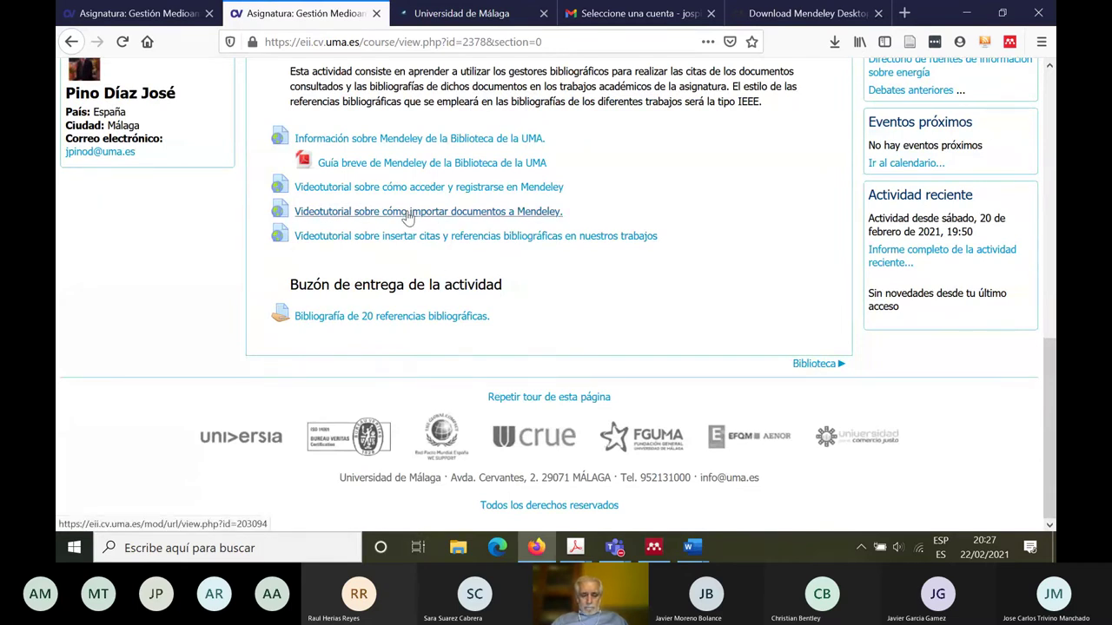
Step: Open the 'importar documentos a Mendeley' tutorial in a new tab and switch to its video
right_click(408, 217)
left_click(465, 226)
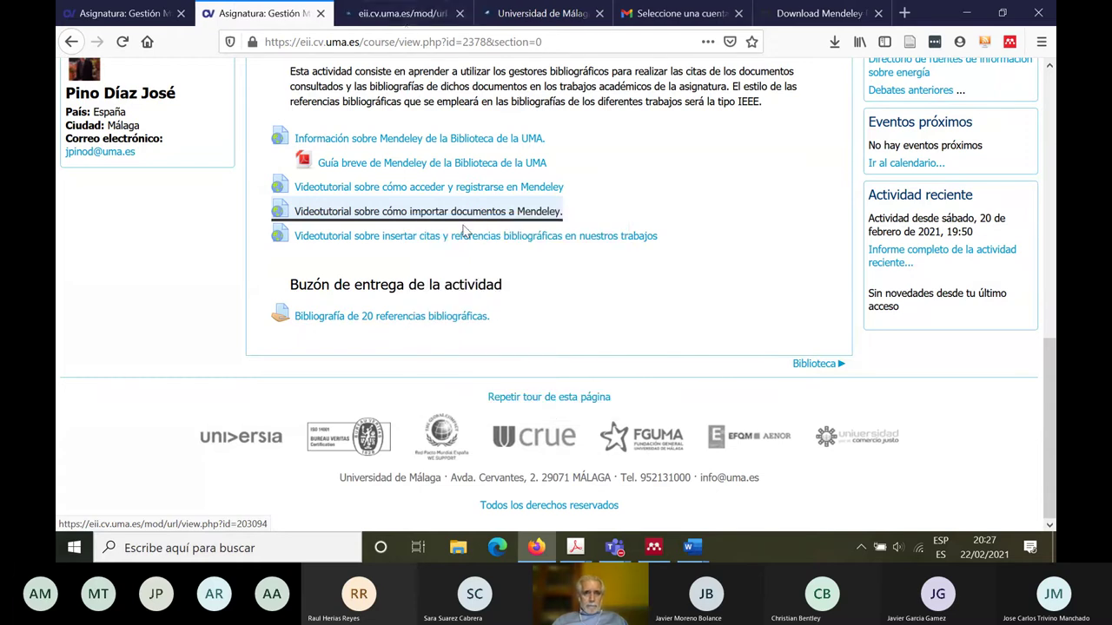
left_click(401, 15)
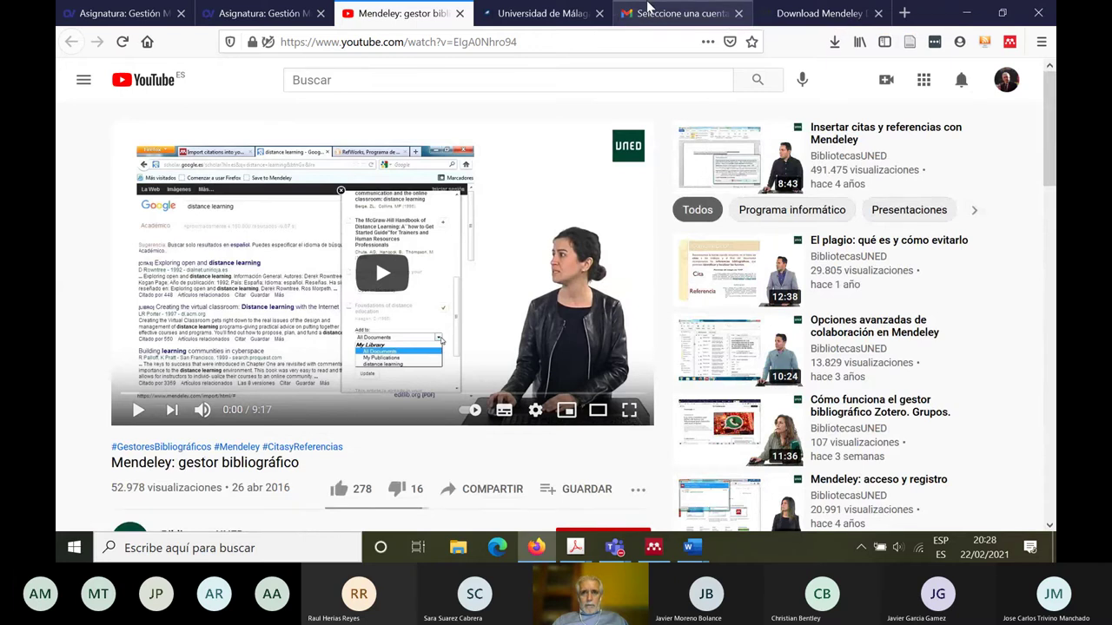
Step: Switch to the 'Mendeley: gestor bibliográfico' YouTube tab, briefly playing and then pausing it
left_click(648, 7)
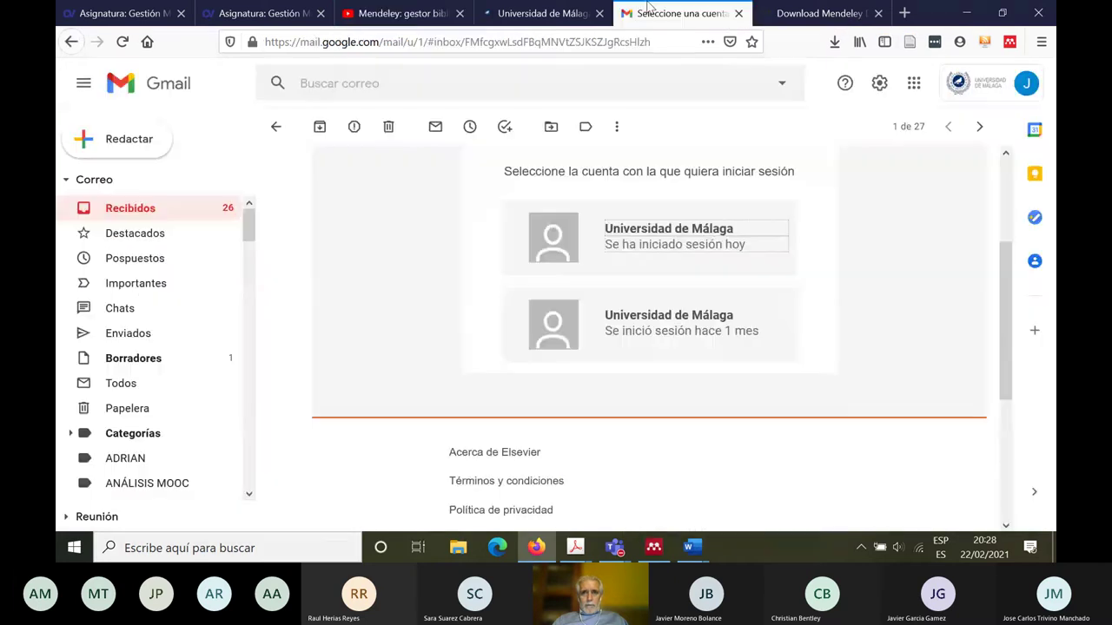
left_click(371, 16)
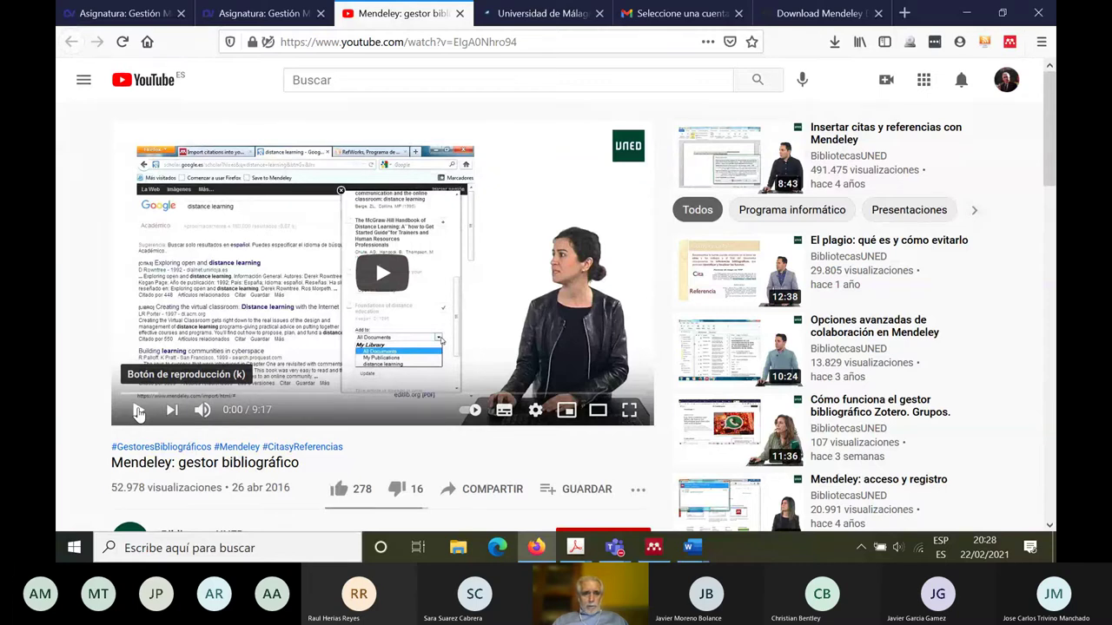
left_click(138, 412)
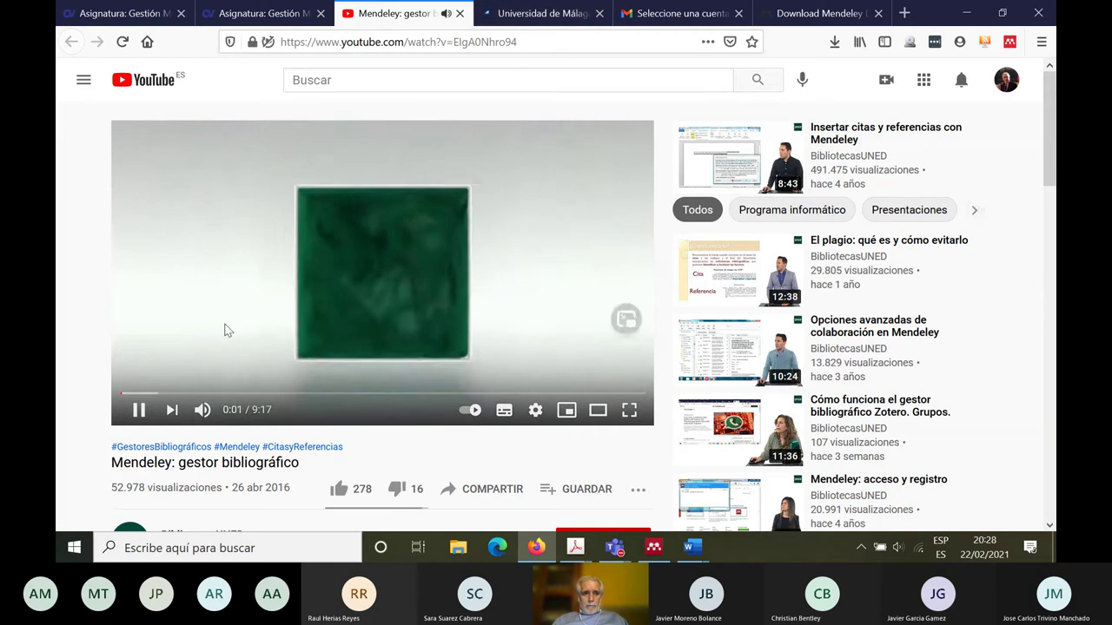
left_click(138, 412)
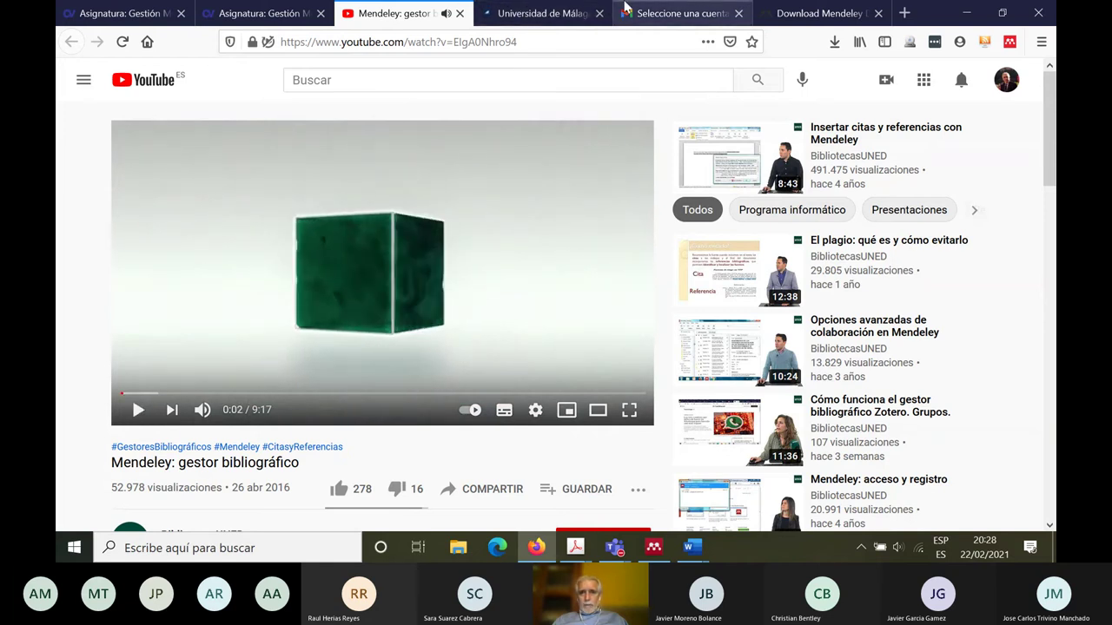
Step: Enable 'Incluir audio del sistema' in Teams, then resume the tutorial full screen in Firefox
left_click(967, 13)
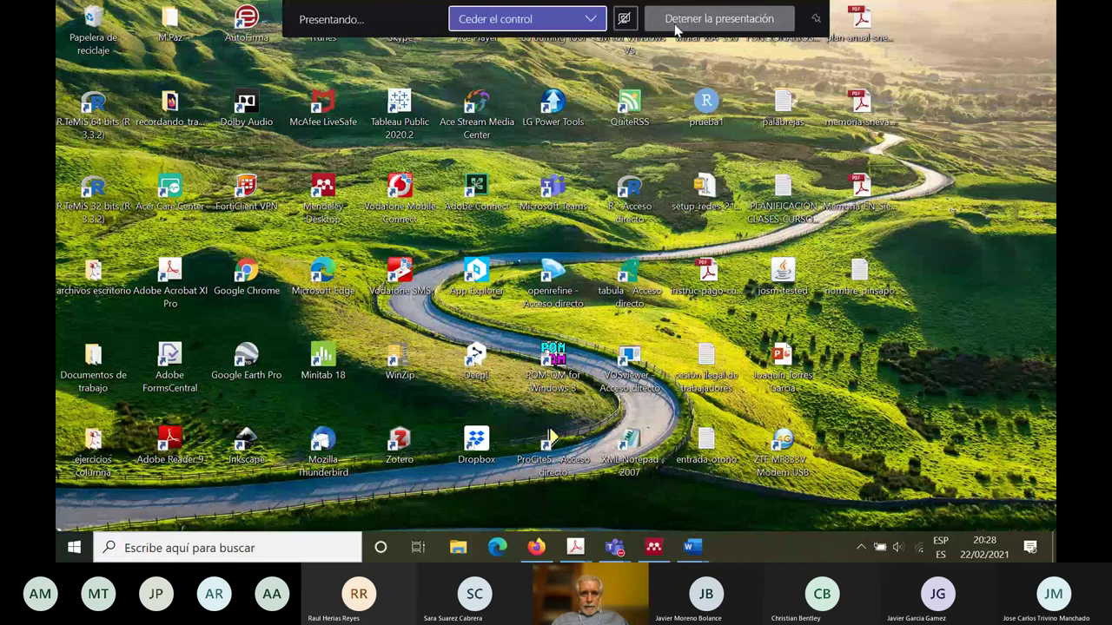
left_click(628, 17)
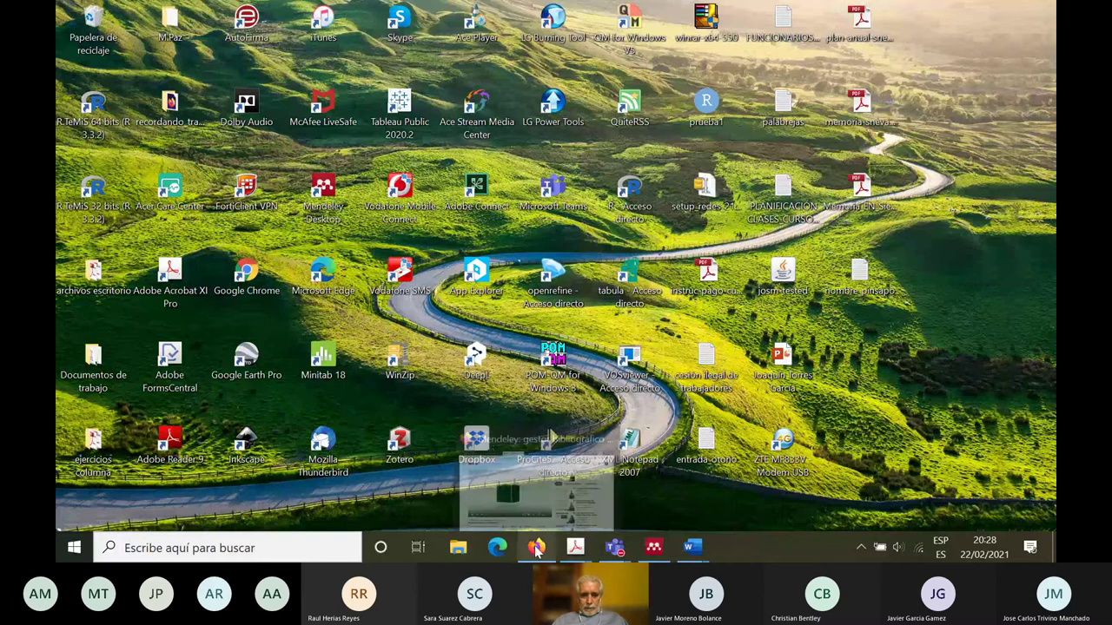
mouse_move(575, 547)
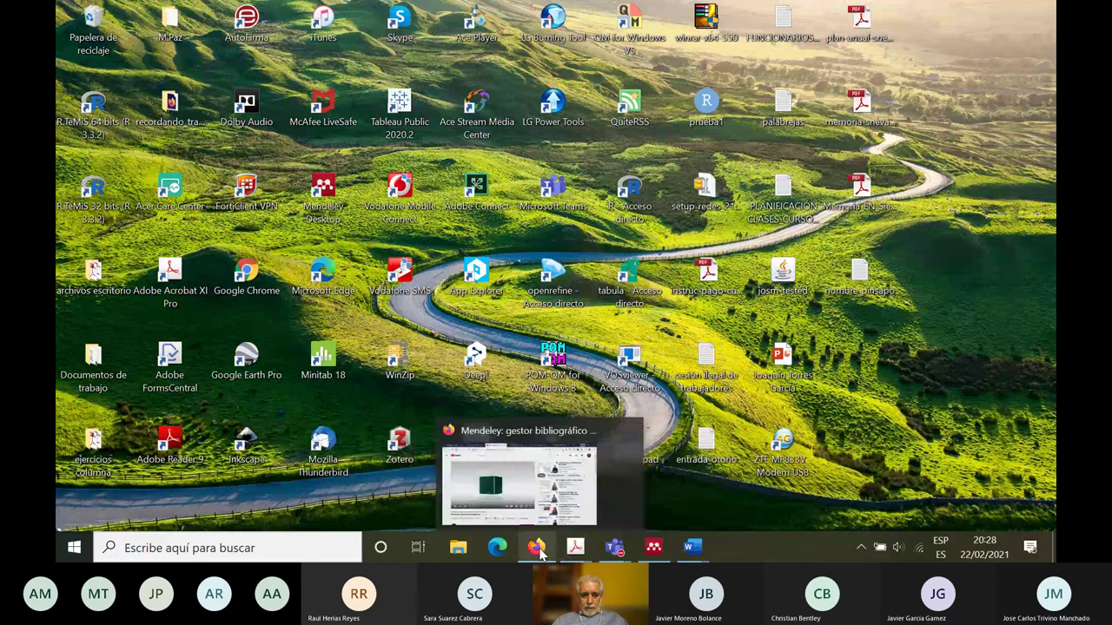
left_click(538, 547)
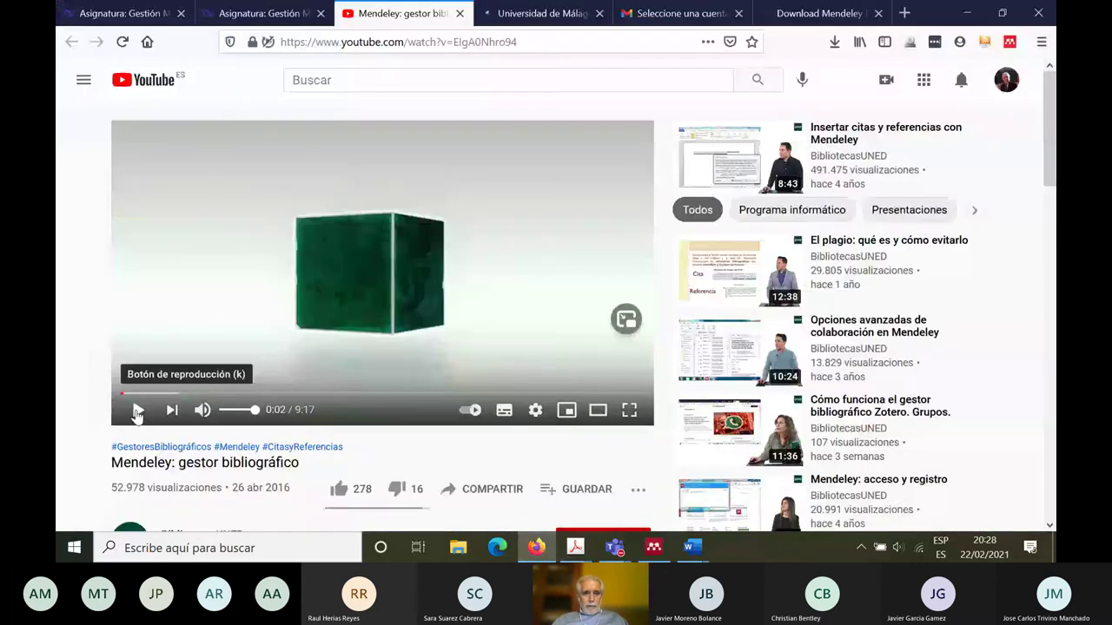
left_click(137, 411)
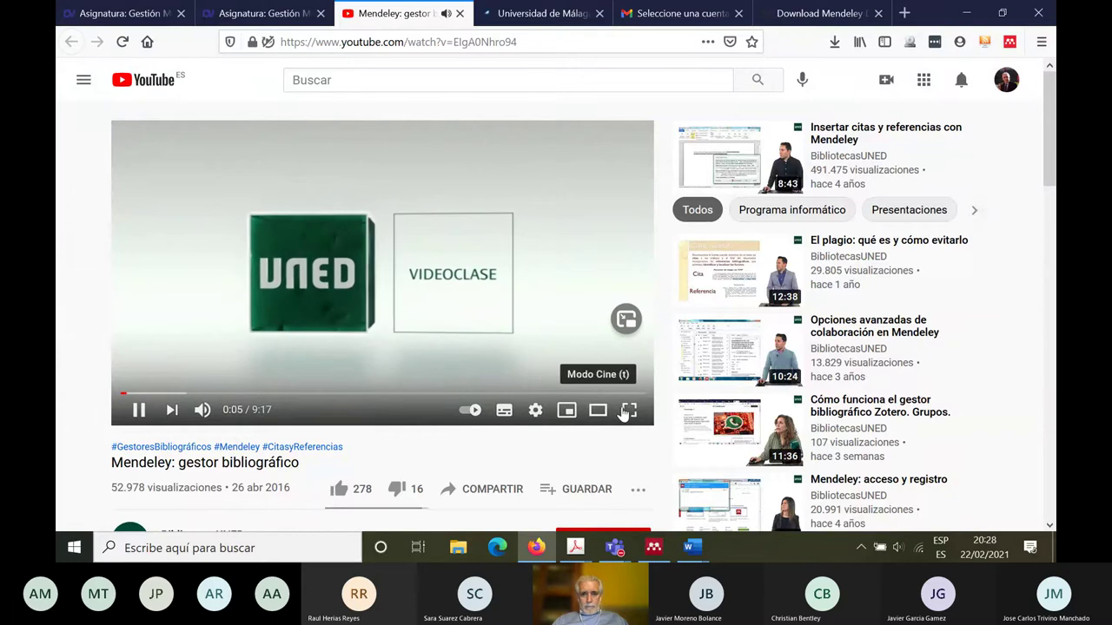
left_click(629, 411)
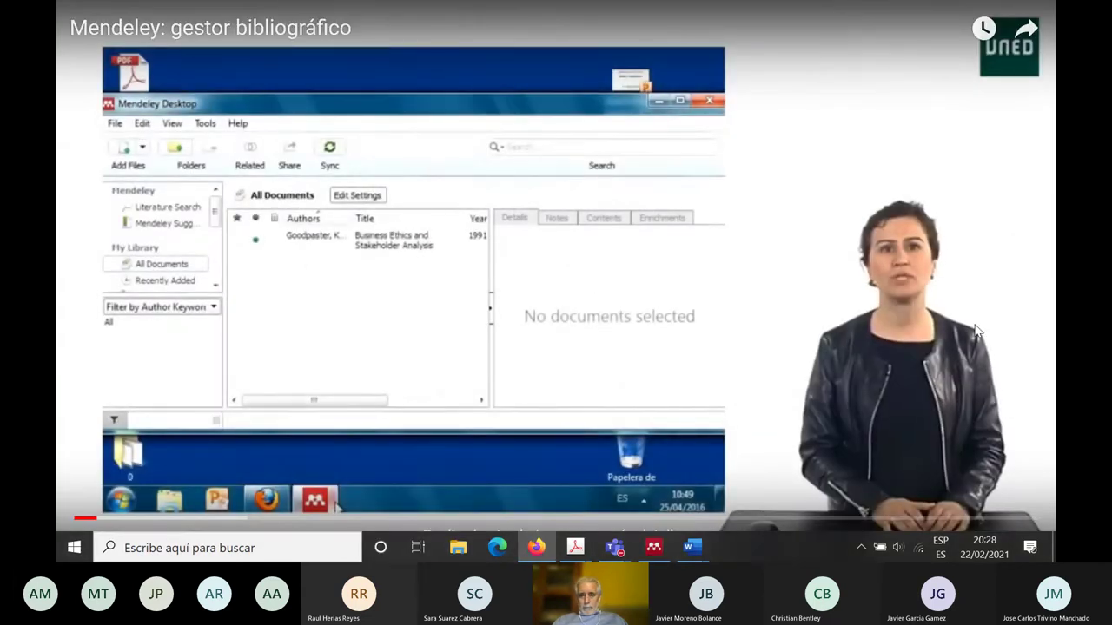
Step: Raise the Altavoces speaker volume from 22 to about 40 and keep the tutorial playing
left_click(860, 548)
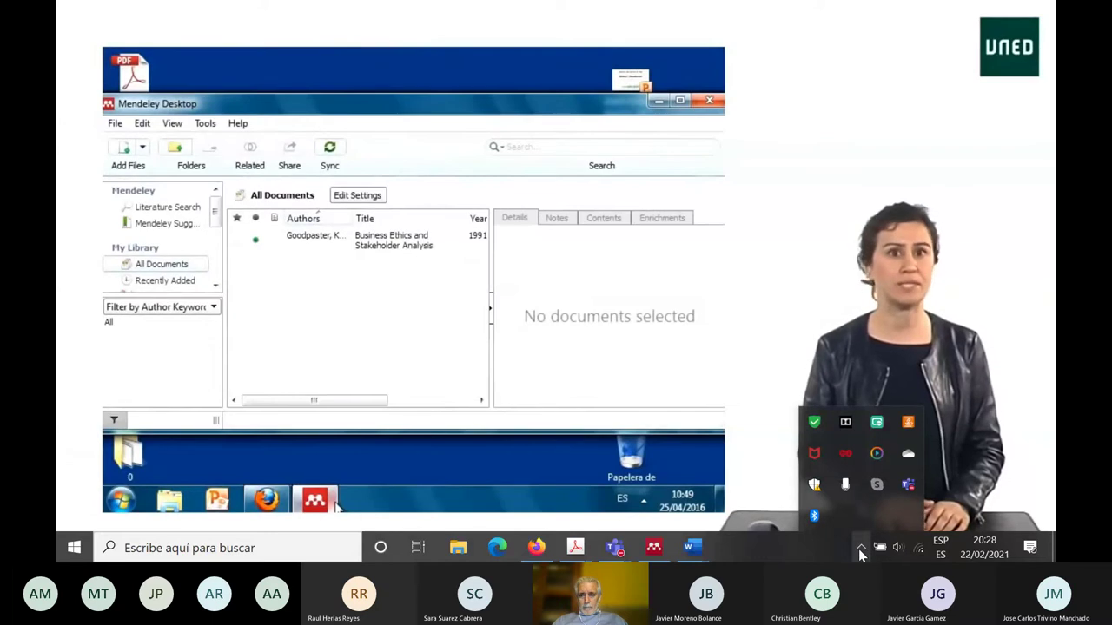
left_click(901, 548)
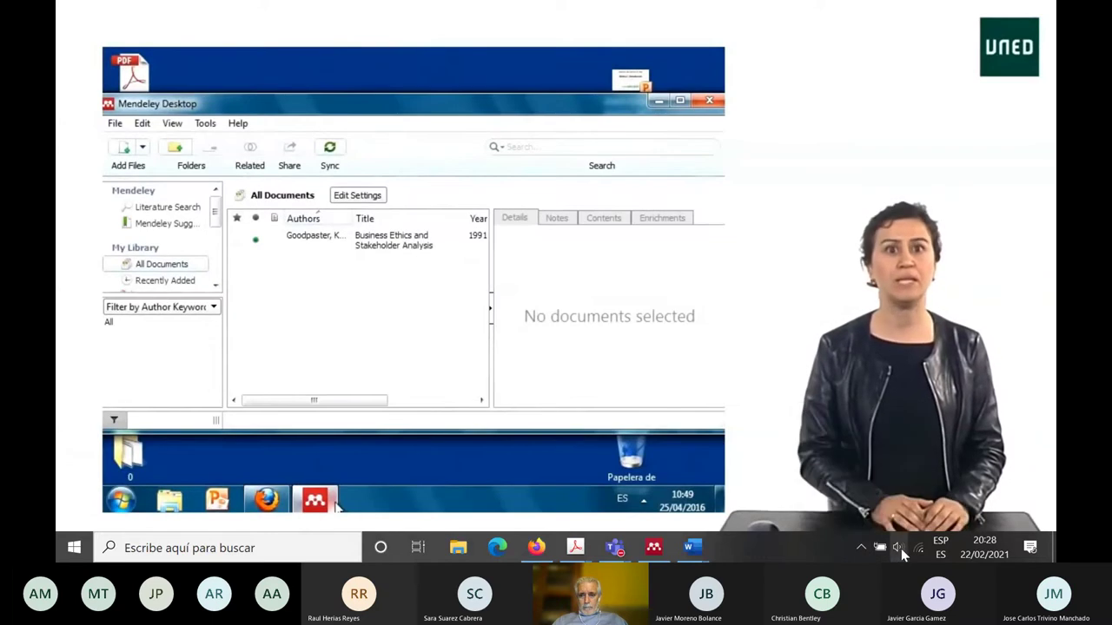
left_click(901, 548)
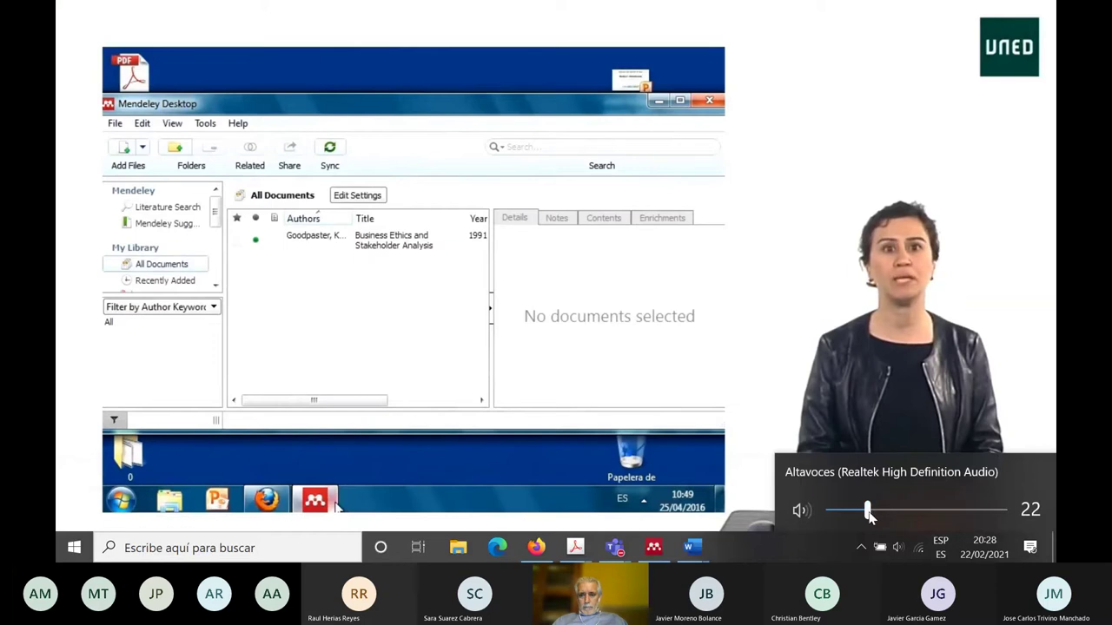
left_click_drag(868, 513, 887, 515)
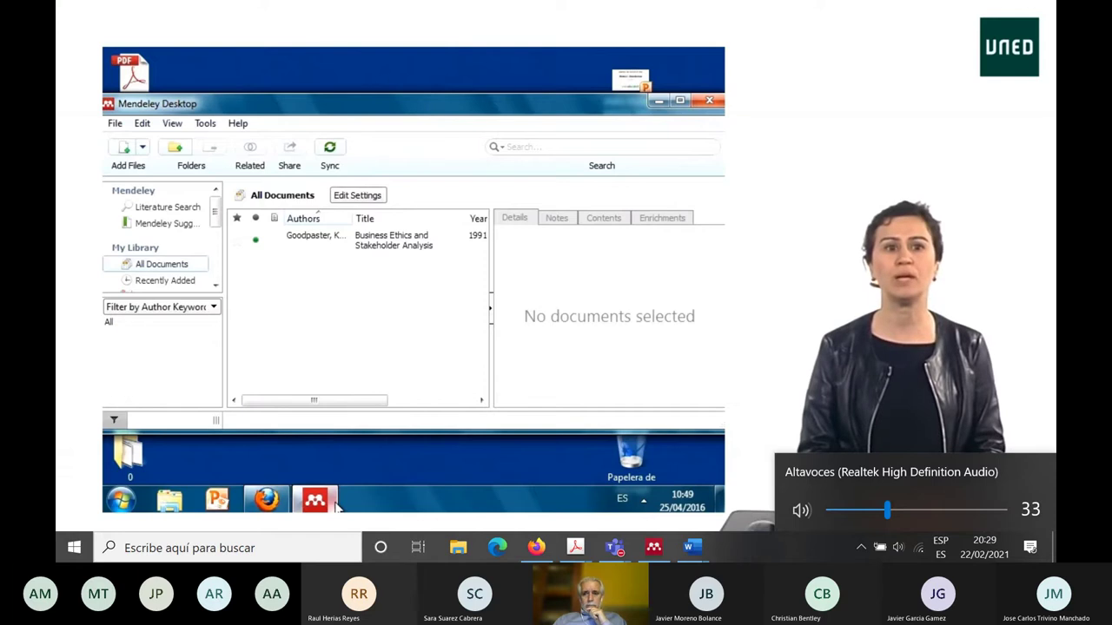
left_click(1039, 319)
left_click(1039, 319)
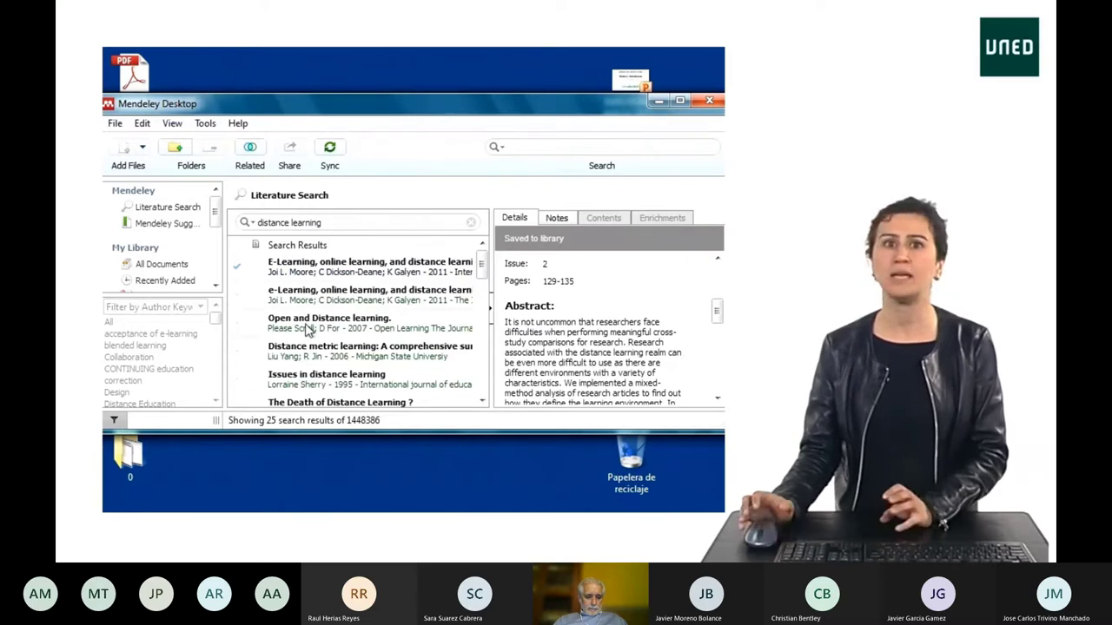
Step: Operate the YouTube player controls as the tutorial reaches the Web Importer installation section
left_click(307, 329)
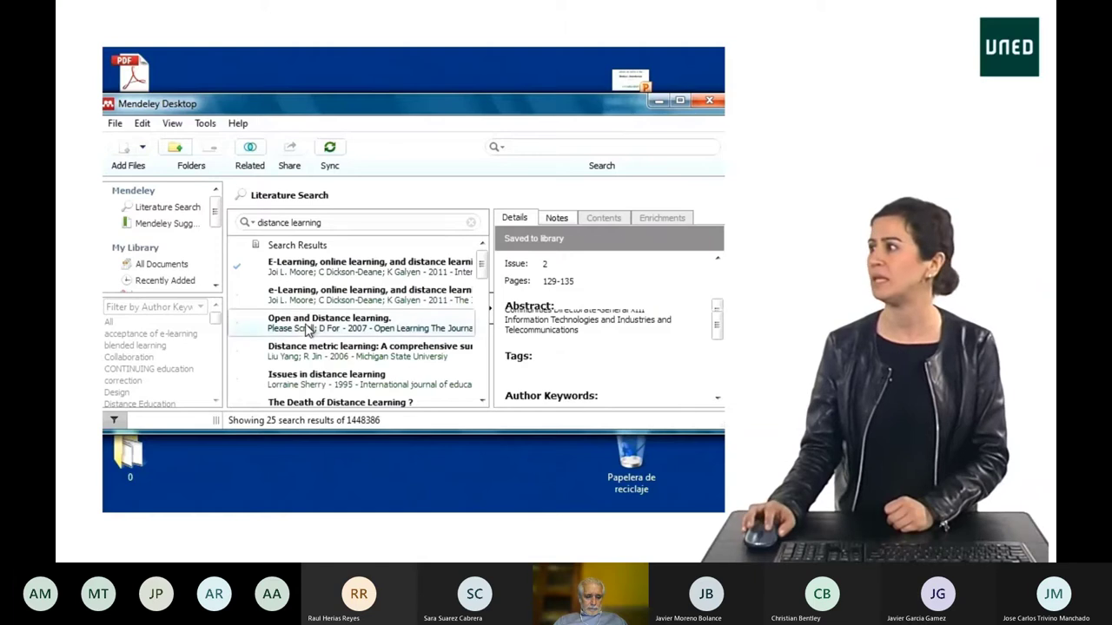
left_click(670, 242)
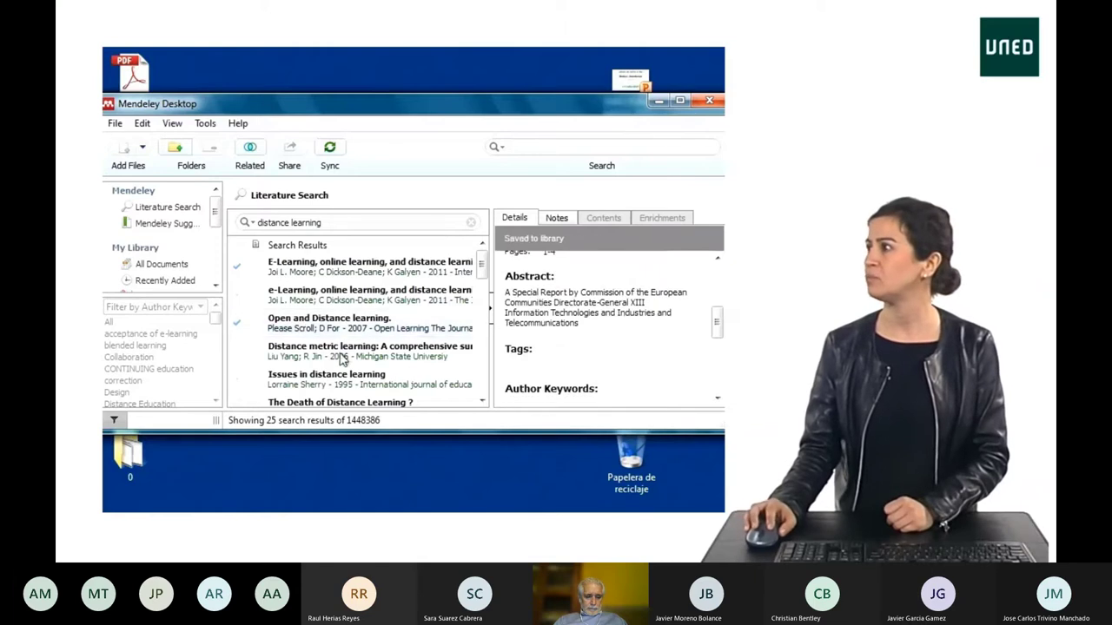
left_click(346, 355)
left_click(685, 242)
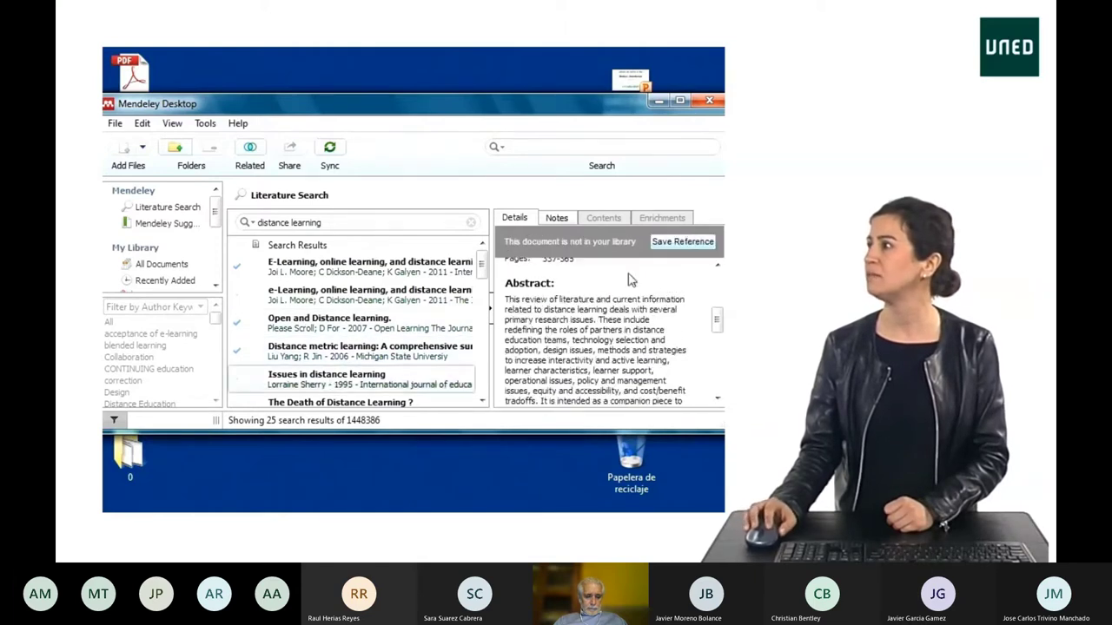
left_click(687, 242)
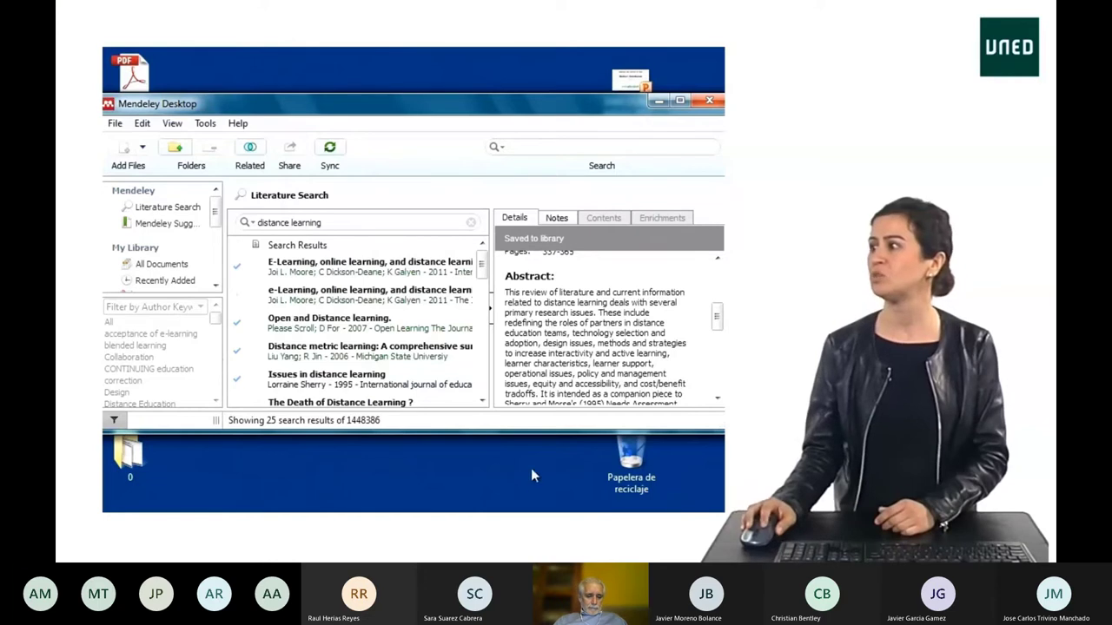
left_click(267, 501)
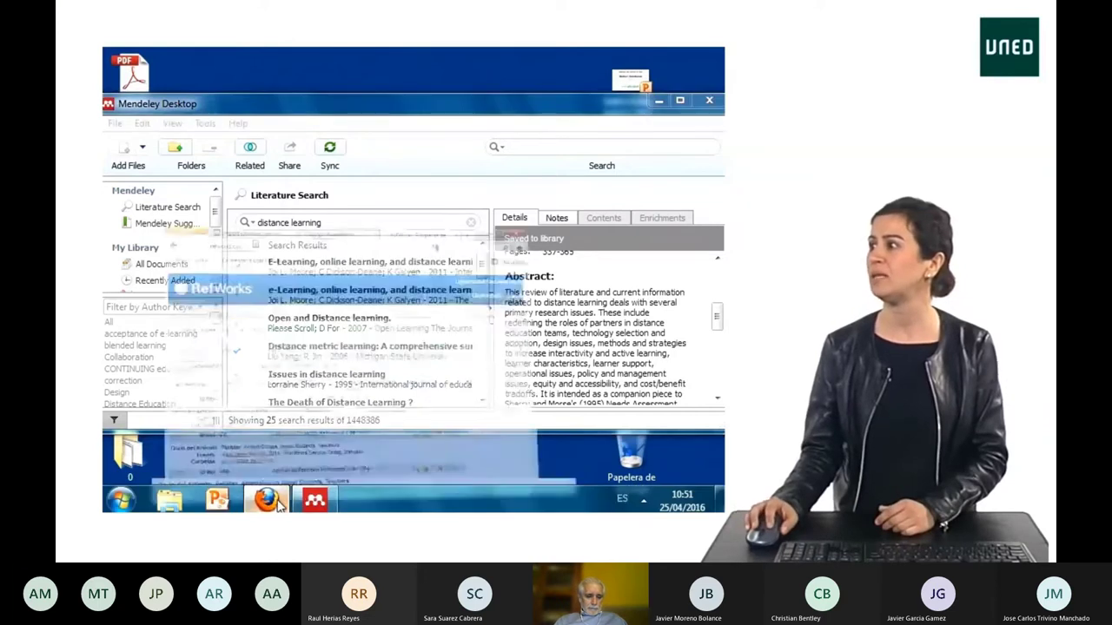
left_click(228, 57)
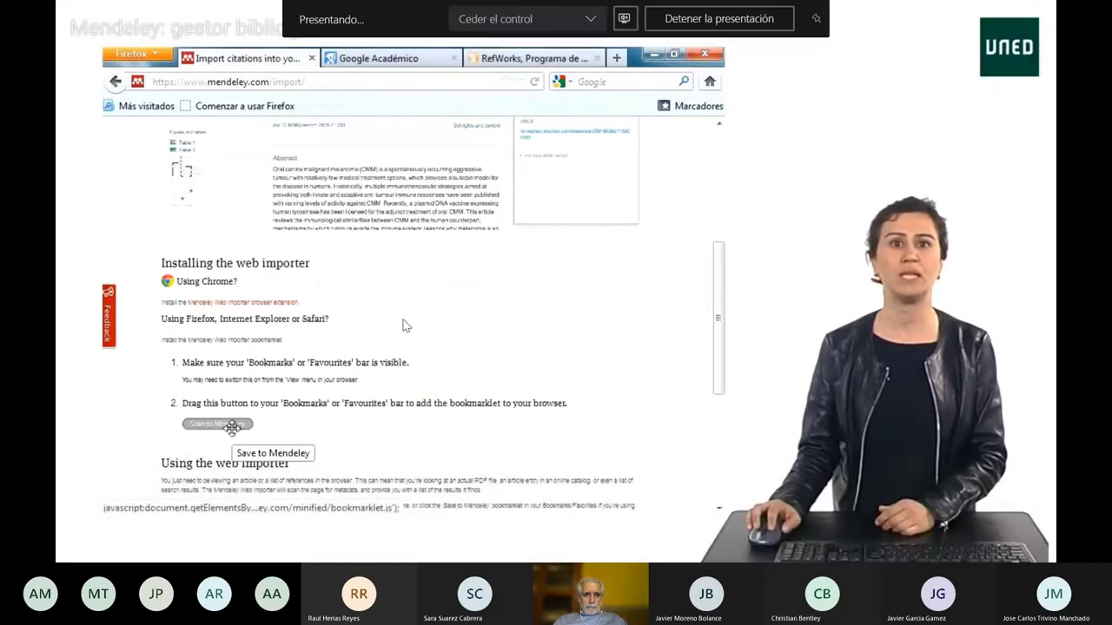
Step: Pause the tutorial at 2:06, toggle system-audio sharing in Teams, then resume playback
left_click(101, 541)
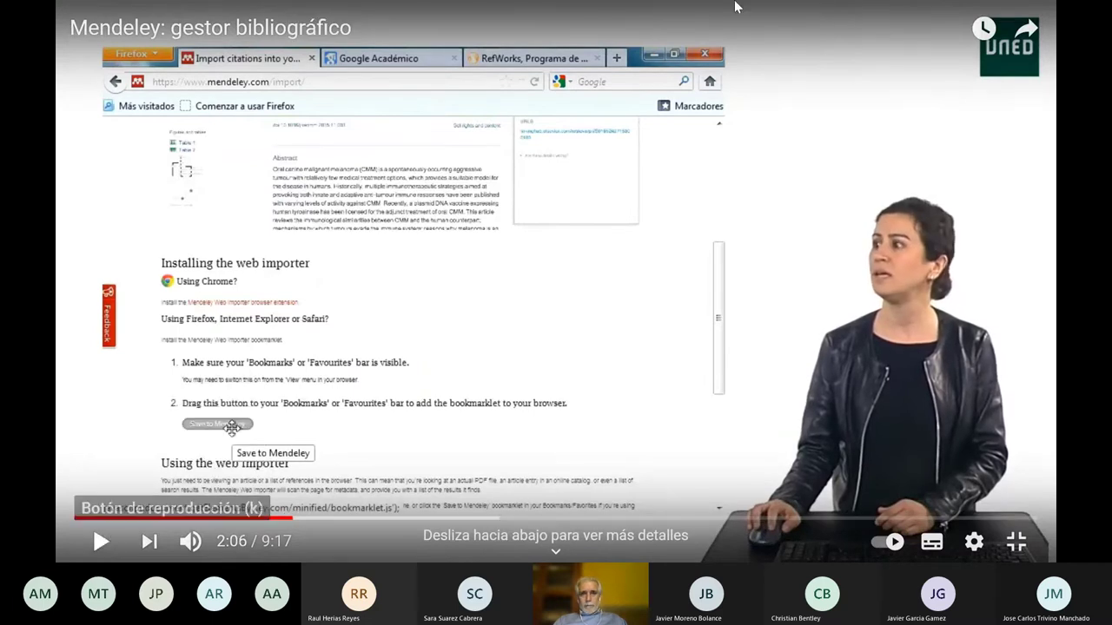
left_click(623, 19)
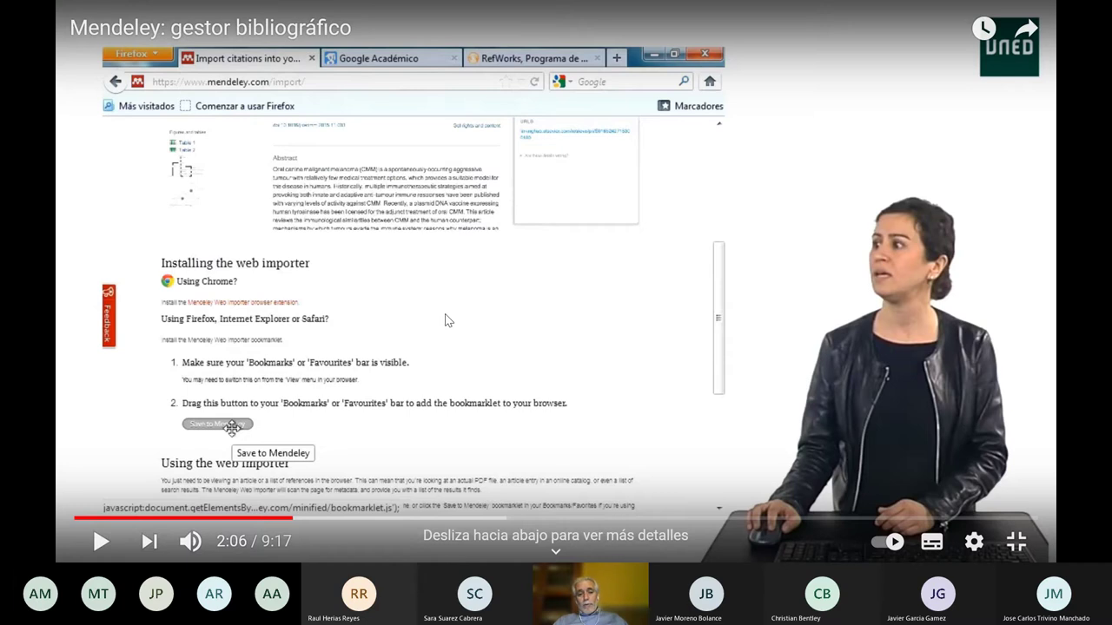
left_click(100, 541)
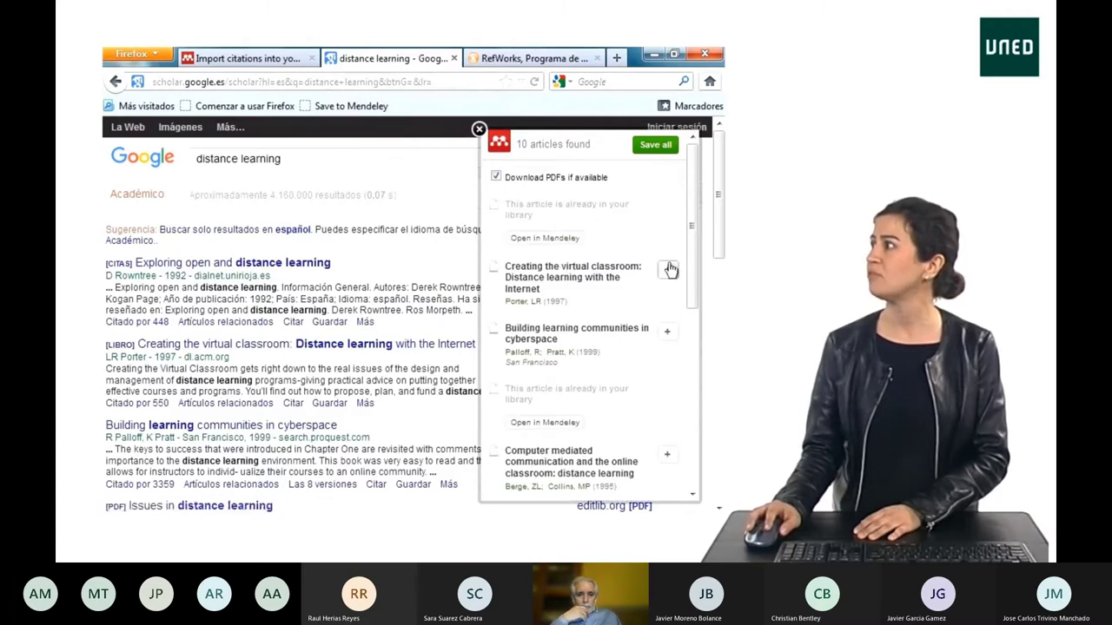
mouse_move(719, 544)
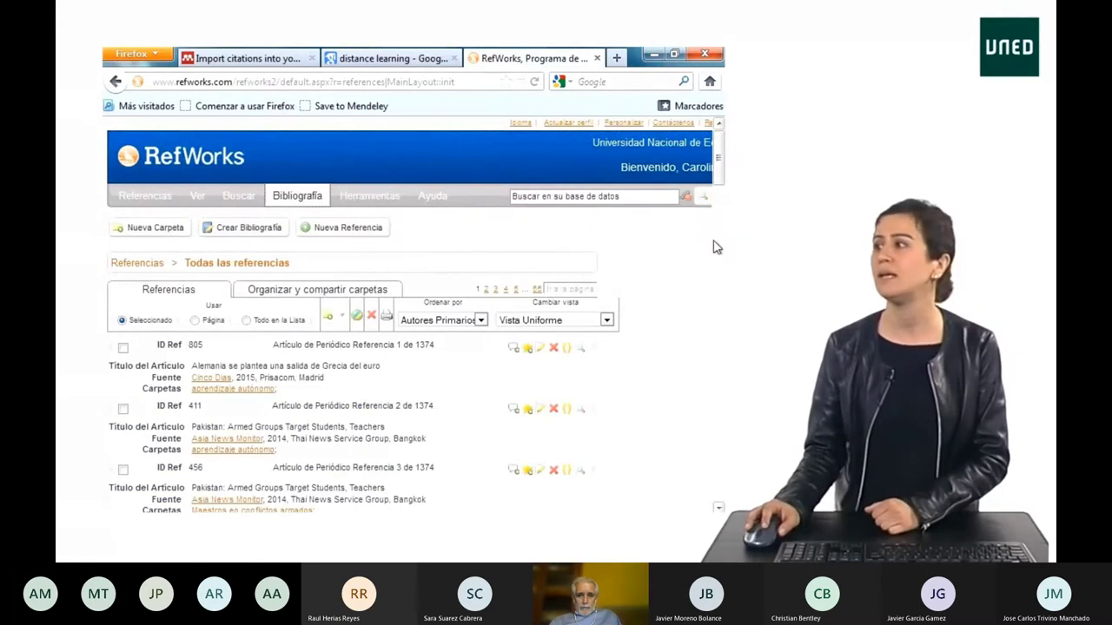
Step: Let the full-screen tutorial play on to the RefWorks references list at about 3:25
mouse_move(761, 420)
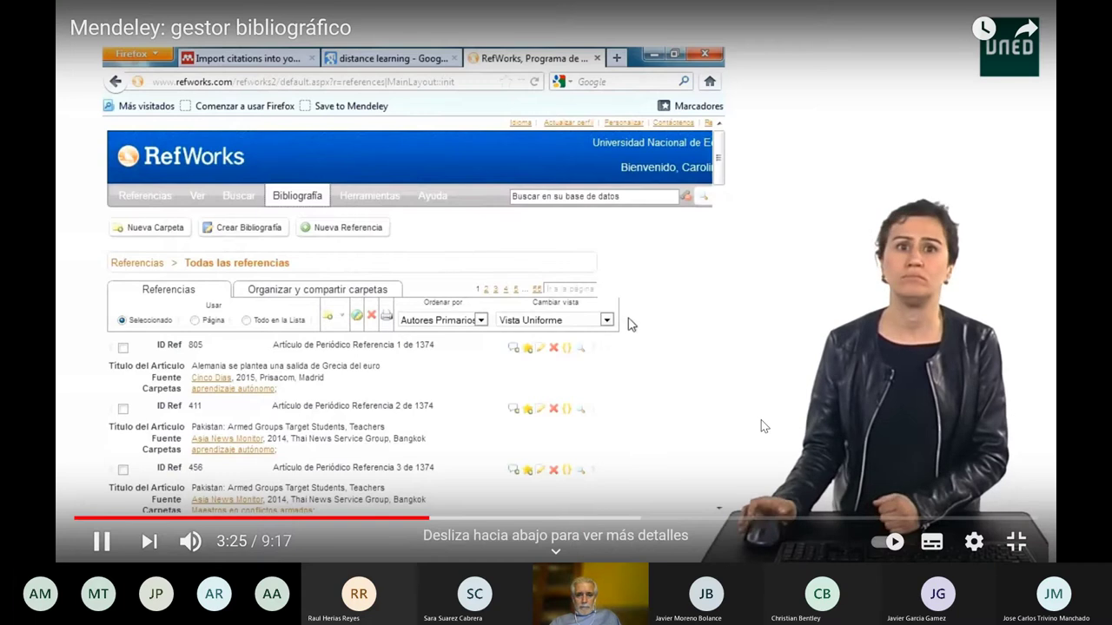
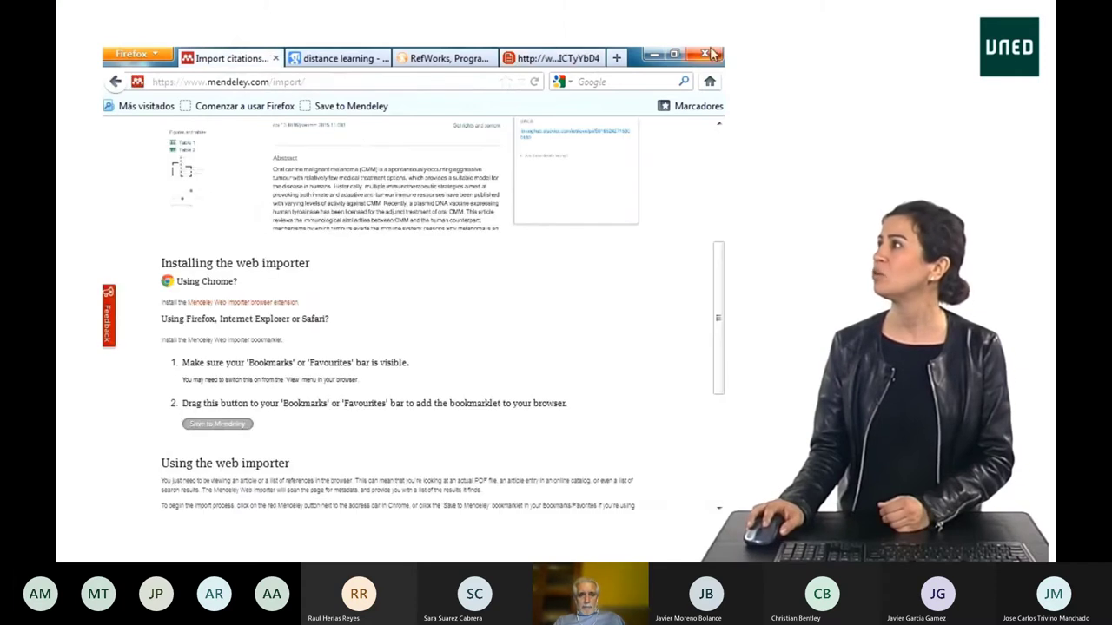
Step: Let the tutorial advance to Mendeley Desktop's Favorites folder, listing exactly four starred references
mouse_move(895, 508)
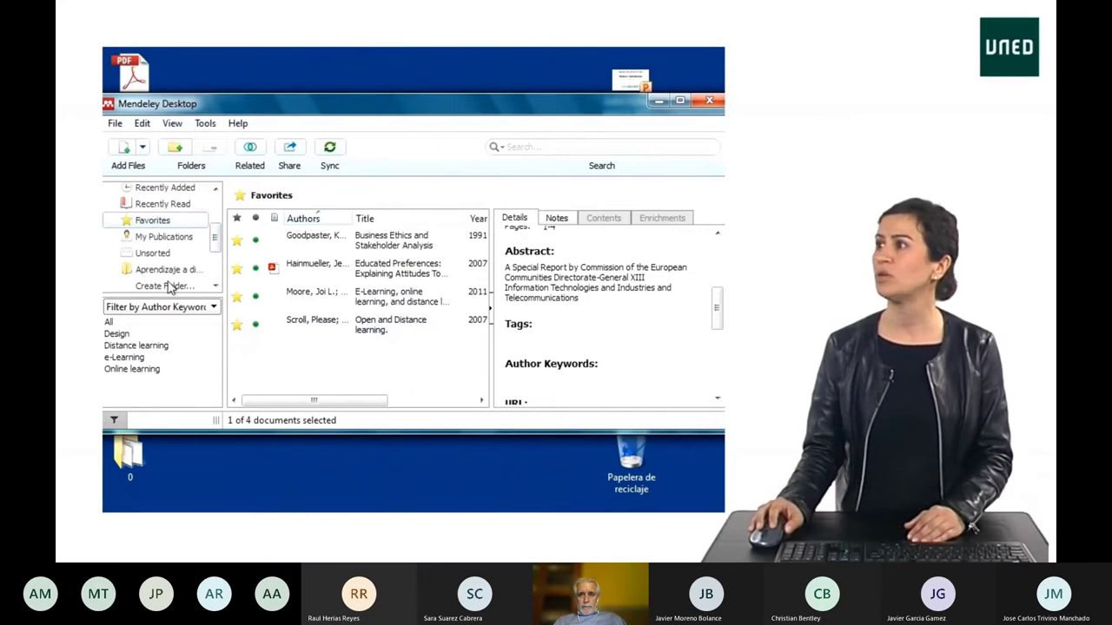
mouse_move(790, 445)
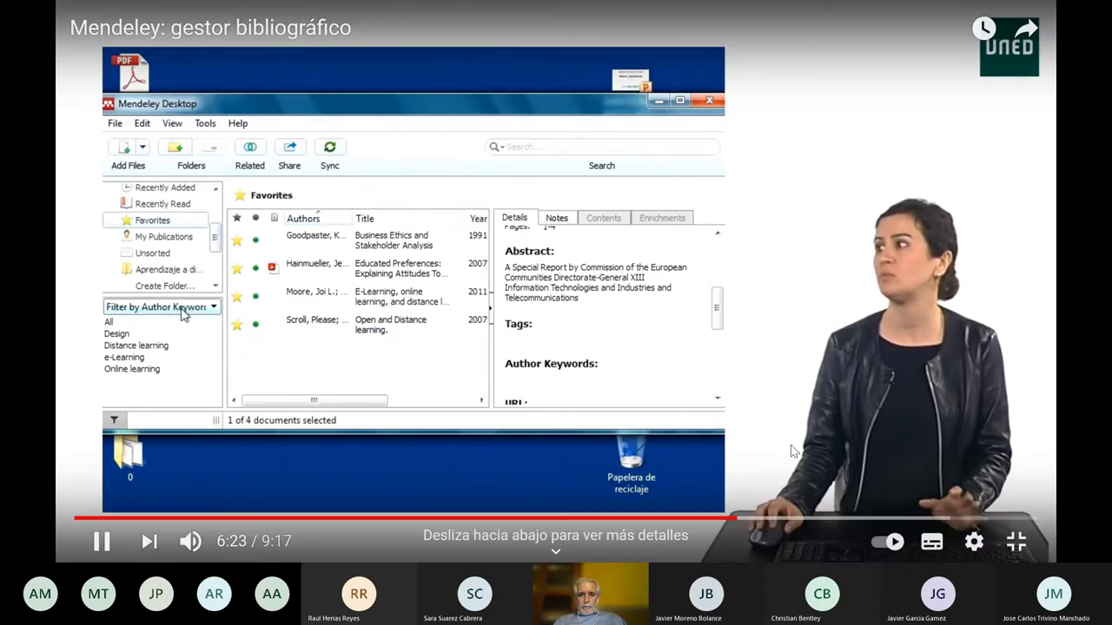